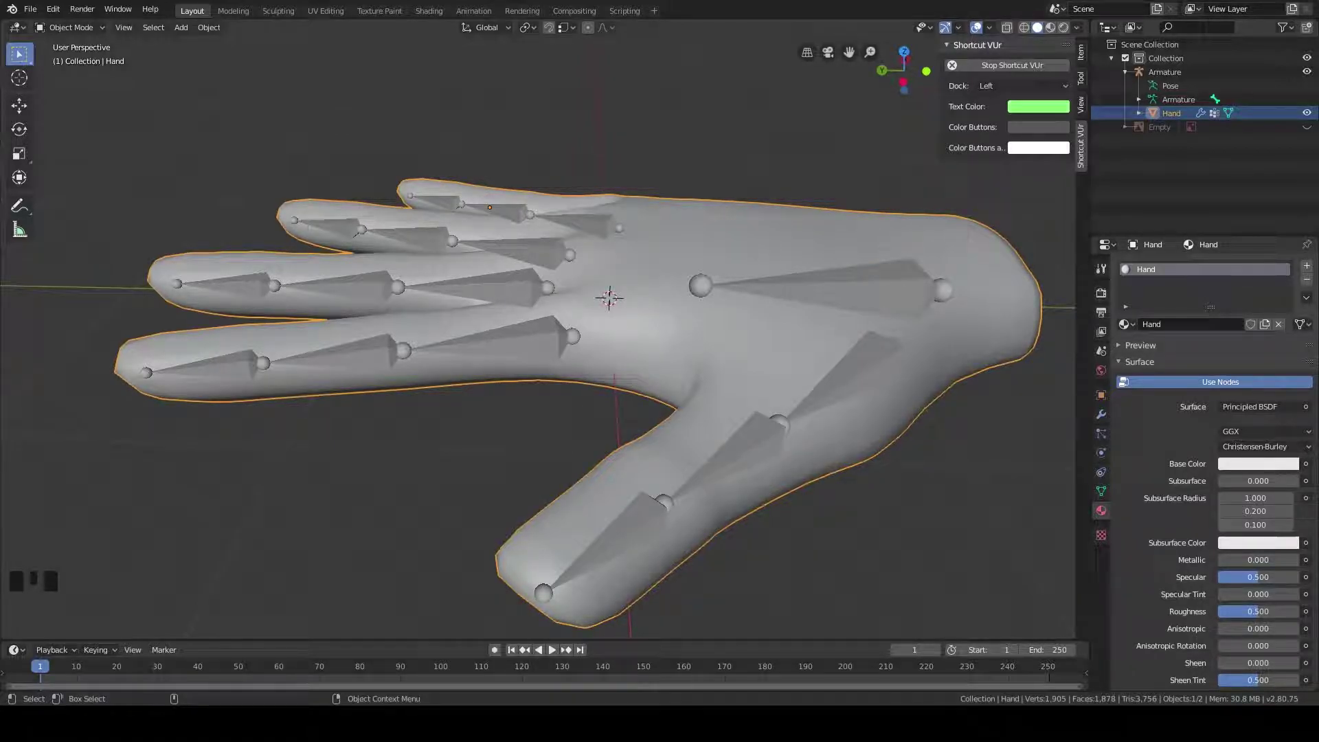
Select the hand's armature and switch it to Pose Mode
{"action": "middle_click_drag", "start_coordinate": [770, 365], "coordinate": [770, 330]}
{"action": "left_click", "coordinate": [551, 338]}
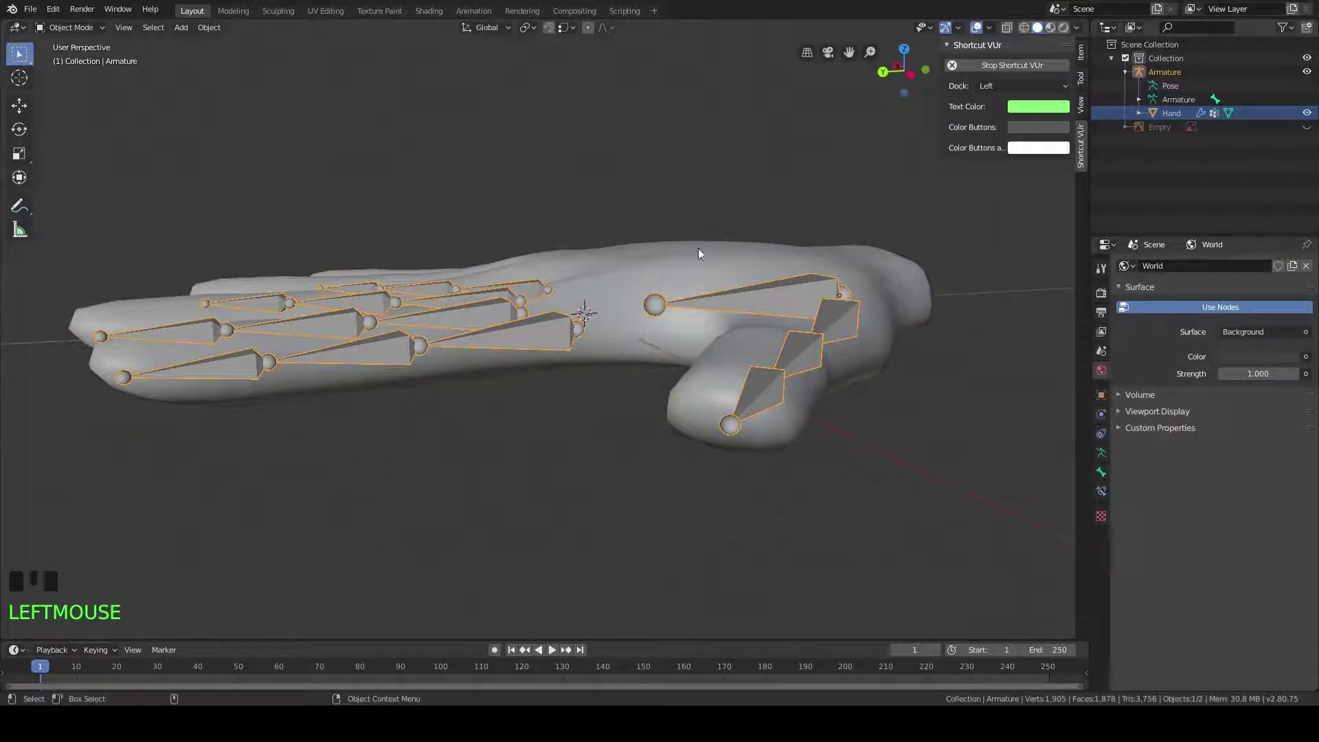
{"action": "middle_click_drag", "start_coordinate": [702, 247], "coordinate": [105, 60]}
{"action": "left_click", "coordinate": [91, 29]}
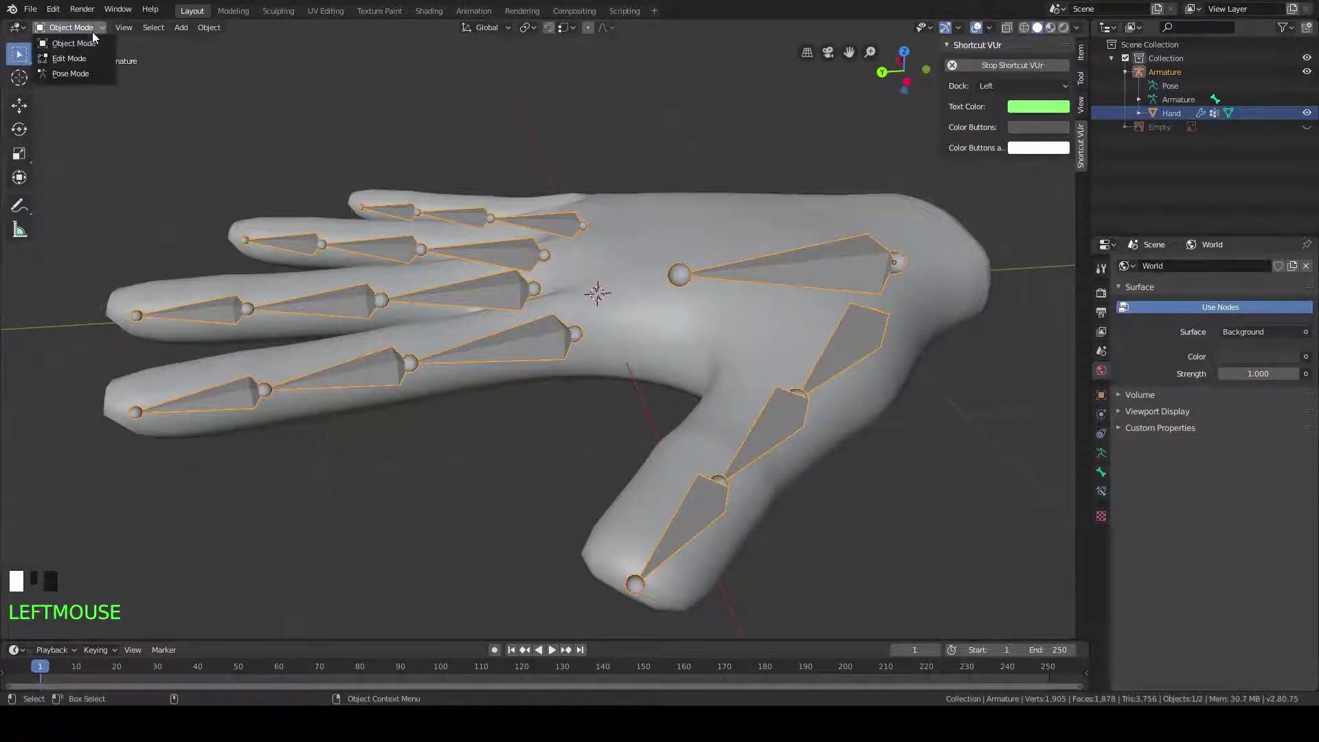
{"action": "left_click", "coordinate": [102, 72]}
Try bending the index finger's base bone downward around the global X axis, and undo the rotation
{"action": "scroll", "coordinate": [551, 303], "scroll_direction": "up", "scroll_amount": 2}
{"action": "left_click", "coordinate": [551, 345]}
{"action": "middle_click_drag", "start_coordinate": [612, 396], "coordinate": [621, 365]}
{"action": "middle_click_drag", "start_coordinate": [553, 336], "coordinate": [603, 281]}
{"action": "key", "text": "r"}
{"action": "key", "text": "x"}
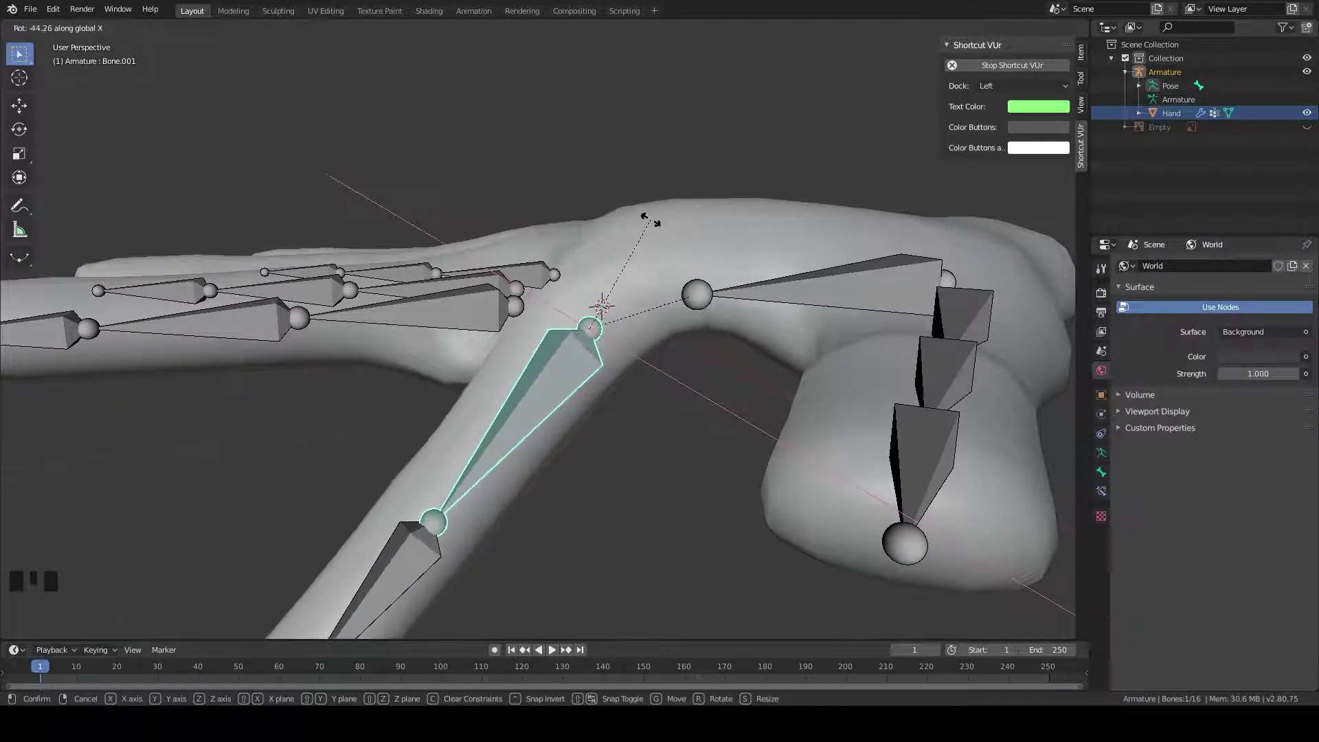
{"action": "left_click", "coordinate": [652, 249]}
{"action": "middle_click_drag", "start_coordinate": [607, 284], "coordinate": [546, 374]}
{"action": "key", "text": "ctrl+z"}
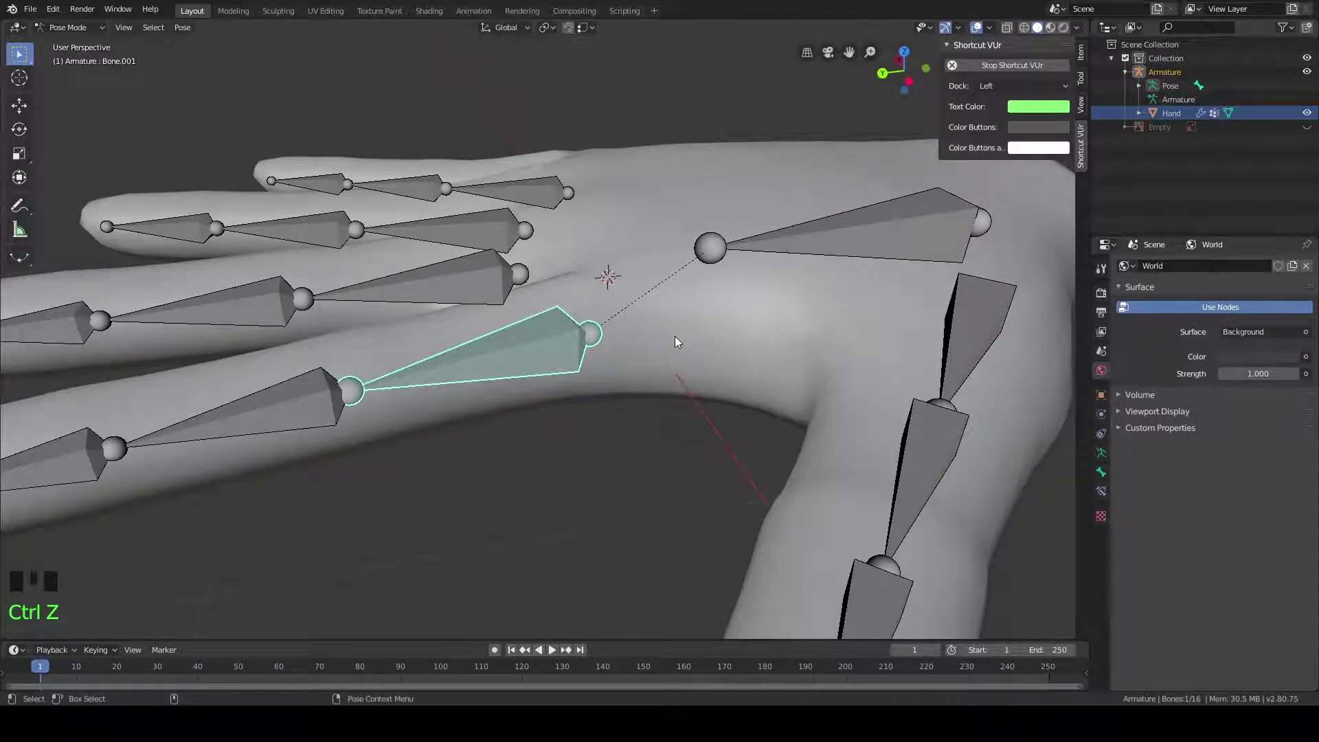
Test the index finger's middle bone by rotating it downward around the global X axis, and undo the bend
{"action": "middle_click_drag", "start_coordinate": [775, 333], "coordinate": [599, 358]}
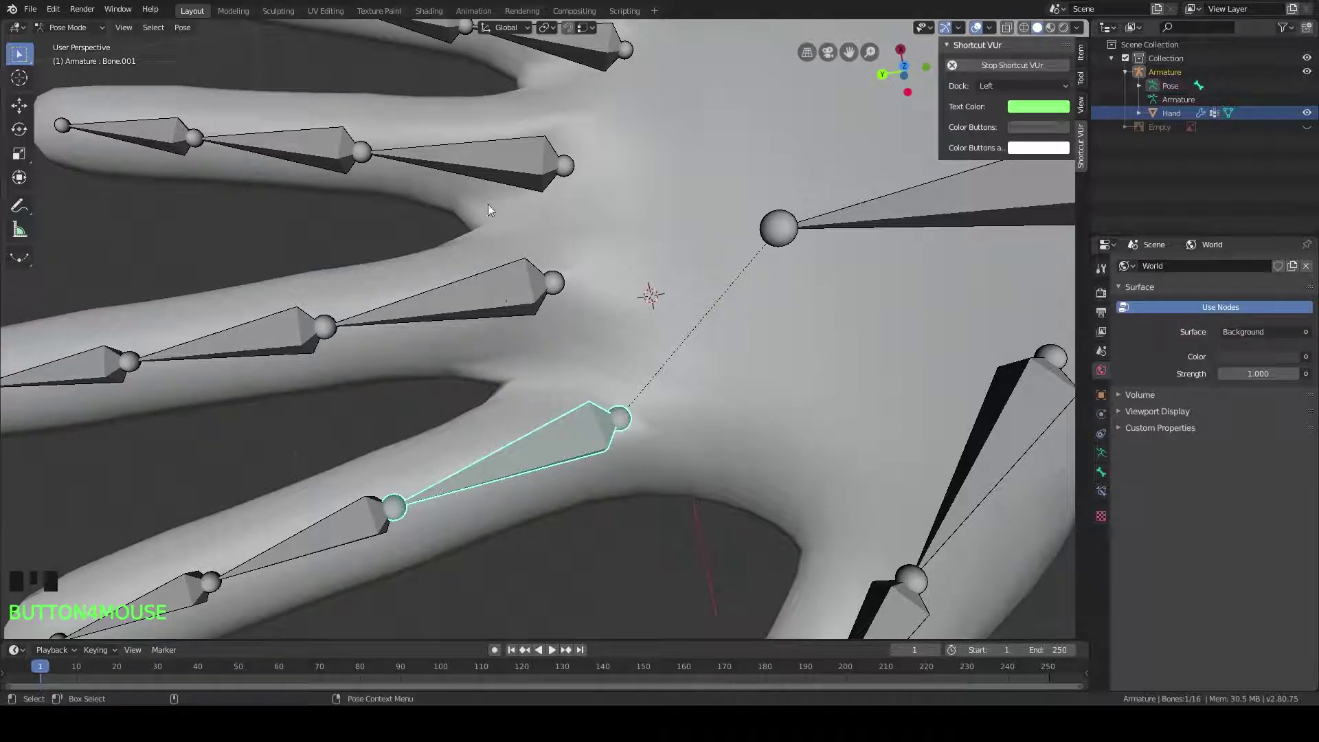
{"action": "scroll", "coordinate": [597, 150], "scroll_direction": "down", "scroll_amount": 2}
{"action": "middle_click_drag", "start_coordinate": [603, 165], "coordinate": [675, 121], "text": "shift"}
{"action": "middle_click_drag", "start_coordinate": [544, 306], "coordinate": [569, 223]}
{"action": "left_click", "coordinate": [493, 376]}
{"action": "middle_click_drag", "start_coordinate": [566, 406], "coordinate": [547, 359]}
{"action": "key", "text": "r"}
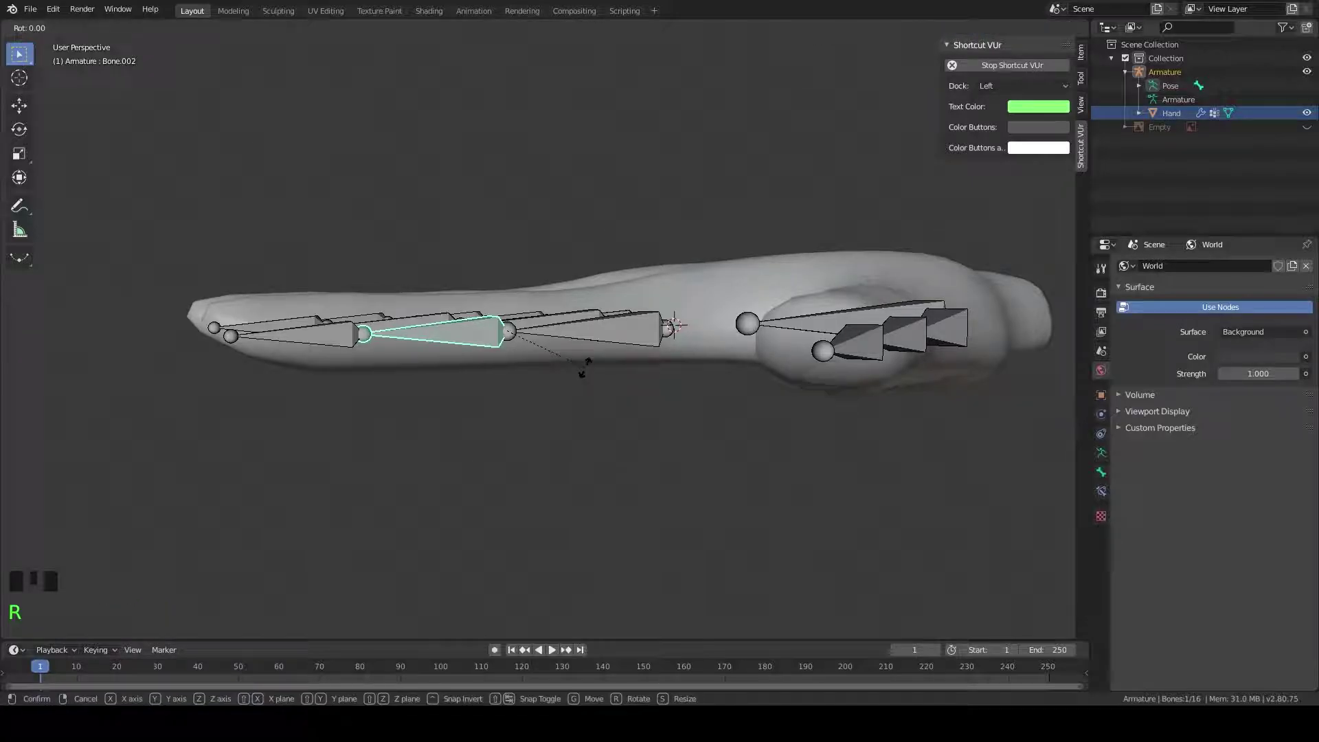
{"action": "key", "text": "x"}
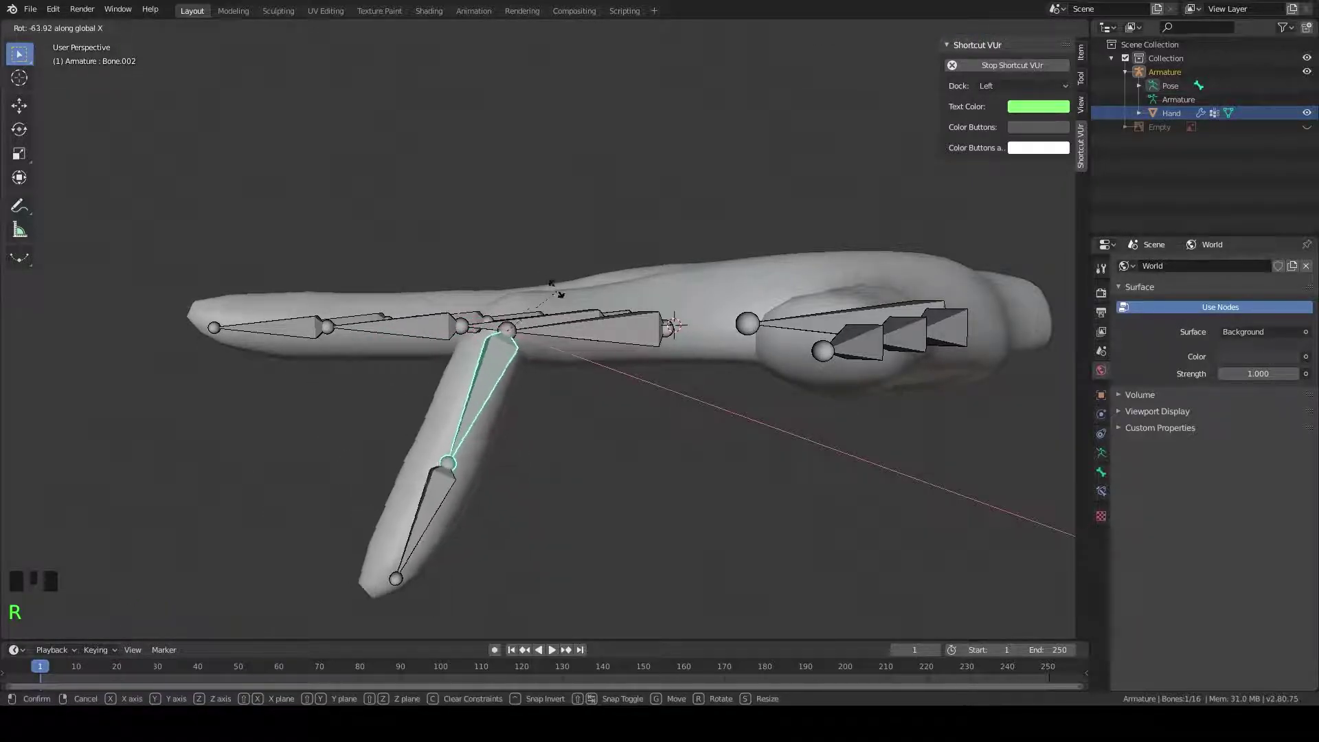
{"action": "left_click", "coordinate": [542, 275]}
{"action": "middle_click_drag", "start_coordinate": [542, 274], "coordinate": [485, 274]}
{"action": "middle_click_drag", "start_coordinate": [655, 283], "coordinate": [560, 309]}
{"action": "key", "text": "ctrl+z"}
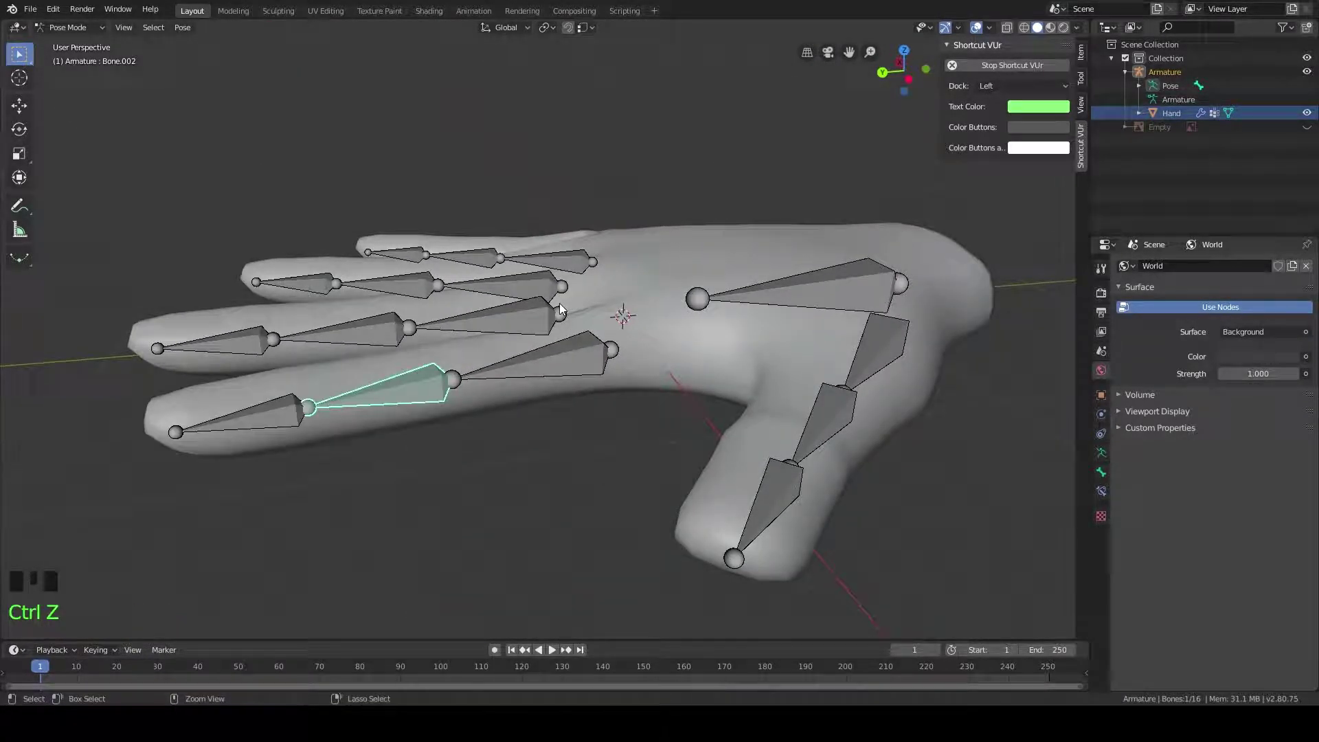
Return the armature from Pose Mode to Object Mode
{"action": "middle_click_drag", "start_coordinate": [768, 318], "coordinate": [566, 315]}
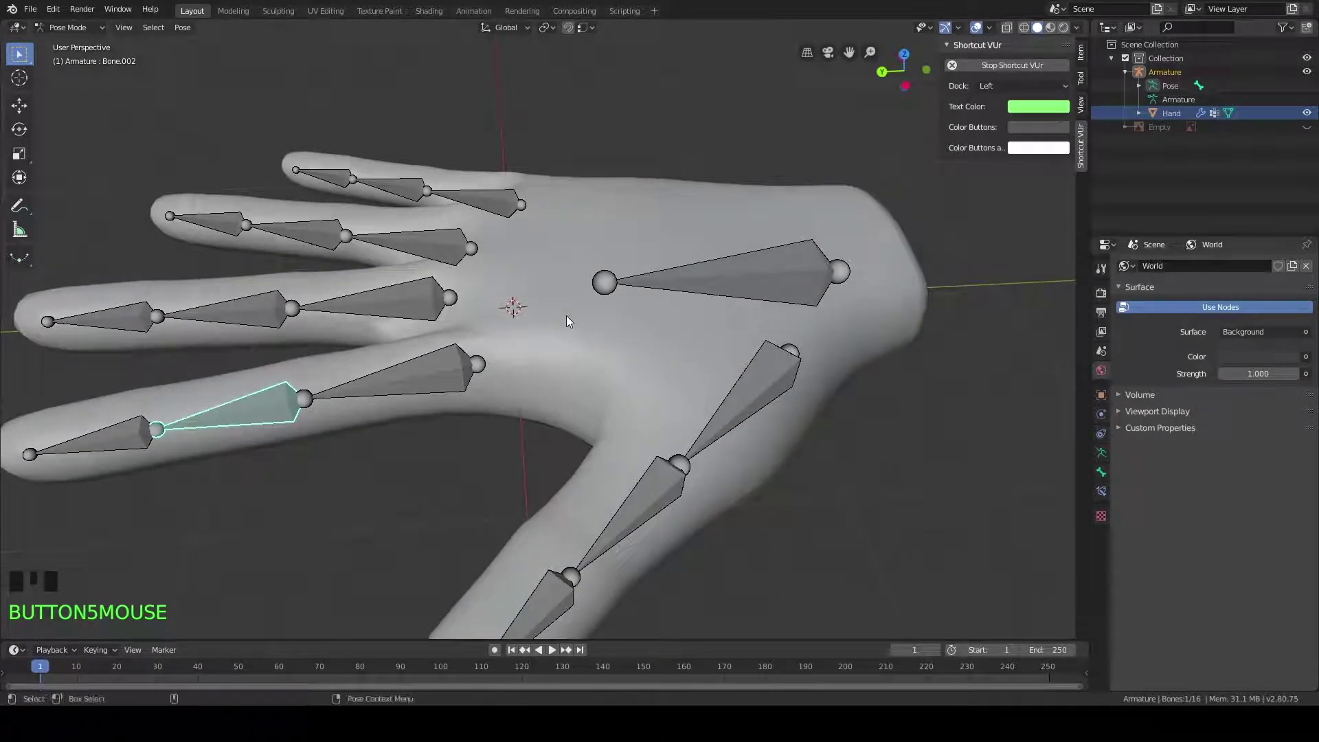
{"action": "key", "text": "Tab"}
{"action": "key", "text": "Tab"}
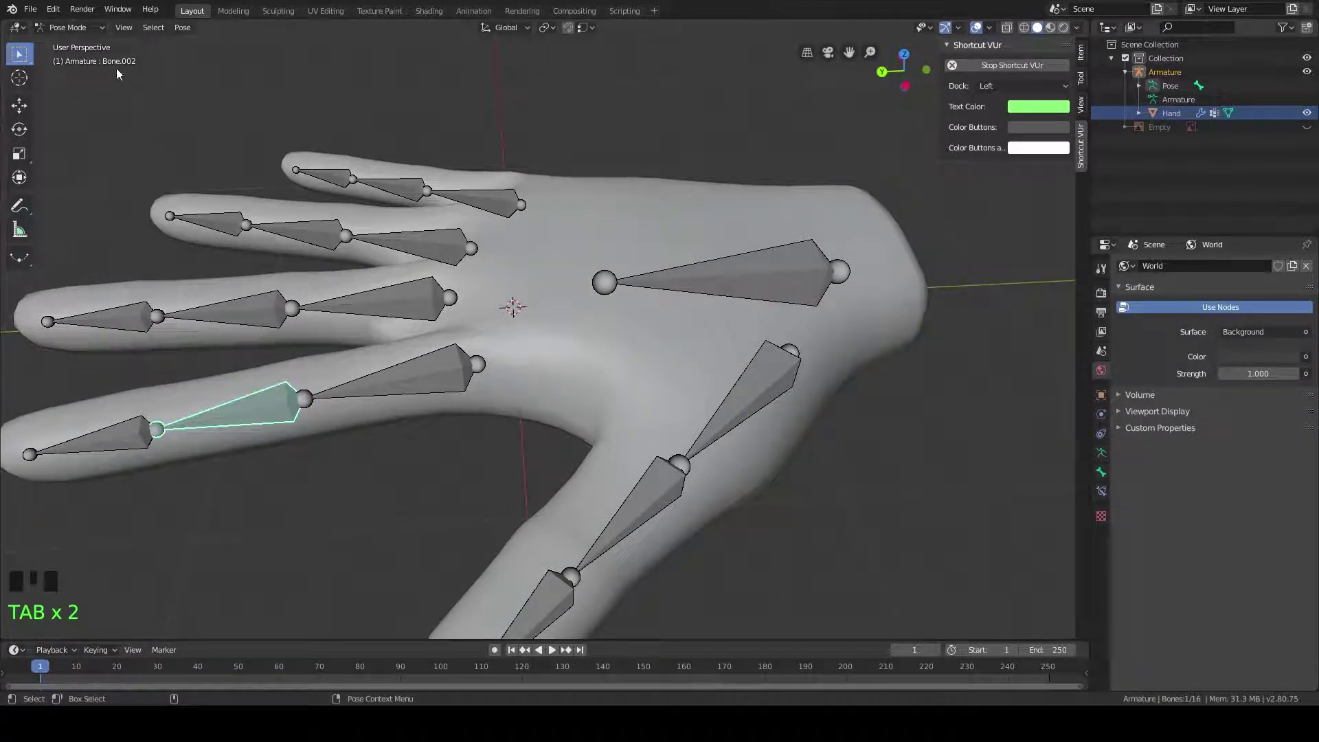
{"action": "left_click", "coordinate": [82, 26]}
{"action": "left_click", "coordinate": [69, 43]}
{"action": "middle_click_drag", "start_coordinate": [584, 320], "coordinate": [657, 239]}
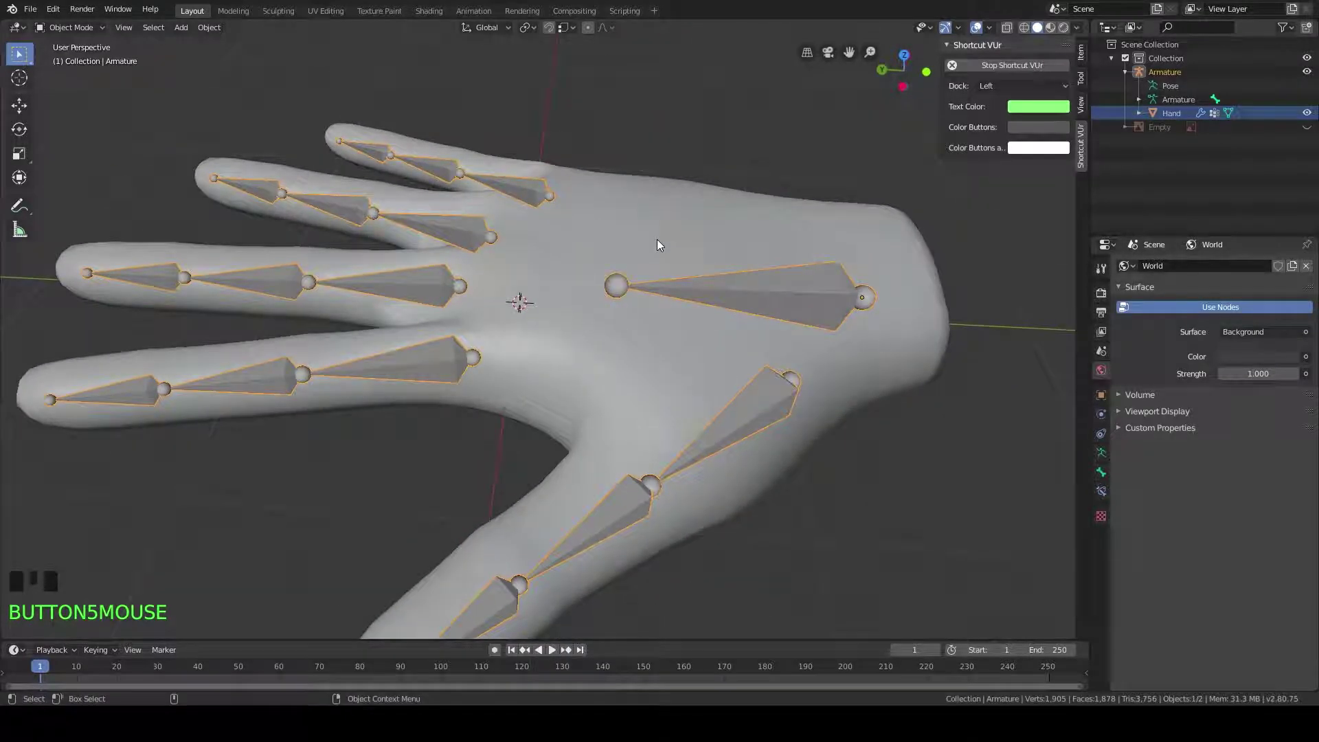
Select the armature together with the hand mesh as the active object, and enter Weight Paint mode
{"action": "left_click", "coordinate": [415, 361]}
{"action": "left_click", "coordinate": [440, 375]}
{"action": "left_click", "coordinate": [445, 365]}
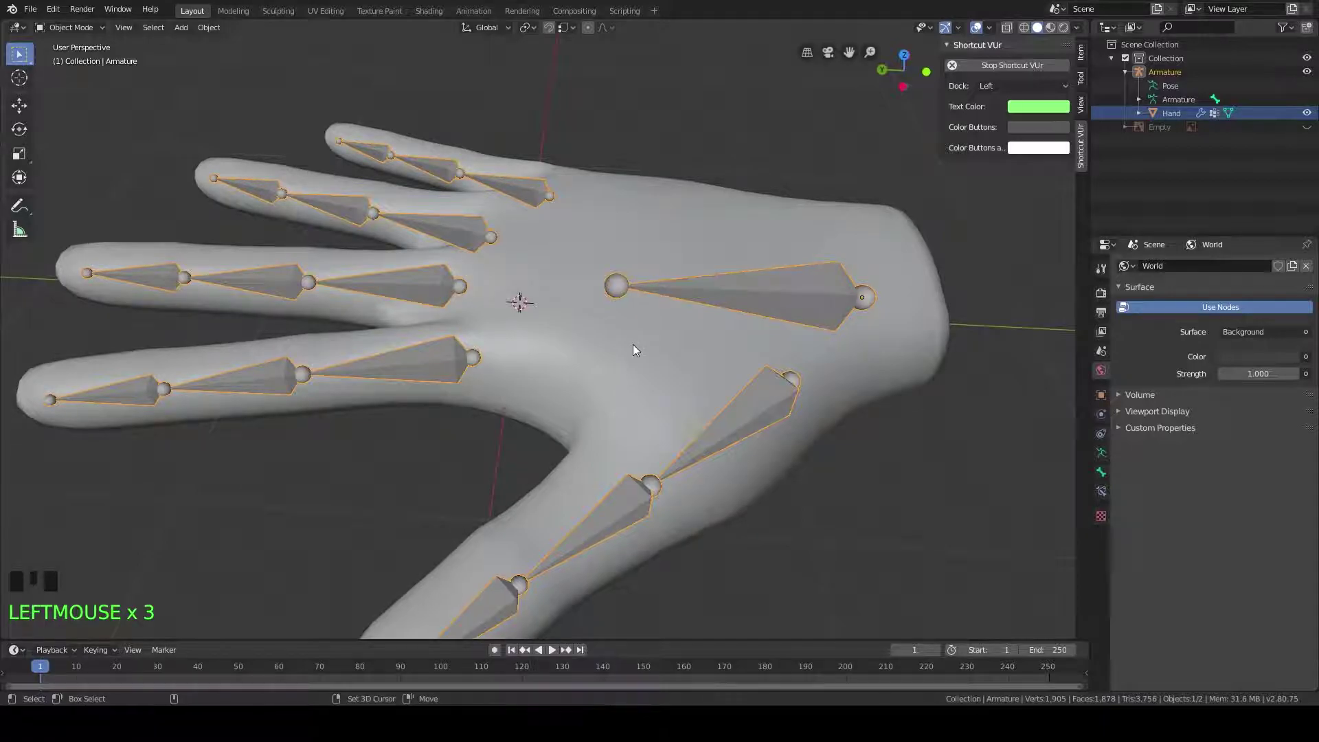
{"action": "left_click", "coordinate": [624, 386], "text": "shift"}
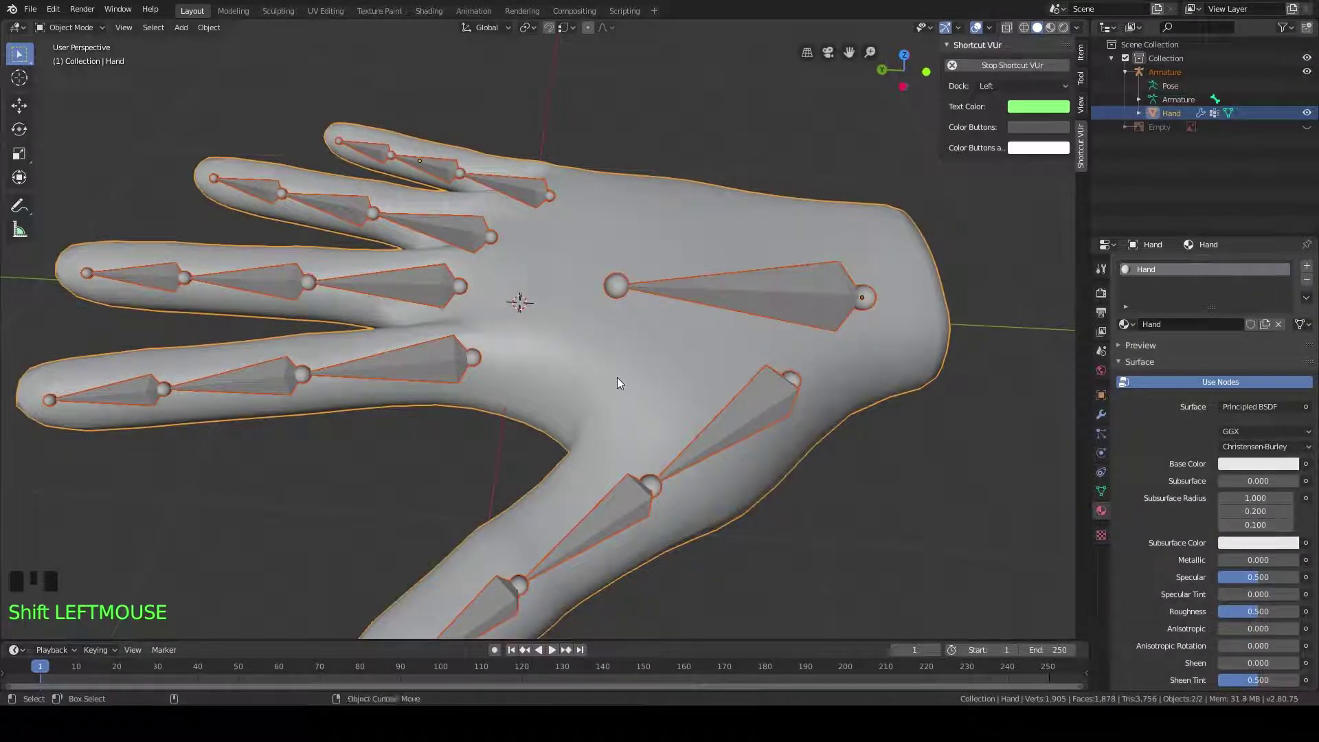
{"action": "left_click", "coordinate": [71, 27]}
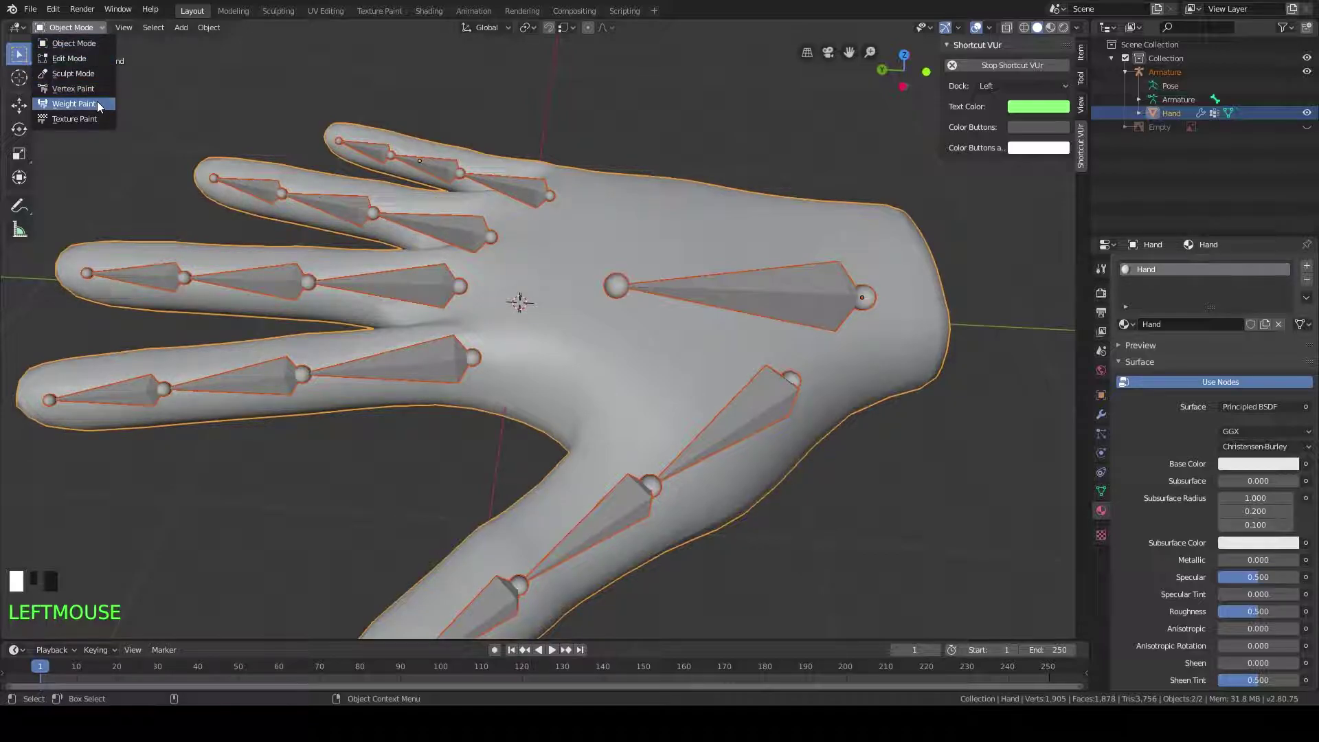
{"action": "left_click", "coordinate": [74, 104]}
Select the three thumb bones one after another to compare the weights each has on the mesh
{"action": "mouse_move", "coordinate": [658, 253]}
{"action": "middle_mouse_down"}
{"action": "mouse_move", "coordinate": [627, 287]}
{"action": "mouse_move", "coordinate": [703, 148]}
{"action": "middle_mouse_up"}
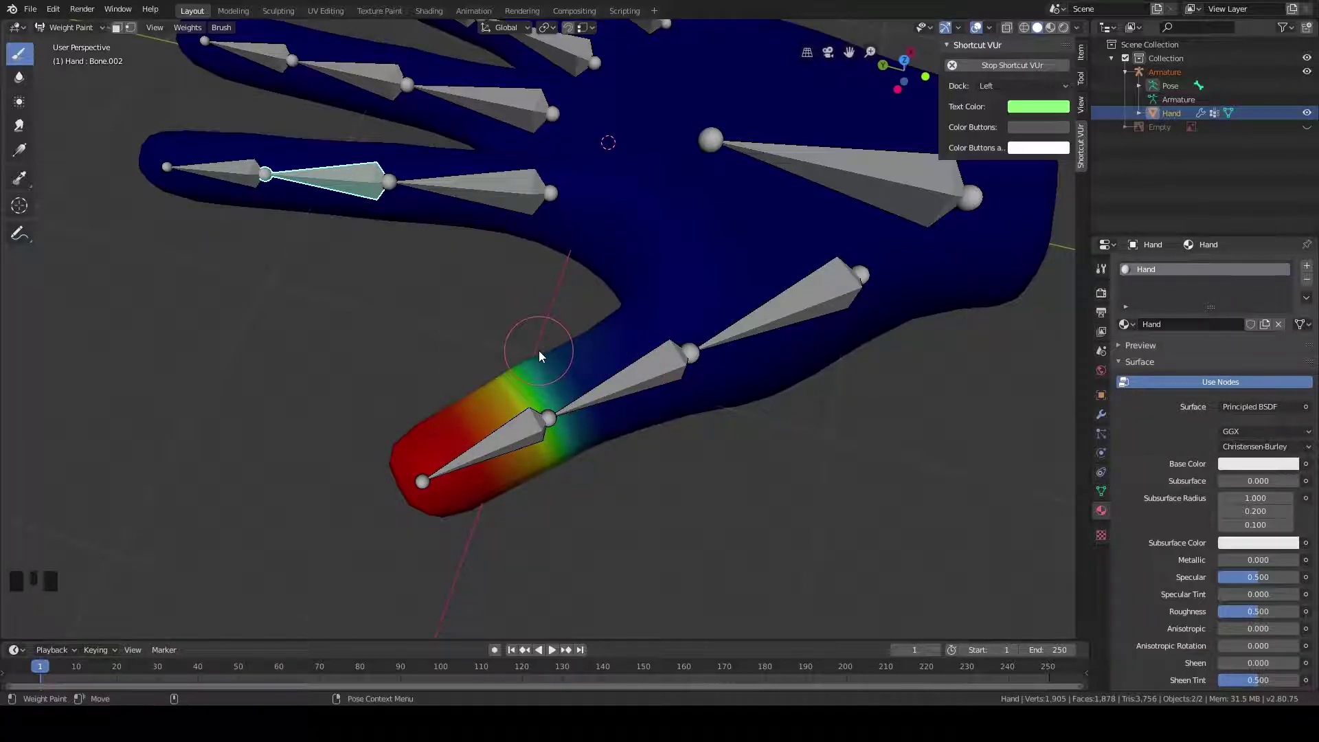
{"action": "left_click", "coordinate": [526, 431], "text": "ctrl"}
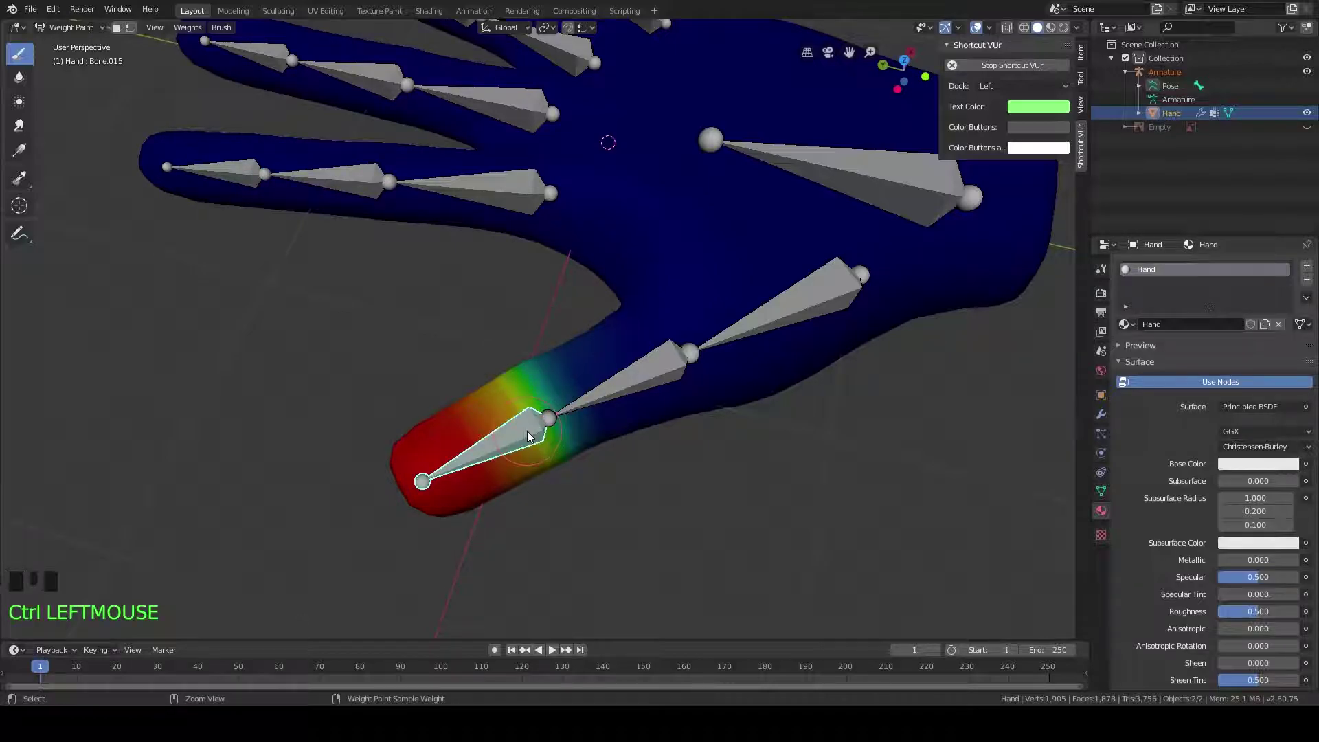
{"action": "left_click", "coordinate": [654, 373], "text": "ctrl"}
{"action": "left_click", "coordinate": [802, 307], "text": "ctrl"}
{"action": "left_click", "coordinate": [538, 426], "text": "ctrl"}
{"action": "left_click", "coordinate": [634, 390], "text": "ctrl"}
{"action": "left_click", "coordinate": [781, 322], "text": "ctrl"}
Select the thumb's tip bone and examine its weight gradient around the joint from several angles
{"action": "left_click", "coordinate": [504, 440], "text": "ctrl"}
{"action": "scroll", "coordinate": [515, 435], "scroll_direction": "up", "scroll_amount": 3}
{"action": "middle_click_drag", "start_coordinate": [518, 436], "coordinate": [611, 351], "text": "shift"}
{"action": "mouse_move", "coordinate": [611, 448]}
{"action": "middle_mouse_down"}
{"action": "mouse_move", "coordinate": [593, 372]}
{"action": "mouse_move", "coordinate": [560, 328]}
{"action": "mouse_move", "coordinate": [513, 404]}
{"action": "mouse_move", "coordinate": [597, 445]}
{"action": "mouse_move", "coordinate": [697, 421]}
{"action": "mouse_move", "coordinate": [590, 449]}
{"action": "middle_mouse_up"}
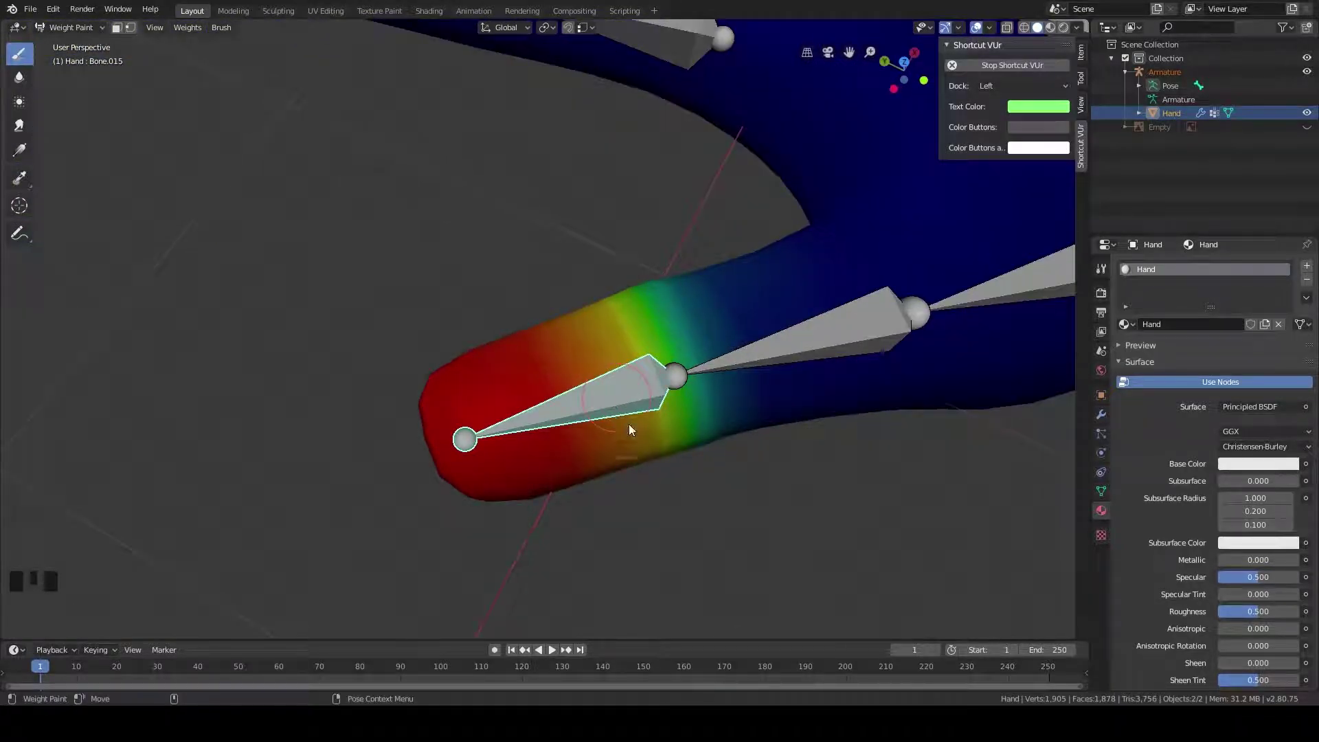
{"action": "scroll", "coordinate": [618, 385], "scroll_direction": "down", "scroll_amount": 3}
{"action": "scroll", "coordinate": [543, 383], "scroll_direction": "up", "scroll_amount": 2}
{"action": "scroll", "coordinate": [534, 357], "scroll_direction": "down", "scroll_amount": 3}
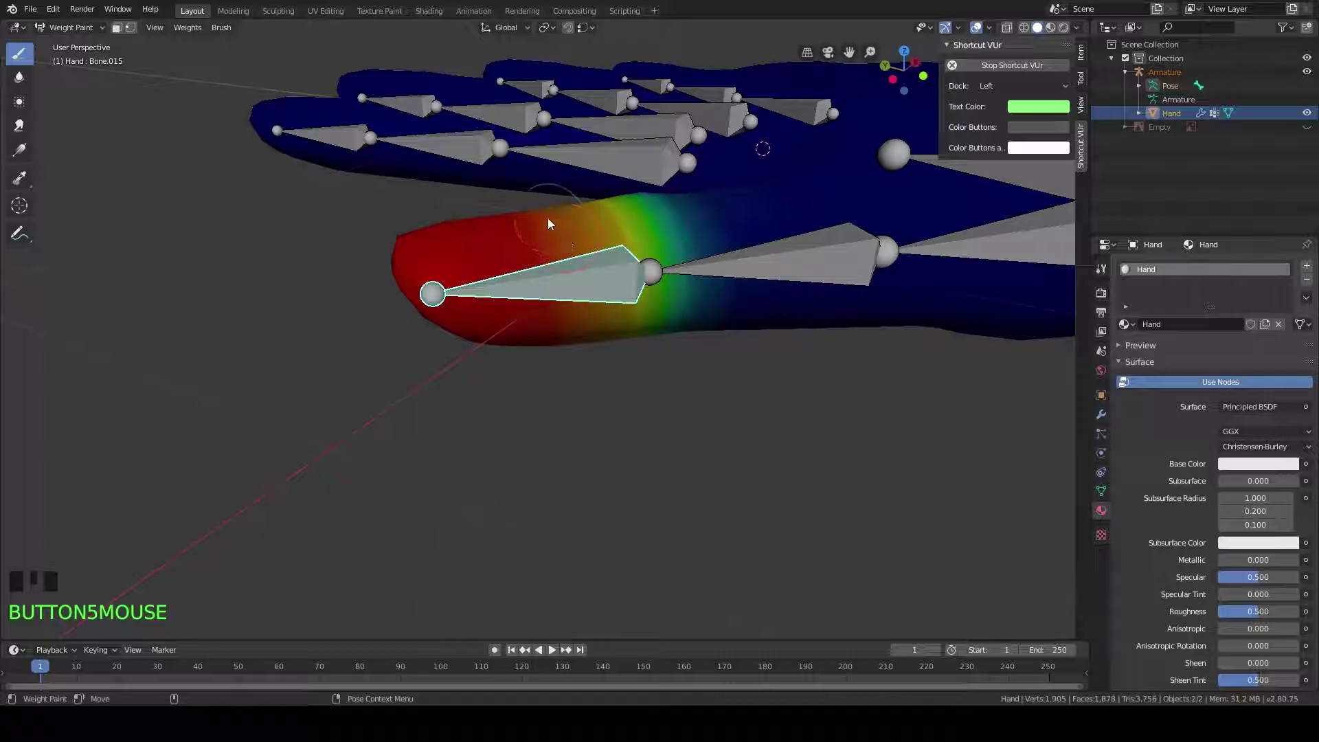
{"action": "scroll", "coordinate": [500, 308], "scroll_direction": "up", "scroll_amount": 2}
{"action": "scroll", "coordinate": [464, 356], "scroll_direction": "down", "scroll_amount": 3}
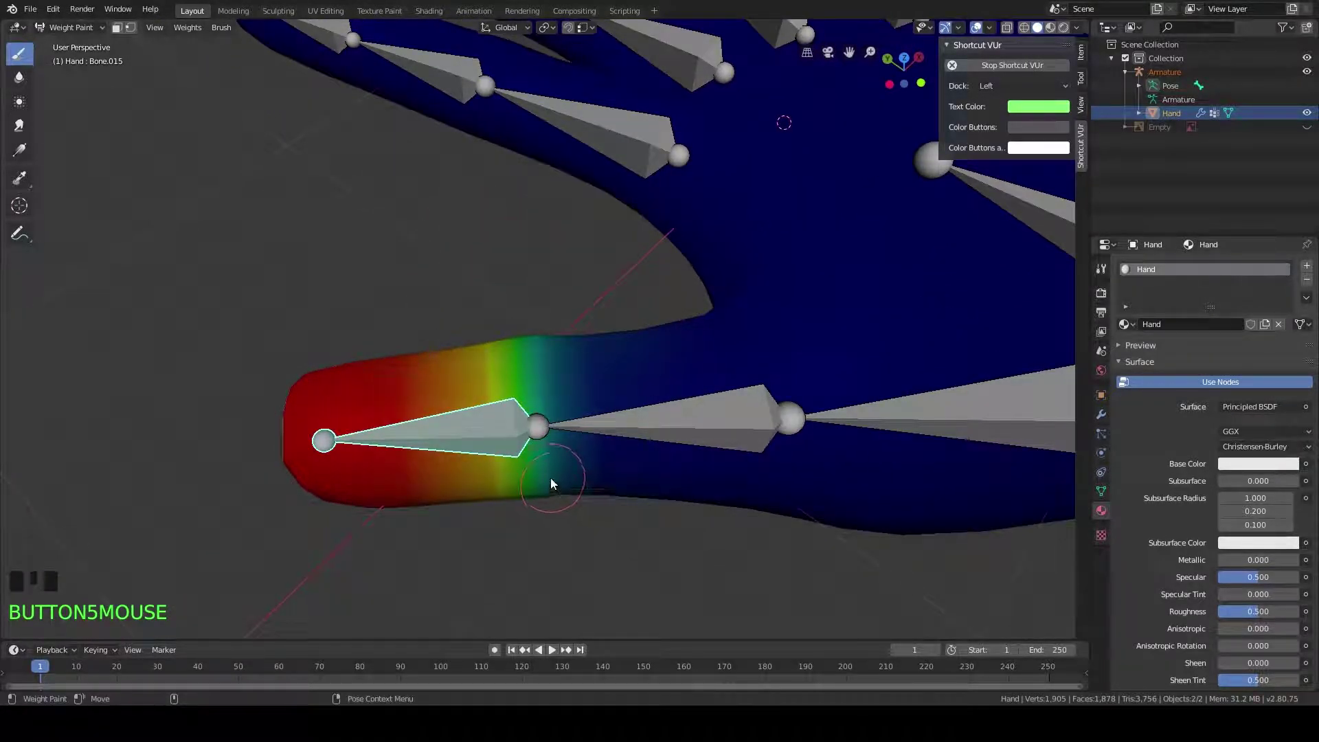
{"action": "middle_click_drag", "start_coordinate": [579, 414], "coordinate": [534, 335]}
{"action": "middle_click_drag", "start_coordinate": [642, 242], "coordinate": [530, 328], "text": "shift"}
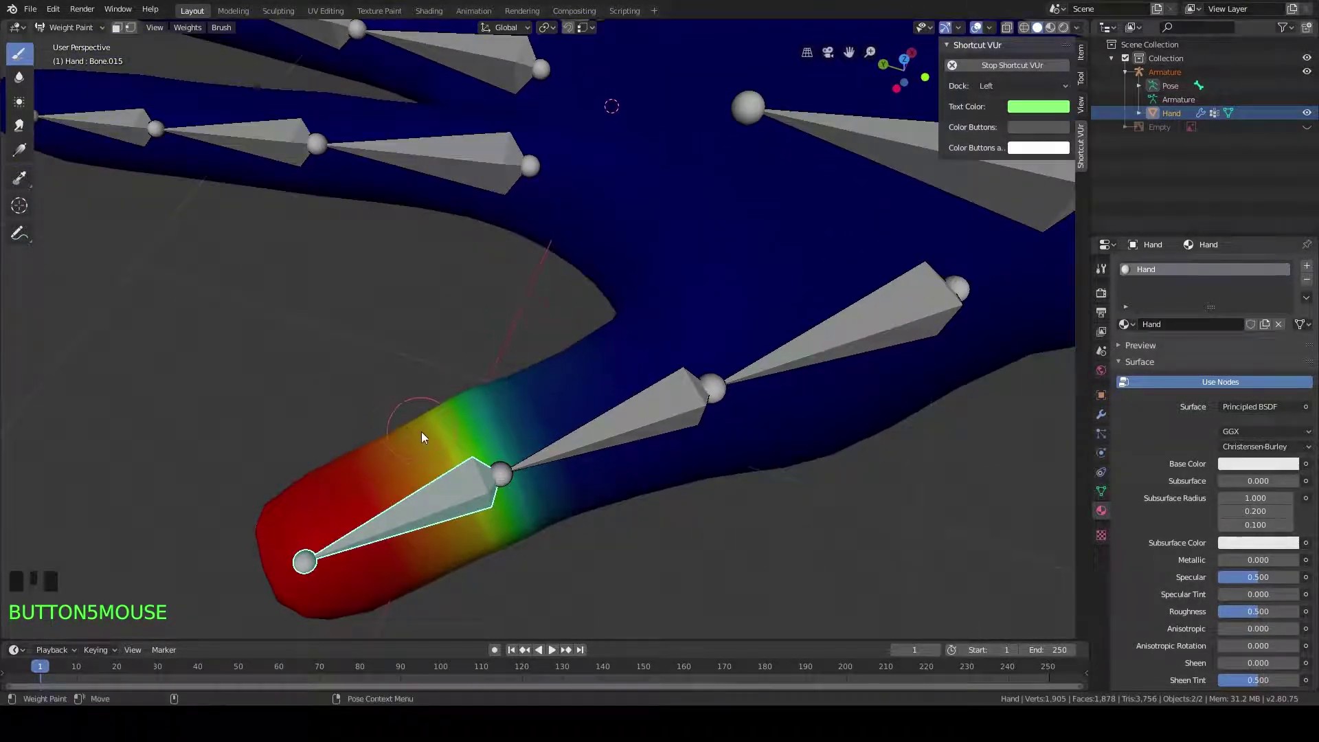
{"action": "scroll", "coordinate": [508, 417], "scroll_direction": "down", "scroll_amount": 4}
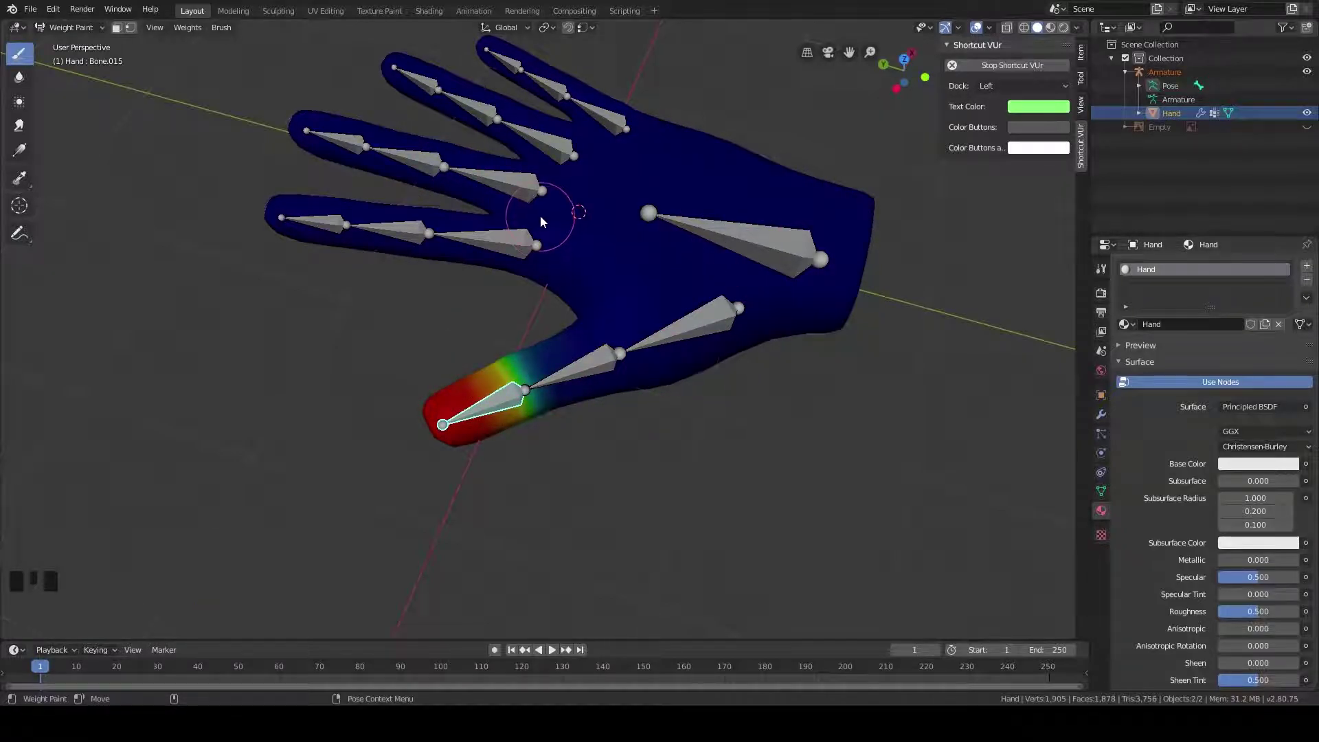
Select the index finger's base bone and inspect its weights across the palm and the neighbouring middle finger
{"action": "middle_click_drag", "start_coordinate": [541, 218], "coordinate": [559, 313], "text": "shift"}
{"action": "scroll", "coordinate": [560, 315], "scroll_direction": "up", "scroll_amount": 5}
{"action": "scroll", "coordinate": [543, 319], "scroll_direction": "down", "scroll_amount": 2}
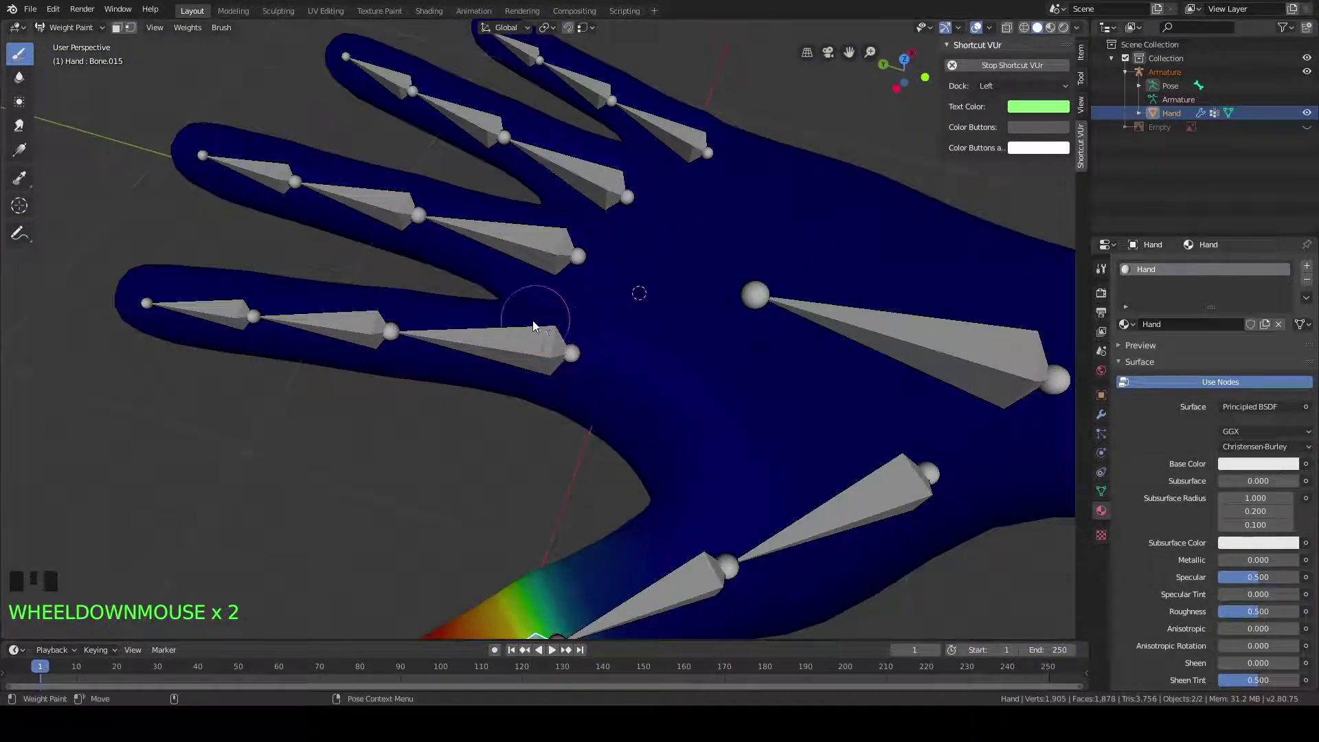
{"action": "scroll", "coordinate": [539, 340], "scroll_direction": "down", "scroll_amount": 3}
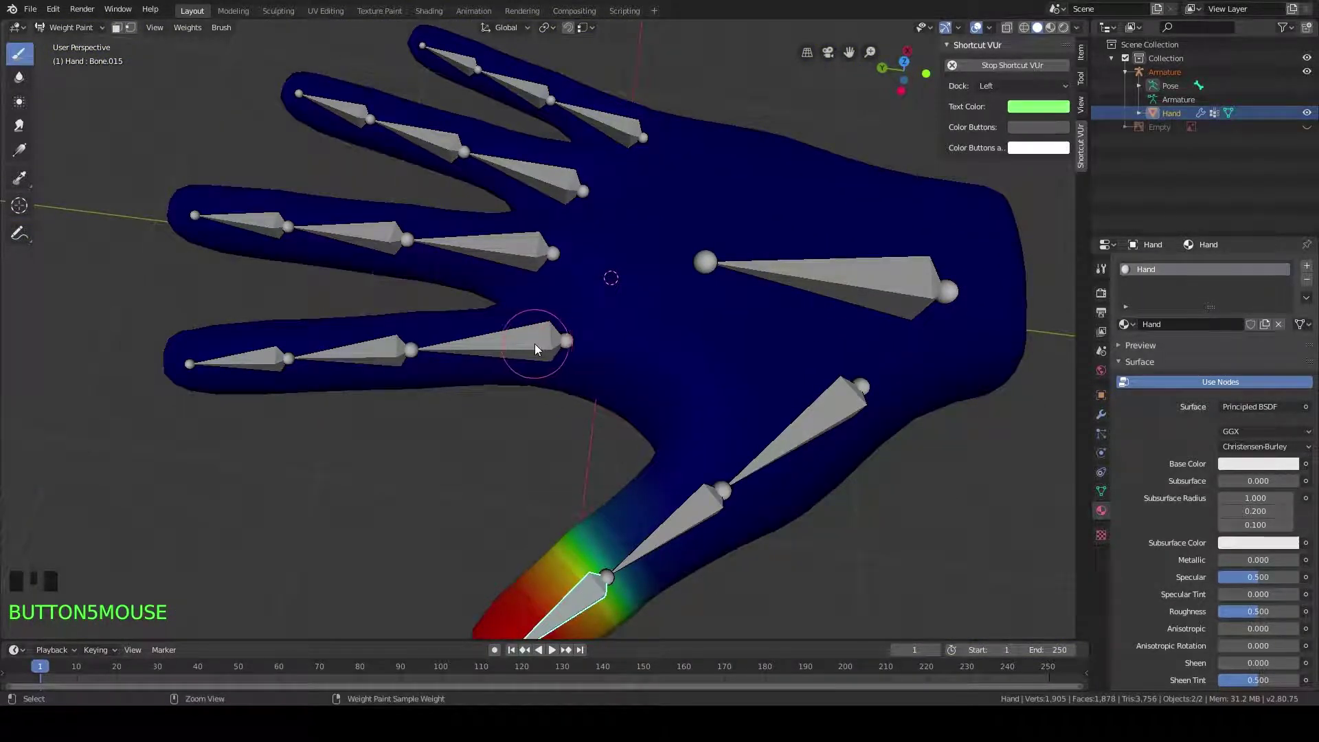
{"action": "left_click", "coordinate": [550, 334], "text": "ctrl"}
{"action": "middle_click_drag", "start_coordinate": [617, 298], "coordinate": [609, 306], "text": "shift"}
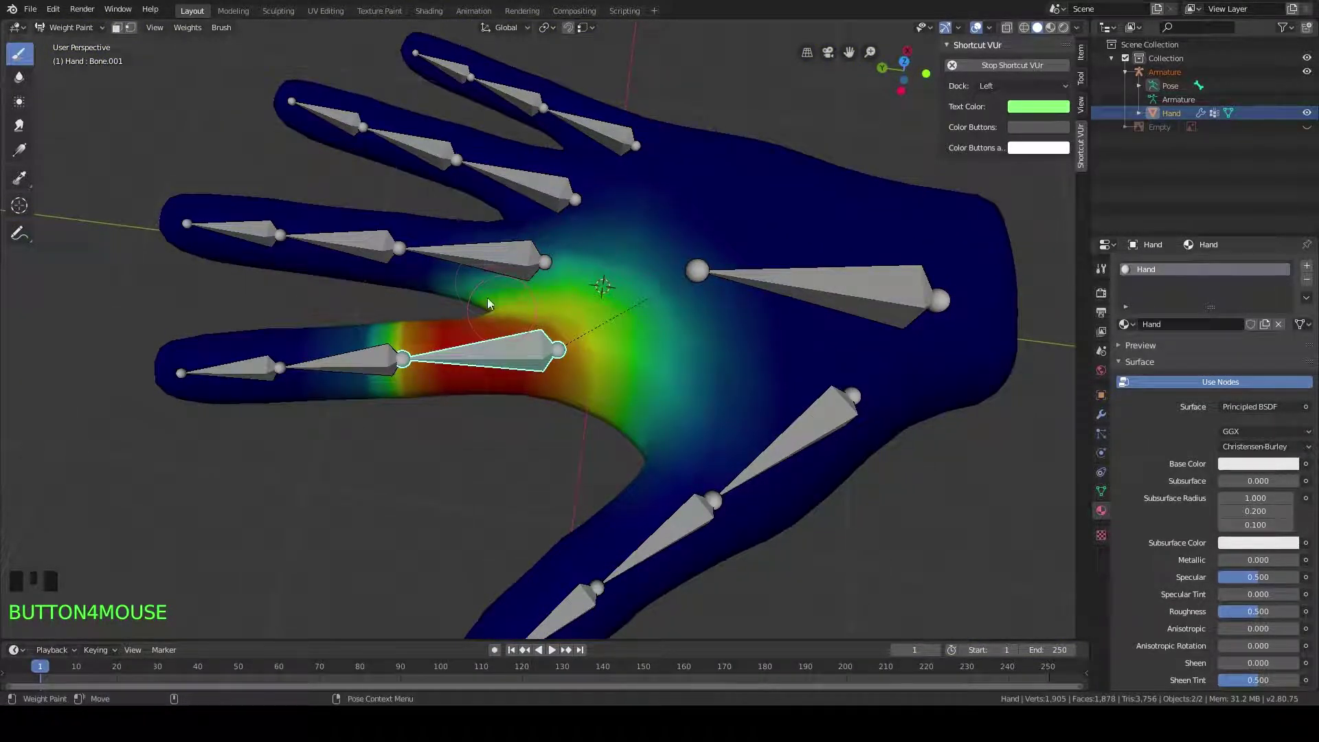
{"action": "scroll", "coordinate": [522, 333], "scroll_direction": "up", "scroll_amount": 3}
{"action": "mouse_move", "coordinate": [567, 380]}
{"action": "middle_mouse_down"}
{"action": "mouse_move", "coordinate": [642, 276]}
{"action": "mouse_move", "coordinate": [646, 189]}
{"action": "mouse_move", "coordinate": [557, 247]}
{"action": "mouse_move", "coordinate": [597, 353]}
{"action": "mouse_move", "coordinate": [581, 361]}
{"action": "middle_mouse_up"}
{"action": "scroll", "coordinate": [580, 333], "scroll_direction": "down", "scroll_amount": 2}
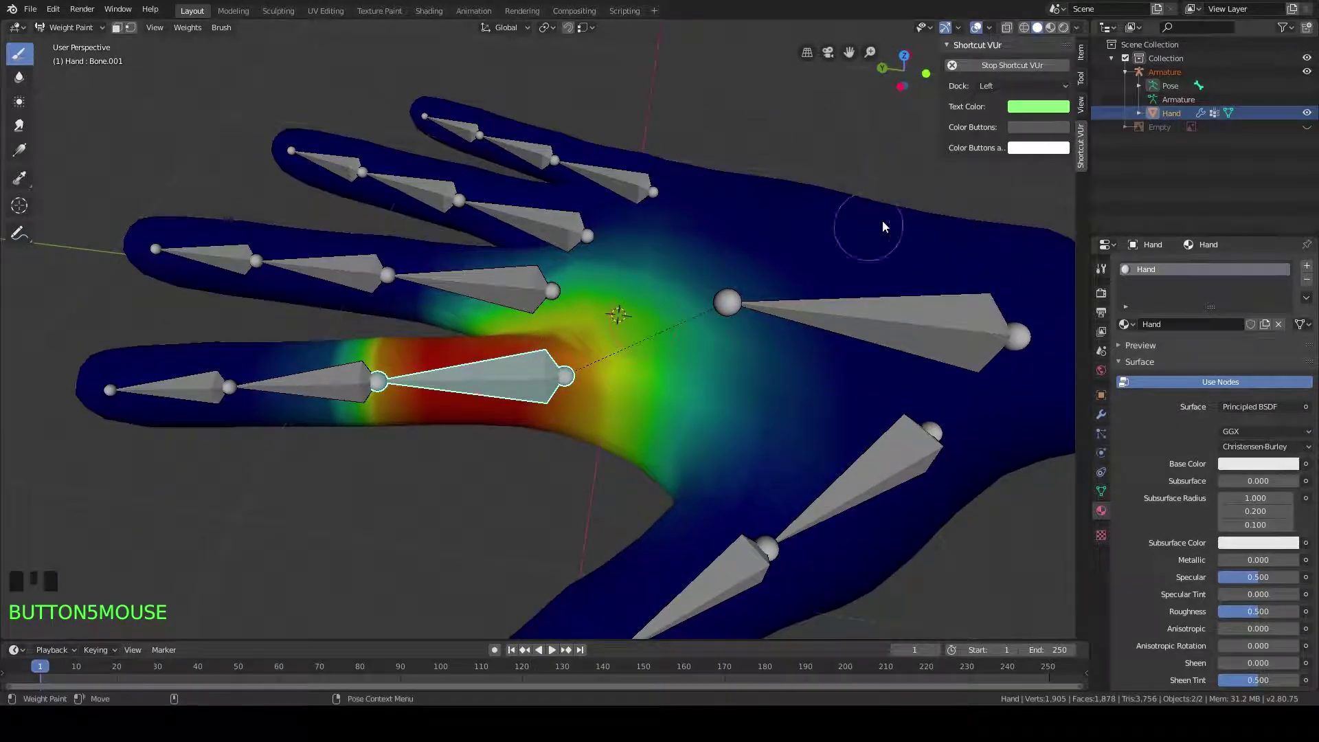
Show the Draw brush settings and set the brush weight to 0
{"action": "left_click", "coordinate": [1081, 53]}
{"action": "left_click", "coordinate": [1082, 79]}
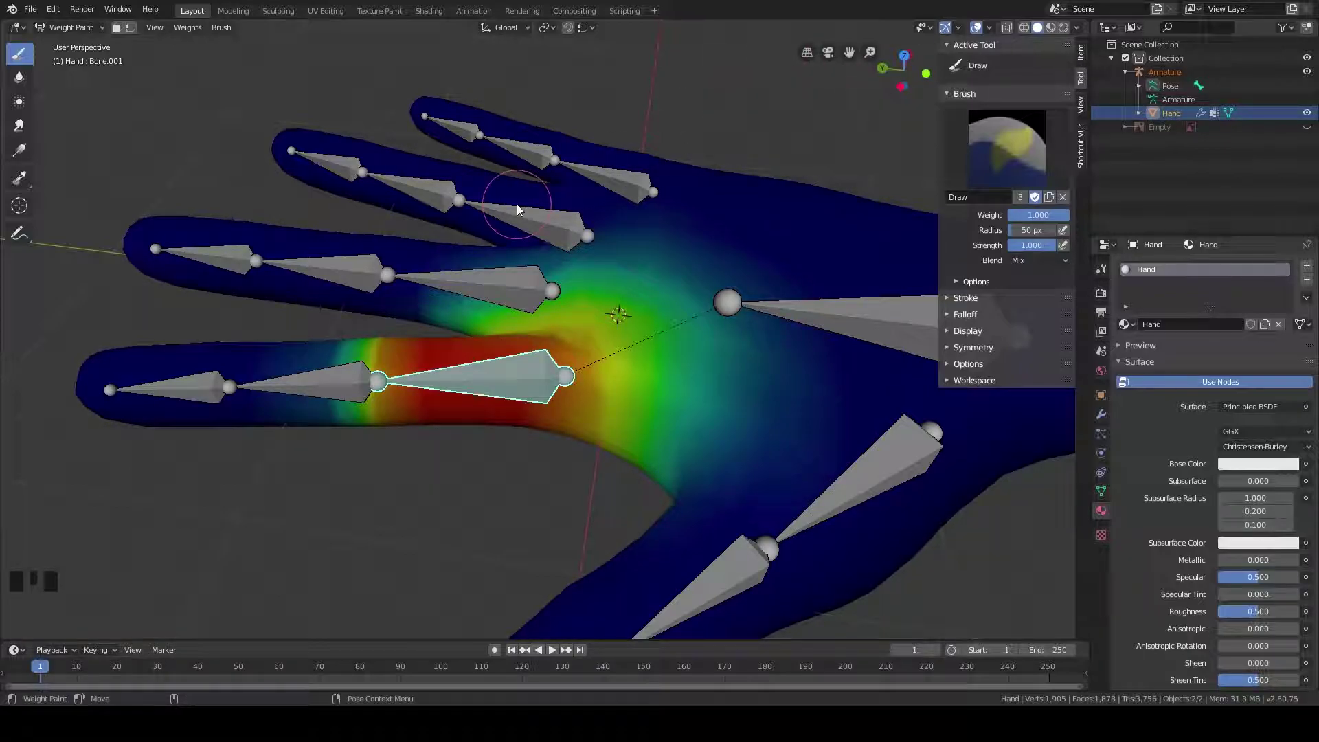
{"action": "scroll", "coordinate": [563, 196], "scroll_direction": "down", "scroll_amount": 1}
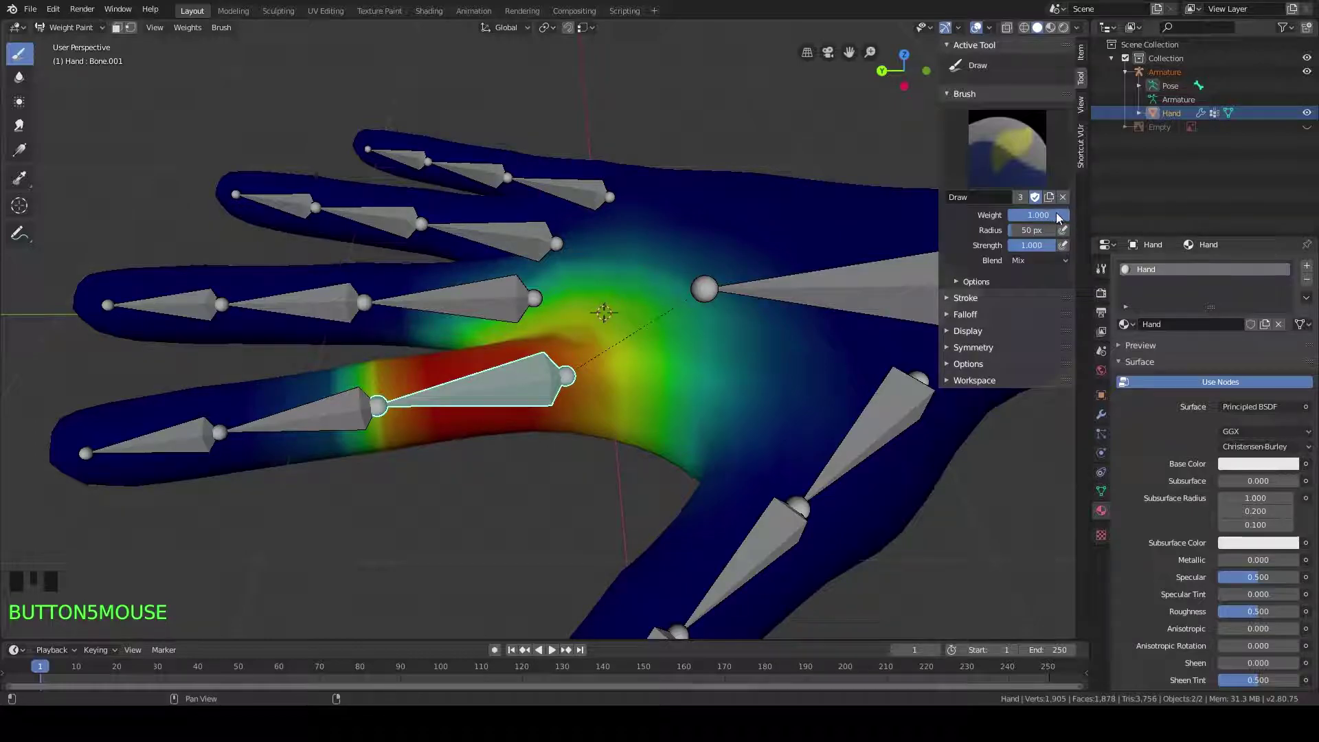
{"action": "left_click_drag", "start_coordinate": [1069, 221], "coordinate": [1010, 218]}
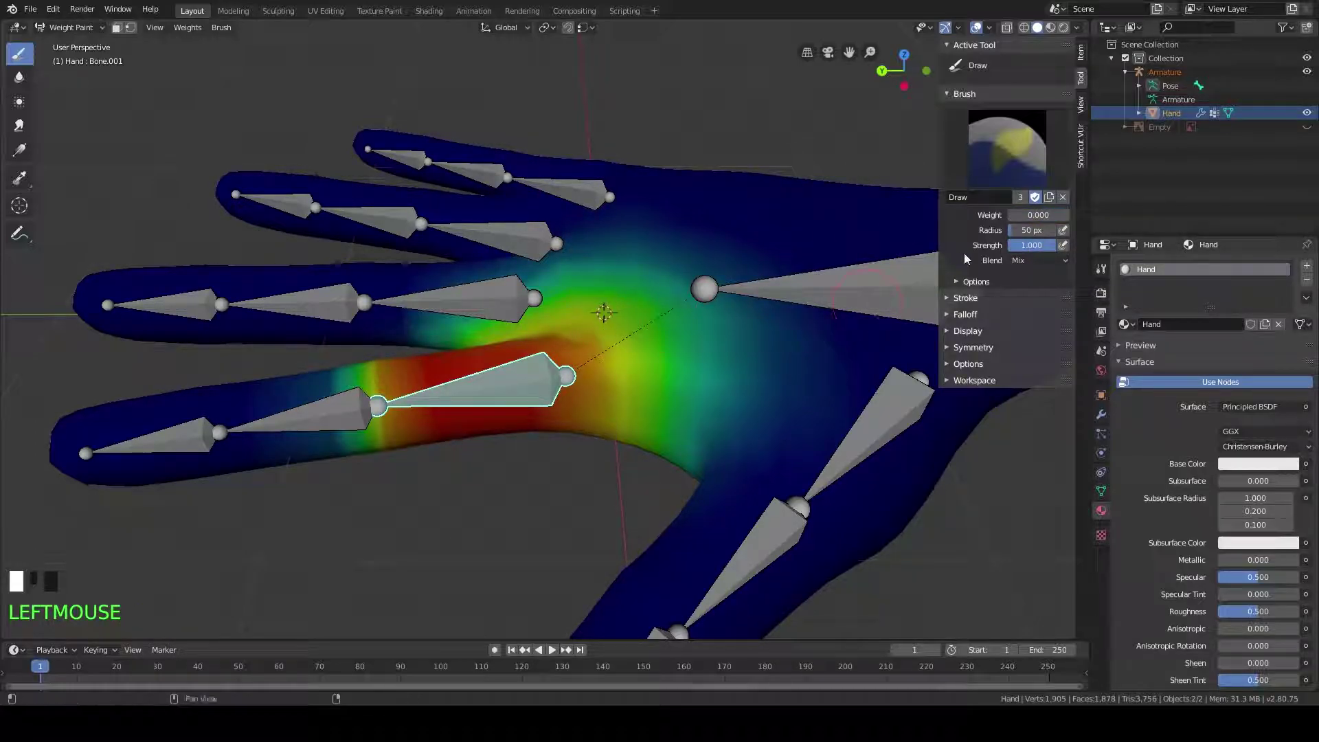
Apply the Subdivision Surface modifier on the hand mesh
{"action": "scroll", "coordinate": [694, 245], "scroll_direction": "down", "scroll_amount": 1}
{"action": "mouse_move", "coordinate": [675, 247]}
{"action": "middle_mouse_down"}
{"action": "mouse_move", "coordinate": [679, 289]}
{"action": "mouse_move", "coordinate": [667, 246]}
{"action": "middle_mouse_up"}
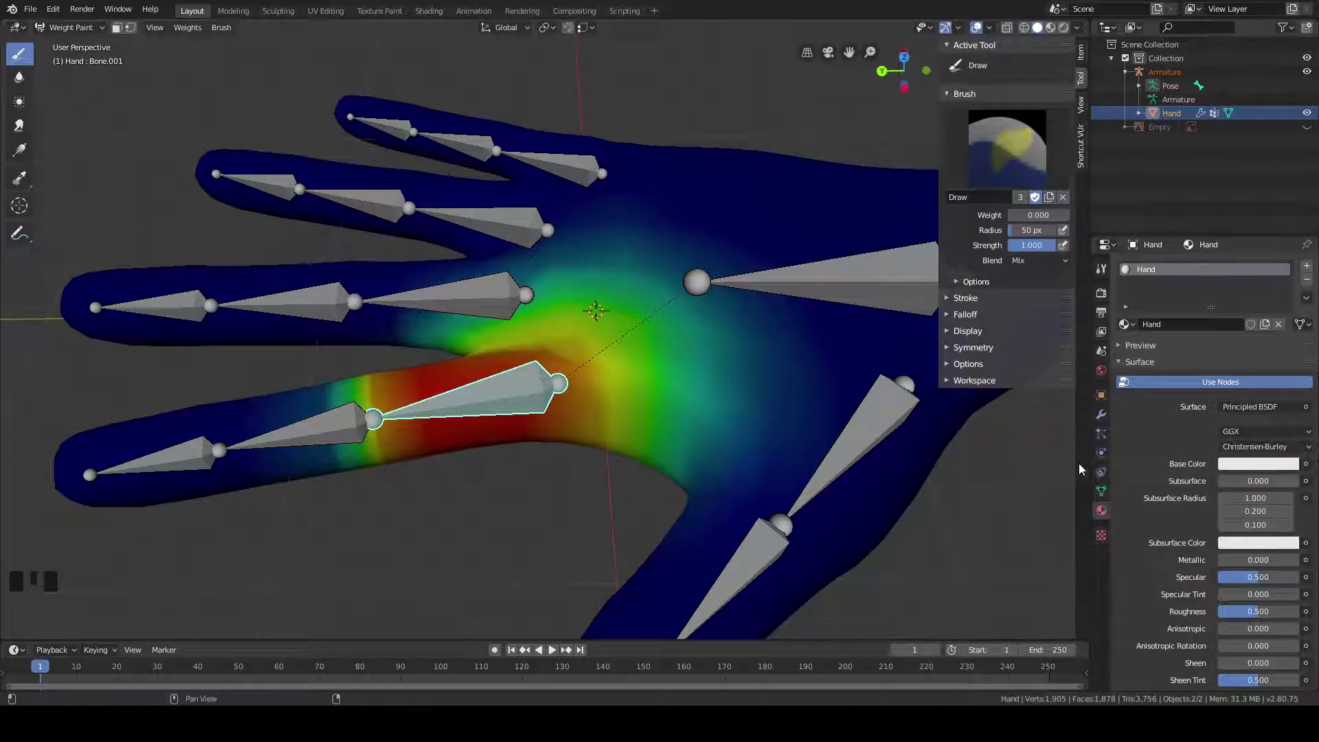
{"action": "left_click", "coordinate": [1103, 415]}
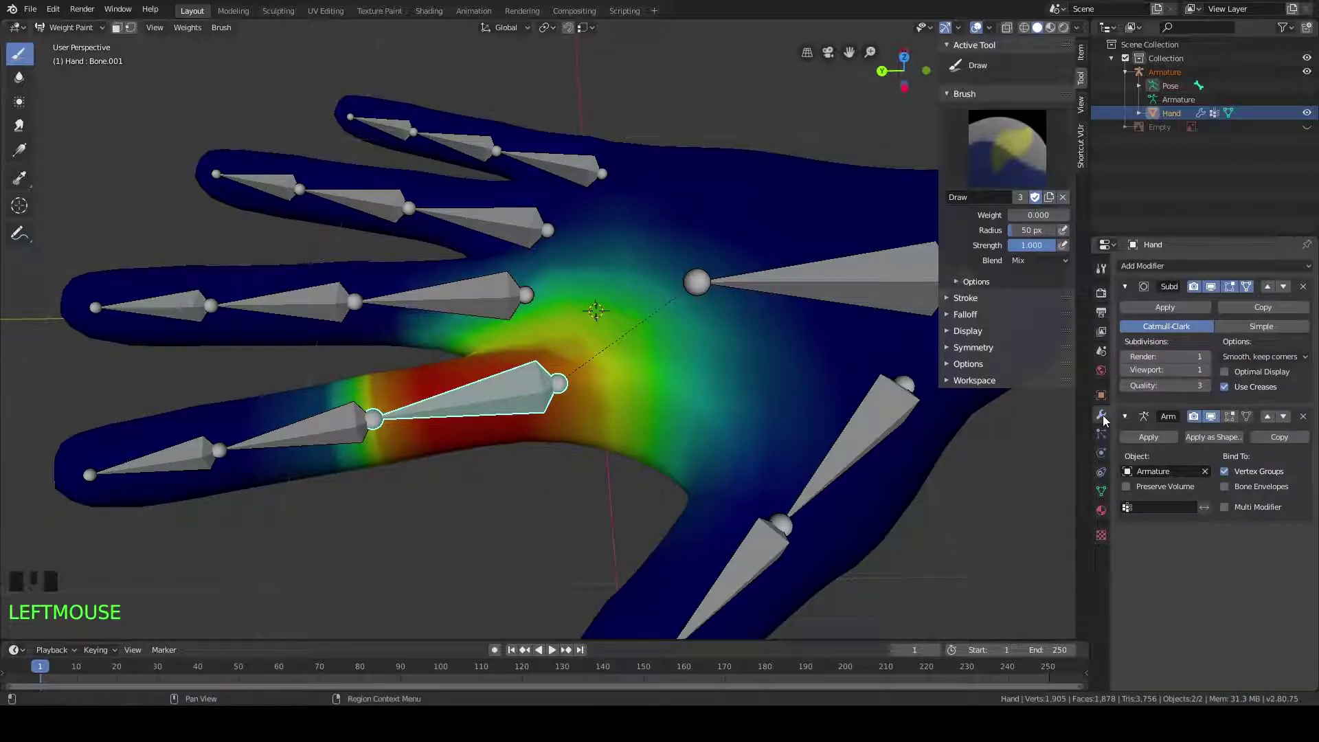
{"action": "left_click", "coordinate": [1186, 307]}
Paint zero weight across the hand's upper side, clearing the index base bone's influence from the palm region and beside the middle finger's base
{"action": "mouse_move", "coordinate": [794, 333]}
{"action": "middle_mouse_down"}
{"action": "mouse_move", "coordinate": [706, 331]}
{"action": "mouse_move", "coordinate": [701, 392]}
{"action": "mouse_move", "coordinate": [704, 344]}
{"action": "mouse_move", "coordinate": [690, 332]}
{"action": "middle_mouse_up"}
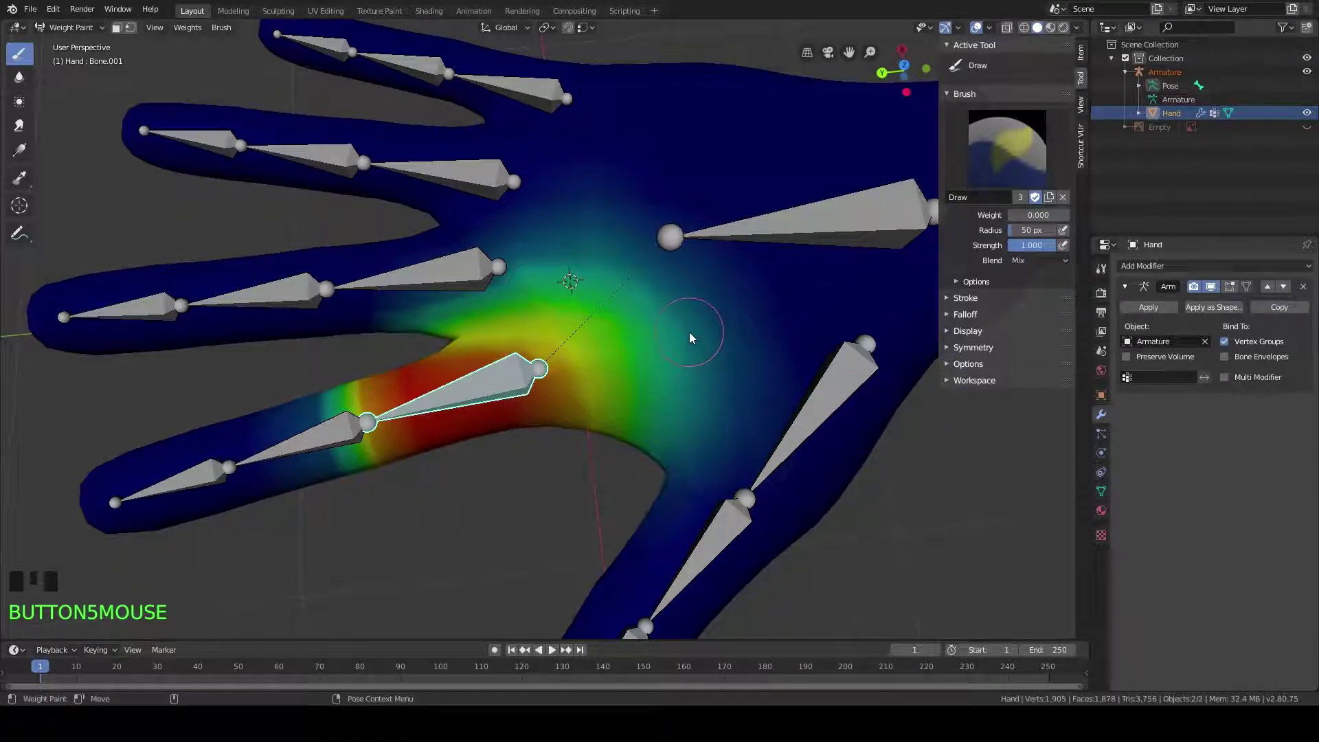
{"action": "mouse_move", "coordinate": [656, 309]}
{"action": "left_mouse_down"}
{"action": "mouse_move", "coordinate": [637, 411]}
{"action": "mouse_move", "coordinate": [645, 457]}
{"action": "mouse_move", "coordinate": [694, 349]}
{"action": "mouse_move", "coordinate": [680, 320]}
{"action": "mouse_move", "coordinate": [693, 404]}
{"action": "mouse_move", "coordinate": [722, 460]}
{"action": "left_mouse_up"}
{"action": "mouse_move", "coordinate": [745, 475]}
{"action": "left_mouse_down"}
{"action": "mouse_move", "coordinate": [736, 318]}
{"action": "mouse_move", "coordinate": [747, 370]}
{"action": "mouse_move", "coordinate": [689, 265]}
{"action": "mouse_move", "coordinate": [716, 251]}
{"action": "mouse_move", "coordinate": [653, 259]}
{"action": "mouse_move", "coordinate": [596, 217]}
{"action": "mouse_move", "coordinate": [526, 234]}
{"action": "mouse_move", "coordinate": [484, 292]}
{"action": "left_mouse_up"}
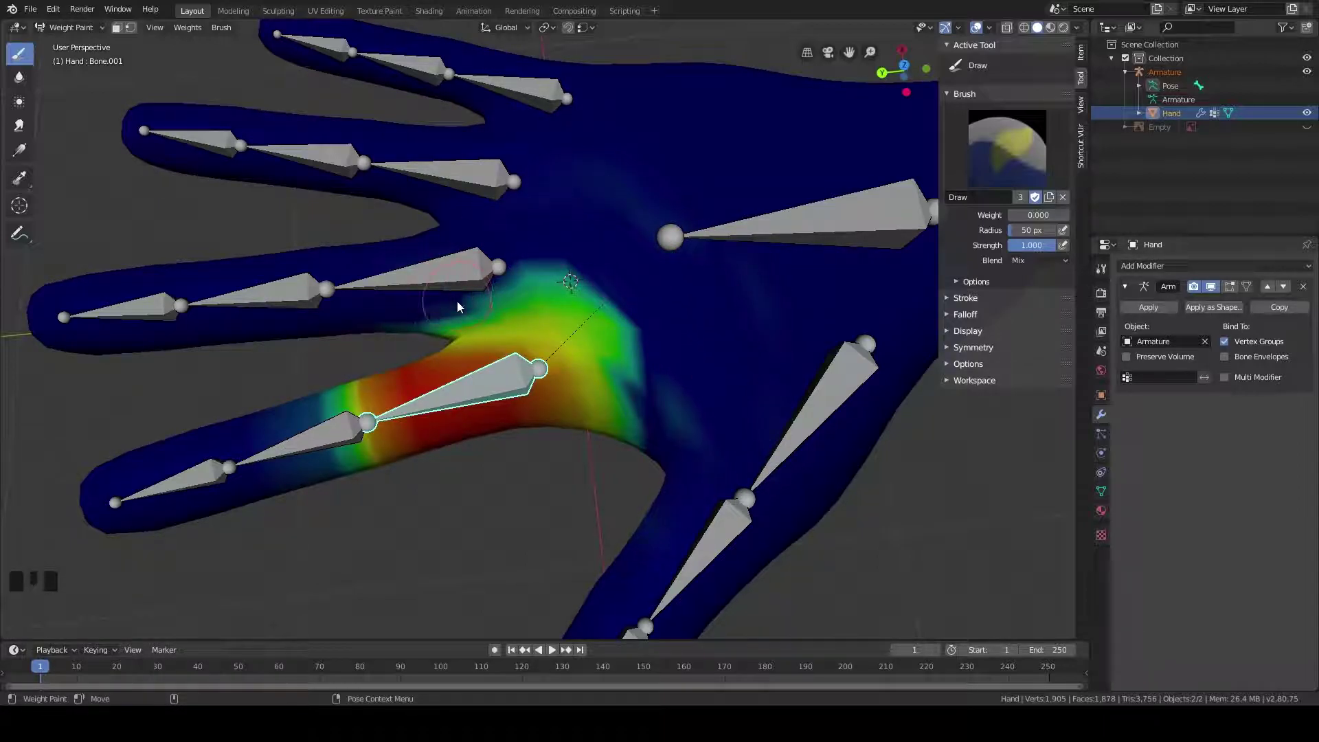
{"action": "scroll", "coordinate": [461, 295], "scroll_direction": "up", "scroll_amount": 3}
{"action": "scroll", "coordinate": [468, 282], "scroll_direction": "down", "scroll_amount": 1}
{"action": "left_click", "coordinate": [575, 254]}
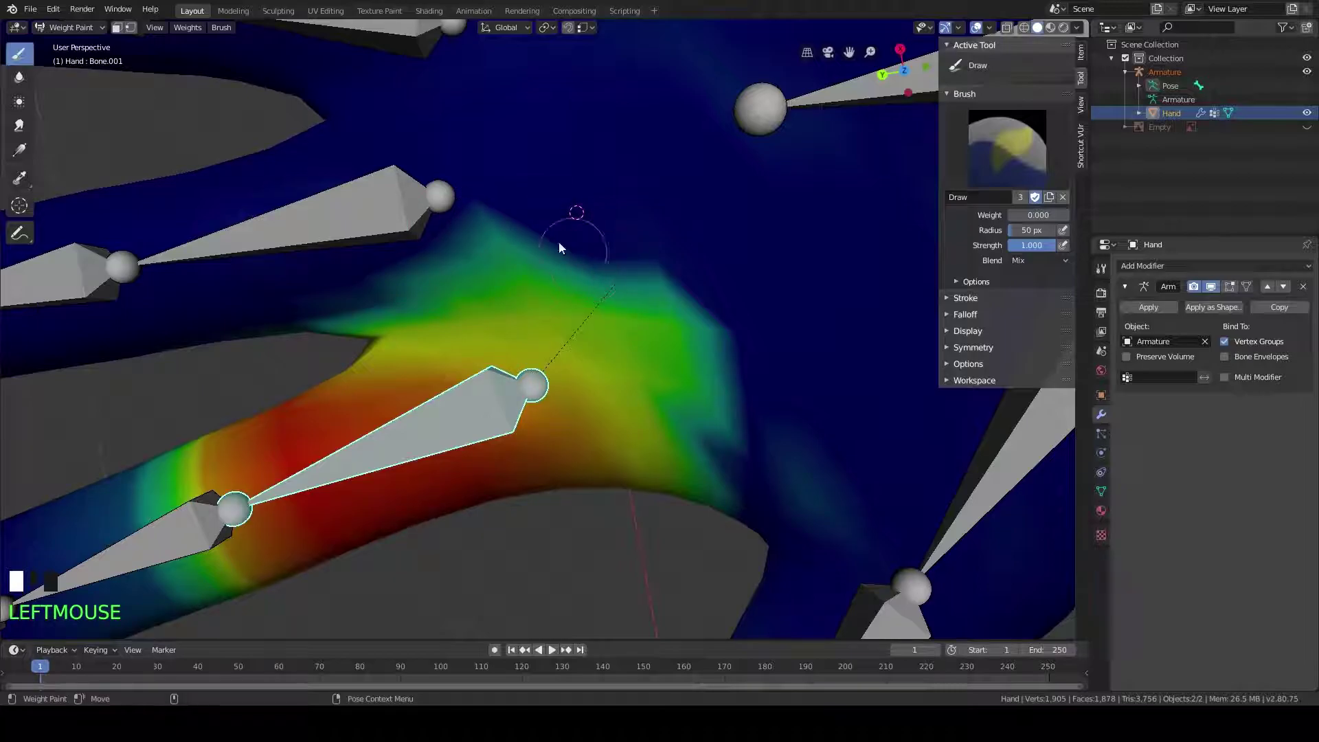
{"action": "mouse_move", "coordinate": [670, 279]}
{"action": "left_mouse_down"}
{"action": "mouse_move", "coordinate": [701, 539]}
{"action": "mouse_move", "coordinate": [605, 297]}
{"action": "left_mouse_up"}
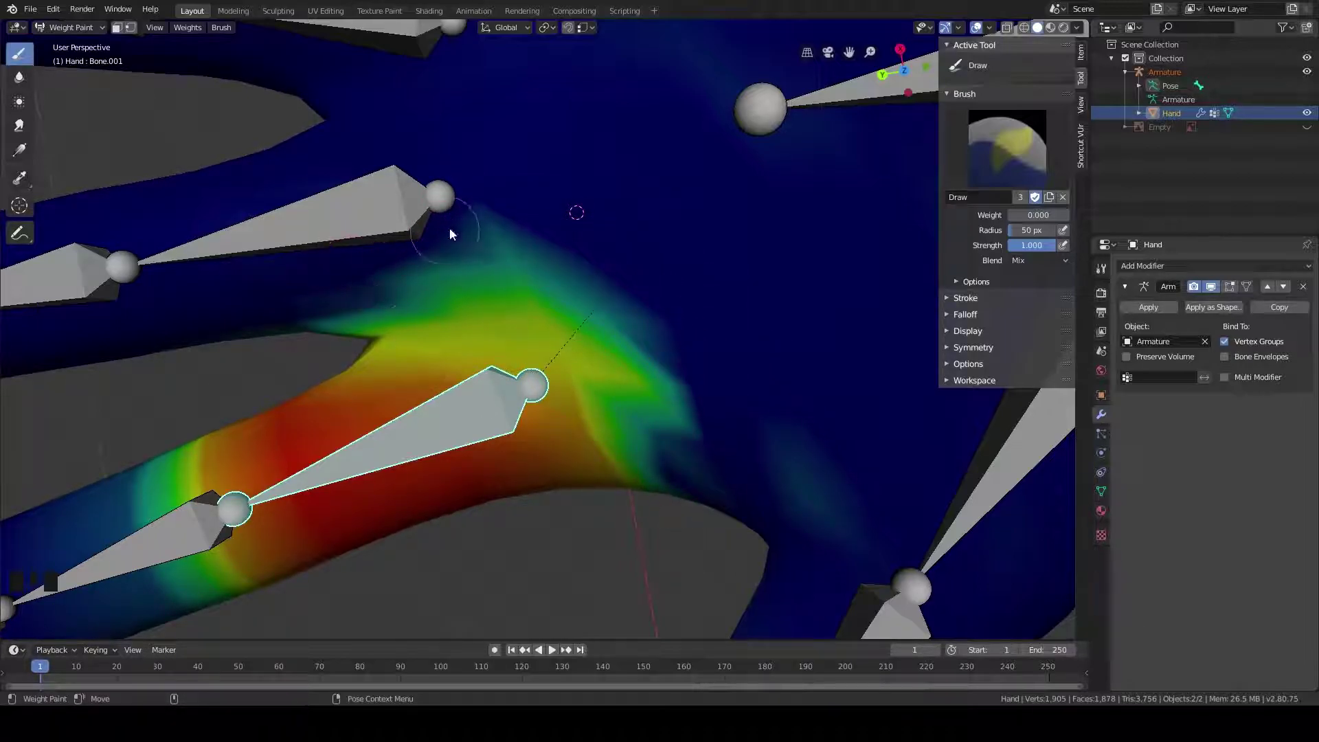
Trim the index base bone's remaining weight behind the knuckle on the hand's upper side and along its thumb-side edge
{"action": "mouse_move", "coordinate": [364, 302]}
{"action": "middle_mouse_down"}
{"action": "mouse_move", "coordinate": [394, 224]}
{"action": "mouse_move", "coordinate": [422, 197]}
{"action": "mouse_move", "coordinate": [360, 349]}
{"action": "middle_mouse_up"}
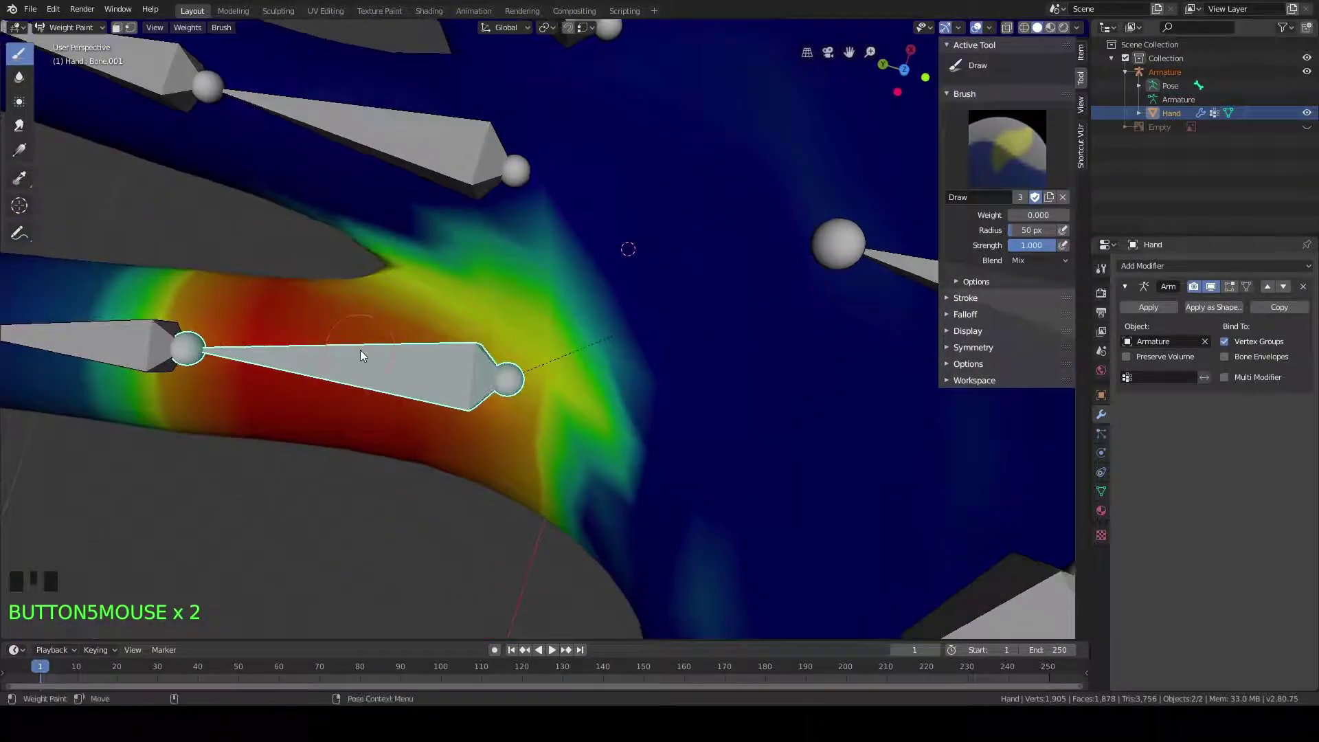
{"action": "scroll", "coordinate": [611, 429], "scroll_direction": "down", "scroll_amount": 5}
{"action": "mouse_move", "coordinate": [581, 396]}
{"action": "left_mouse_down"}
{"action": "mouse_move", "coordinate": [562, 312]}
{"action": "mouse_move", "coordinate": [544, 278]}
{"action": "mouse_move", "coordinate": [524, 283]}
{"action": "left_mouse_up"}
{"action": "left_click_drag", "start_coordinate": [579, 324], "coordinate": [543, 295]}
{"action": "left_click_drag", "start_coordinate": [564, 405], "coordinate": [551, 454]}
{"action": "scroll", "coordinate": [551, 456], "scroll_direction": "up", "scroll_amount": 4}
{"action": "middle_click_drag", "start_coordinate": [551, 456], "coordinate": [594, 308]}
{"action": "left_click", "coordinate": [641, 463]}
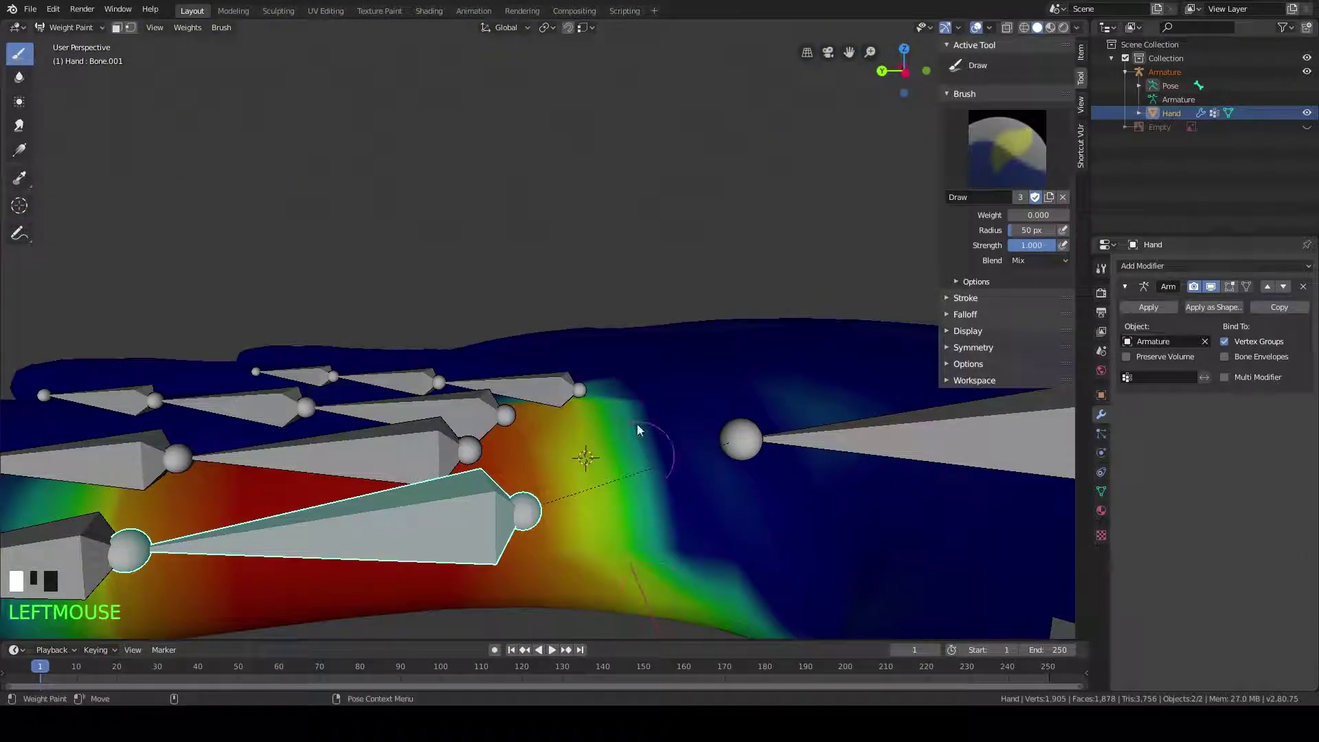
{"action": "scroll", "coordinate": [662, 464], "scroll_direction": "down", "scroll_amount": 5}
{"action": "middle_click_drag", "start_coordinate": [602, 369], "coordinate": [598, 393]}
{"action": "left_click", "coordinate": [598, 390]}
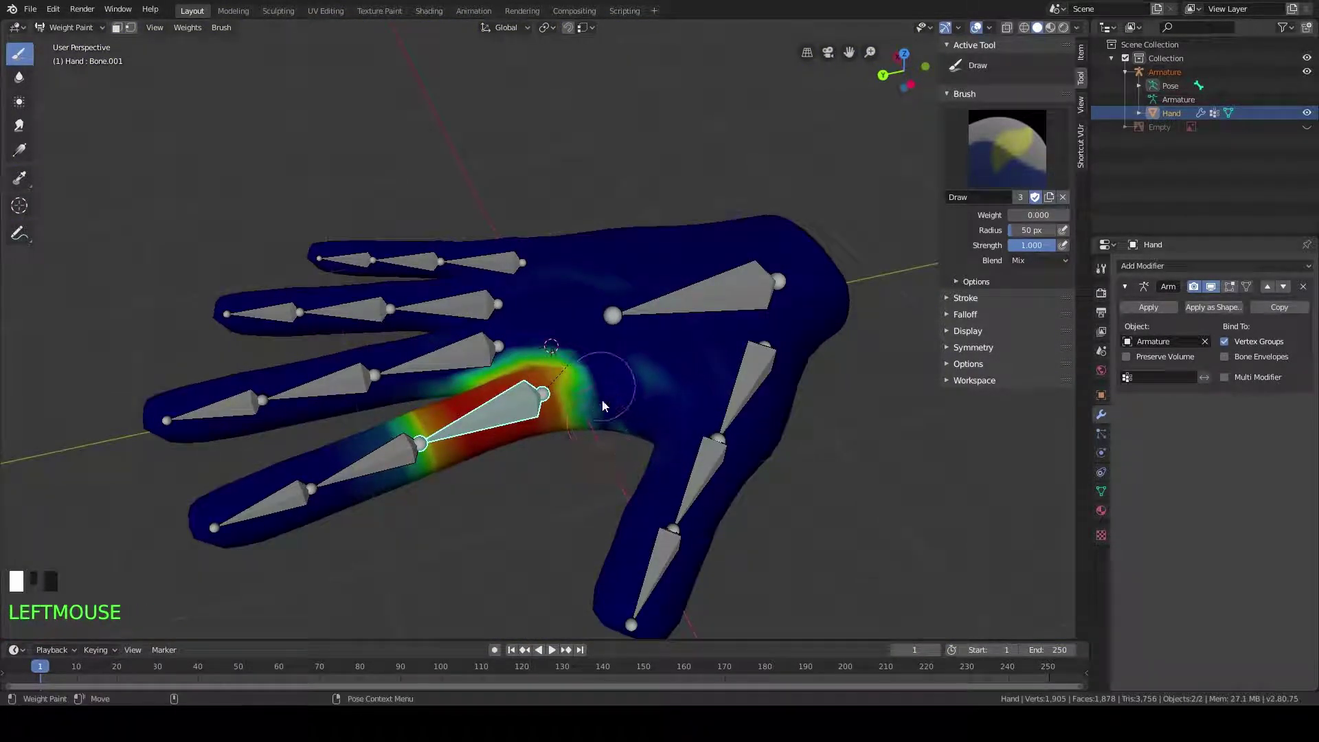
{"action": "left_click", "coordinate": [598, 365]}
Erase the index base bone's weight from the hand's underside, from the middle of the palm up to the index knuckle
{"action": "middle_click_drag", "start_coordinate": [629, 474], "coordinate": [636, 290]}
{"action": "mouse_move", "coordinate": [636, 290]}
{"action": "left_mouse_down"}
{"action": "mouse_move", "coordinate": [638, 279]}
{"action": "mouse_move", "coordinate": [707, 305]}
{"action": "mouse_move", "coordinate": [686, 340]}
{"action": "mouse_move", "coordinate": [623, 365]}
{"action": "mouse_move", "coordinate": [617, 331]}
{"action": "mouse_move", "coordinate": [621, 377]}
{"action": "mouse_move", "coordinate": [533, 448]}
{"action": "left_mouse_up"}
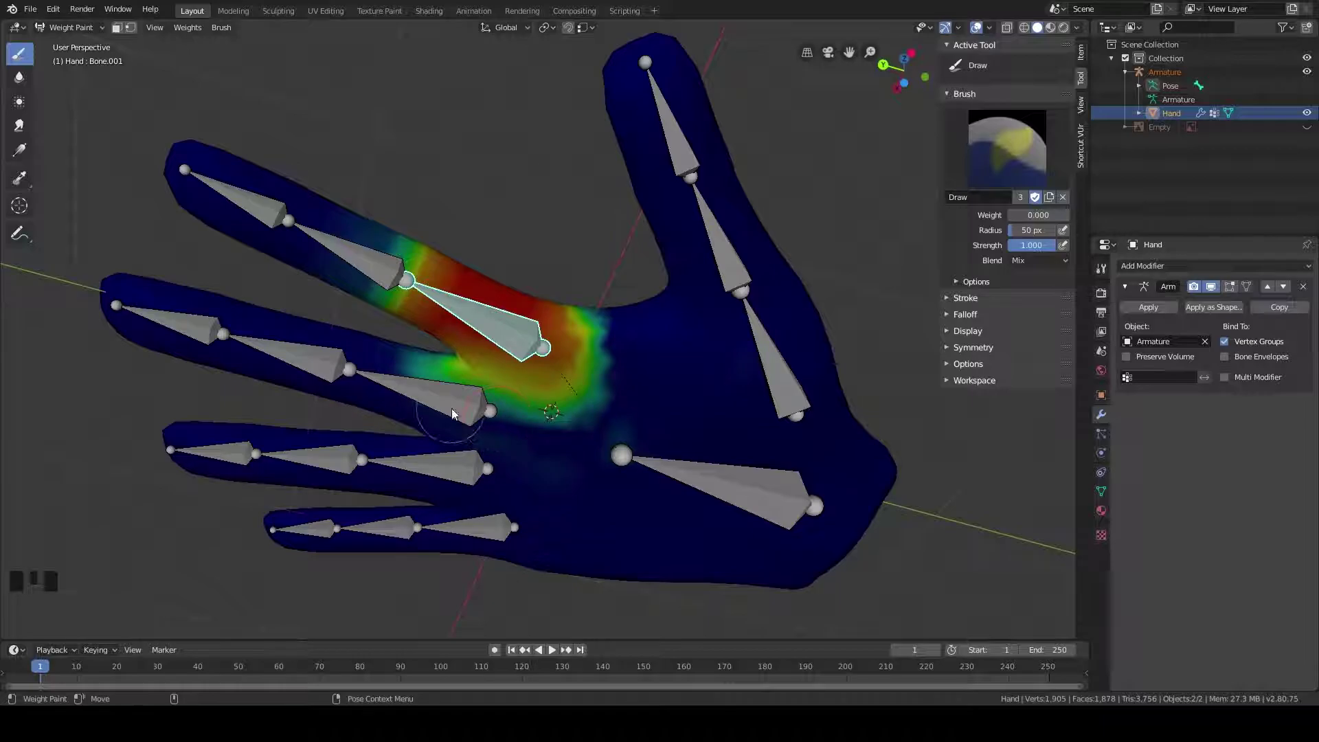
{"action": "mouse_move", "coordinate": [630, 421]}
{"action": "left_mouse_down"}
{"action": "mouse_move", "coordinate": [604, 447]}
{"action": "mouse_move", "coordinate": [612, 330]}
{"action": "mouse_move", "coordinate": [604, 344]}
{"action": "left_mouse_up"}
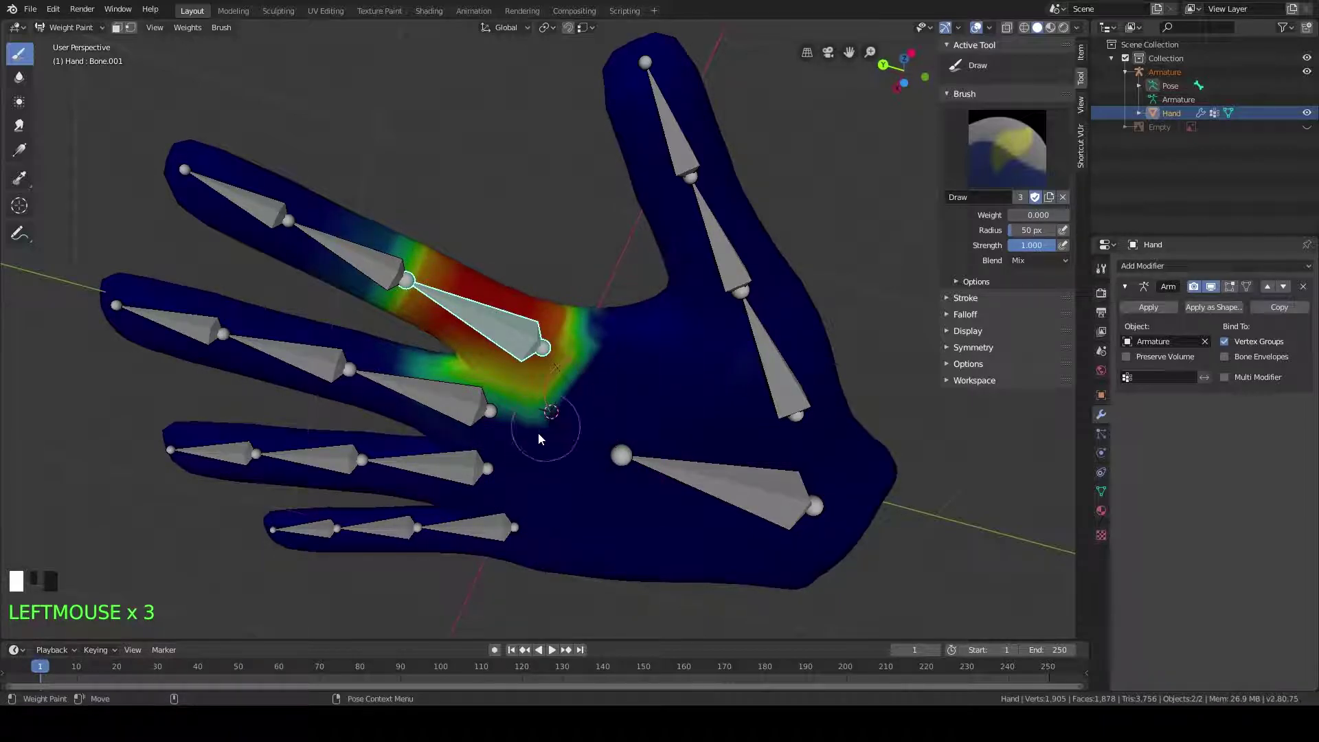
{"action": "scroll", "coordinate": [683, 341], "scroll_direction": "up", "scroll_amount": 4}
{"action": "scroll", "coordinate": [683, 342], "scroll_direction": "up", "scroll_amount": 1}
{"action": "scroll", "coordinate": [683, 342], "scroll_direction": "down", "scroll_amount": 2}
{"action": "mouse_move", "coordinate": [683, 342]}
{"action": "left_mouse_down"}
{"action": "mouse_move", "coordinate": [641, 339]}
{"action": "mouse_move", "coordinate": [625, 415]}
{"action": "left_mouse_up"}
Remove the index base bone's weight from the side of the middle finger facing the index finger
{"action": "scroll", "coordinate": [626, 415], "scroll_direction": "down", "scroll_amount": 1}
{"action": "mouse_move", "coordinate": [626, 415]}
{"action": "middle_mouse_down"}
{"action": "mouse_move", "coordinate": [706, 450]}
{"action": "mouse_move", "coordinate": [652, 346]}
{"action": "mouse_move", "coordinate": [639, 497]}
{"action": "mouse_move", "coordinate": [511, 493]}
{"action": "mouse_move", "coordinate": [628, 371]}
{"action": "mouse_move", "coordinate": [650, 393]}
{"action": "mouse_move", "coordinate": [681, 303]}
{"action": "mouse_move", "coordinate": [514, 402]}
{"action": "middle_mouse_up"}
{"action": "scroll", "coordinate": [652, 345], "scroll_direction": "up", "scroll_amount": 1}
{"action": "scroll", "coordinate": [652, 346], "scroll_direction": "down", "scroll_amount": 1}
{"action": "mouse_move", "coordinate": [441, 418]}
{"action": "left_mouse_down"}
{"action": "mouse_move", "coordinate": [417, 484]}
{"action": "mouse_move", "coordinate": [416, 455]}
{"action": "left_mouse_up"}
{"action": "mouse_move", "coordinate": [417, 455]}
{"action": "middle_mouse_down"}
{"action": "mouse_move", "coordinate": [439, 318]}
{"action": "mouse_move", "coordinate": [424, 287]}
{"action": "middle_mouse_up"}
{"action": "left_click_drag", "start_coordinate": [423, 287], "coordinate": [419, 281]}
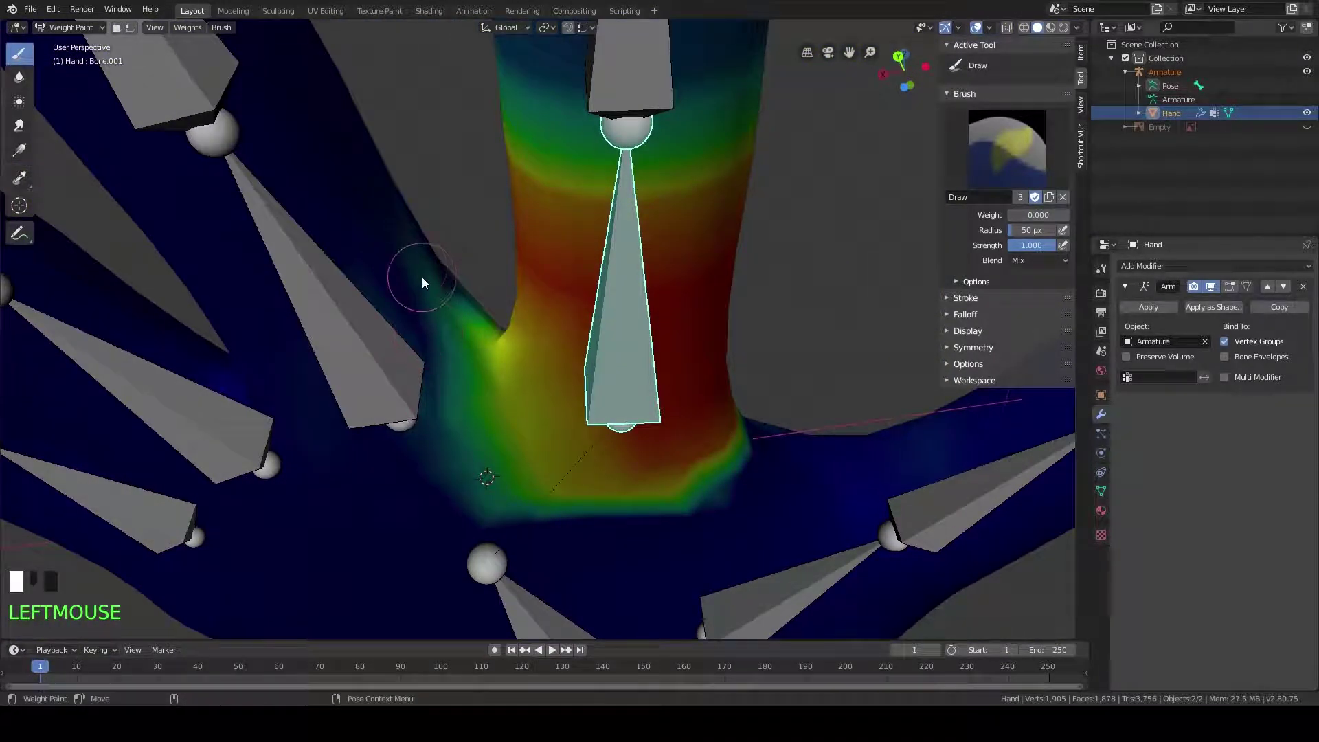
{"action": "scroll", "coordinate": [443, 309], "scroll_direction": "down", "scroll_amount": 3}
{"action": "middle_click_drag", "start_coordinate": [448, 323], "coordinate": [456, 251]}
{"action": "left_click_drag", "start_coordinate": [456, 250], "coordinate": [496, 258]}
{"action": "mouse_move", "coordinate": [489, 302]}
{"action": "left_mouse_down"}
{"action": "mouse_move", "coordinate": [500, 377]}
{"action": "mouse_move", "coordinate": [510, 331]}
{"action": "left_mouse_up"}
Clear the index base bone's weight with repeated dabs in the webbing between the index and middle fingers
{"action": "mouse_move", "coordinate": [510, 331]}
{"action": "middle_mouse_down"}
{"action": "mouse_move", "coordinate": [414, 370]}
{"action": "mouse_move", "coordinate": [596, 389]}
{"action": "mouse_move", "coordinate": [550, 332]}
{"action": "middle_mouse_up"}
{"action": "left_click", "coordinate": [485, 333]}
{"action": "left_click", "coordinate": [481, 336]}
{"action": "left_click", "coordinate": [484, 337]}
{"action": "left_click", "coordinate": [491, 336]}
{"action": "left_click", "coordinate": [481, 322]}
{"action": "left_click", "coordinate": [492, 337]}
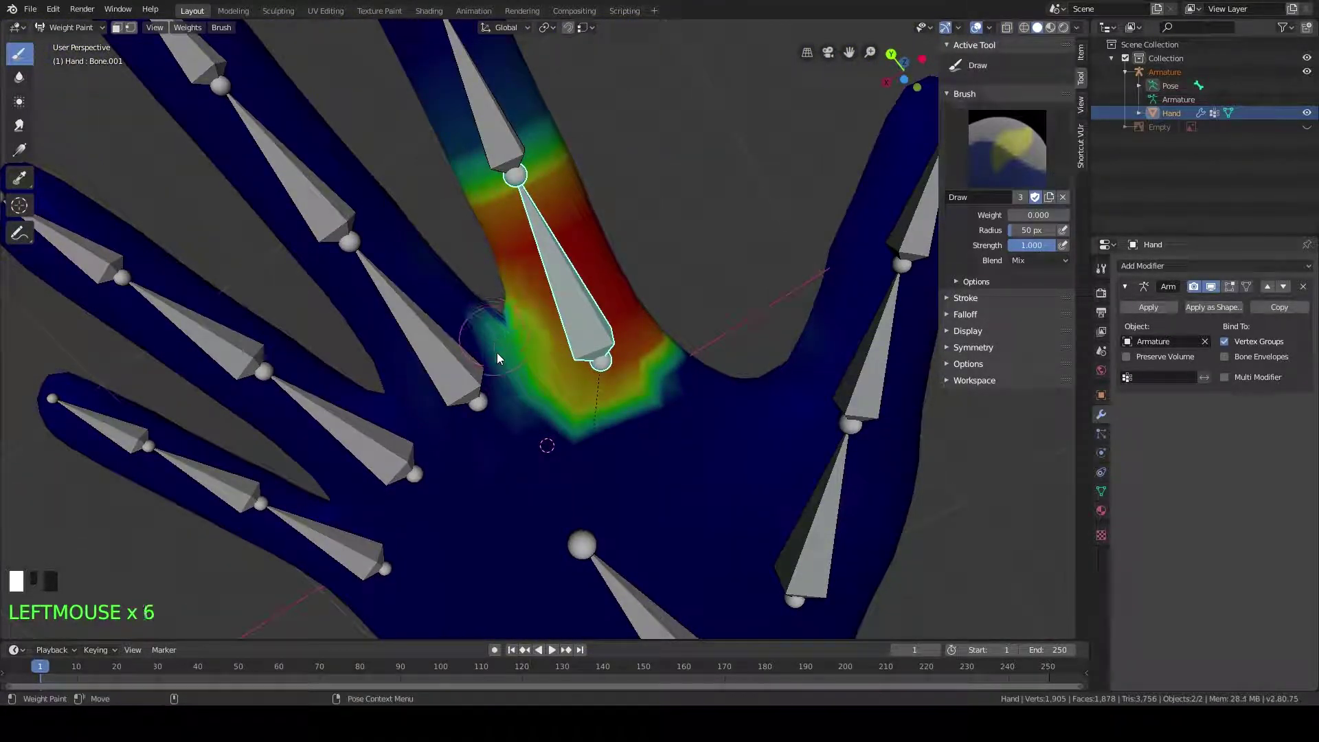
{"action": "left_click", "coordinate": [488, 337]}
{"action": "left_click", "coordinate": [498, 342]}
{"action": "left_click", "coordinate": [497, 345]}
{"action": "left_click", "coordinate": [497, 345]}
Tighten the lower boundary of the index base bone's weight around its joint on the hand's underside
{"action": "middle_click_drag", "start_coordinate": [564, 484], "coordinate": [549, 375]}
{"action": "left_click", "coordinate": [537, 378]}
{"action": "left_click", "coordinate": [575, 385]}
{"action": "left_click", "coordinate": [638, 345]}
{"action": "left_click", "coordinate": [562, 369]}
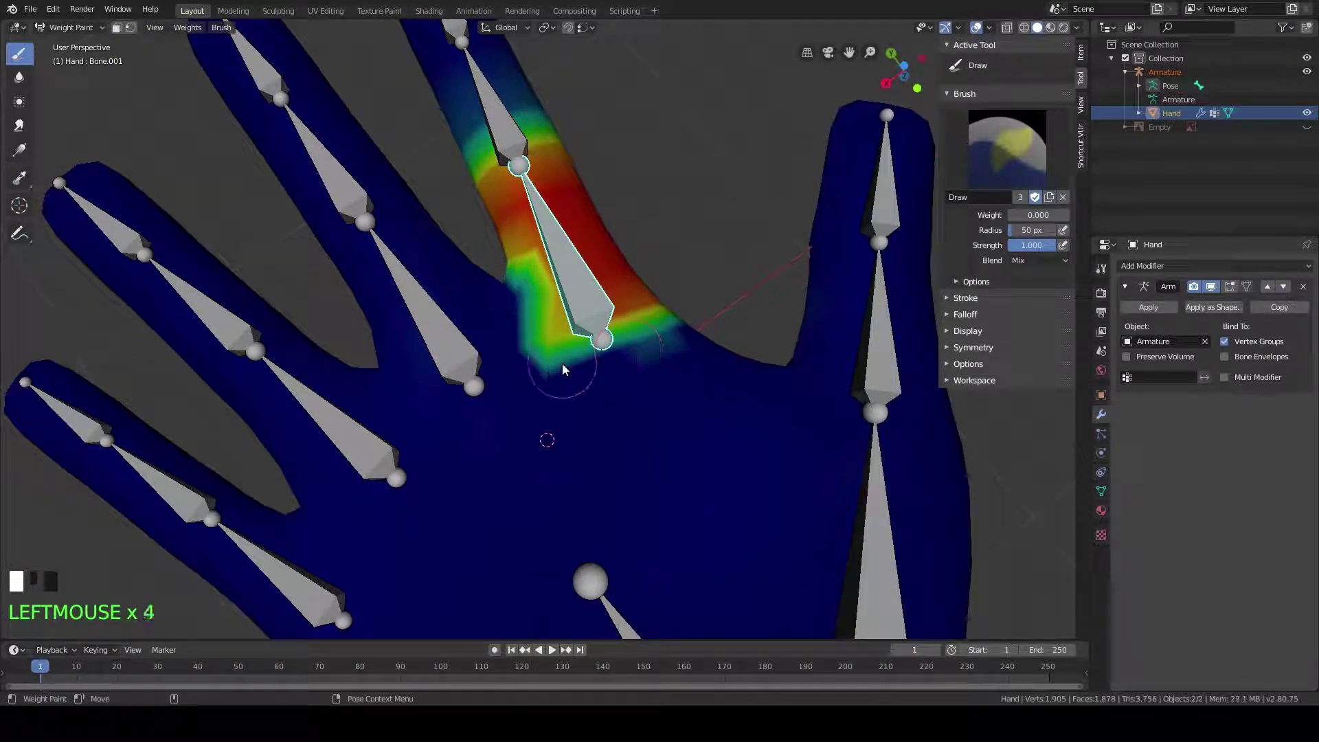
{"action": "left_click", "coordinate": [530, 346]}
{"action": "middle_click_drag", "start_coordinate": [661, 333], "coordinate": [555, 421]}
{"action": "left_click", "coordinate": [660, 403]}
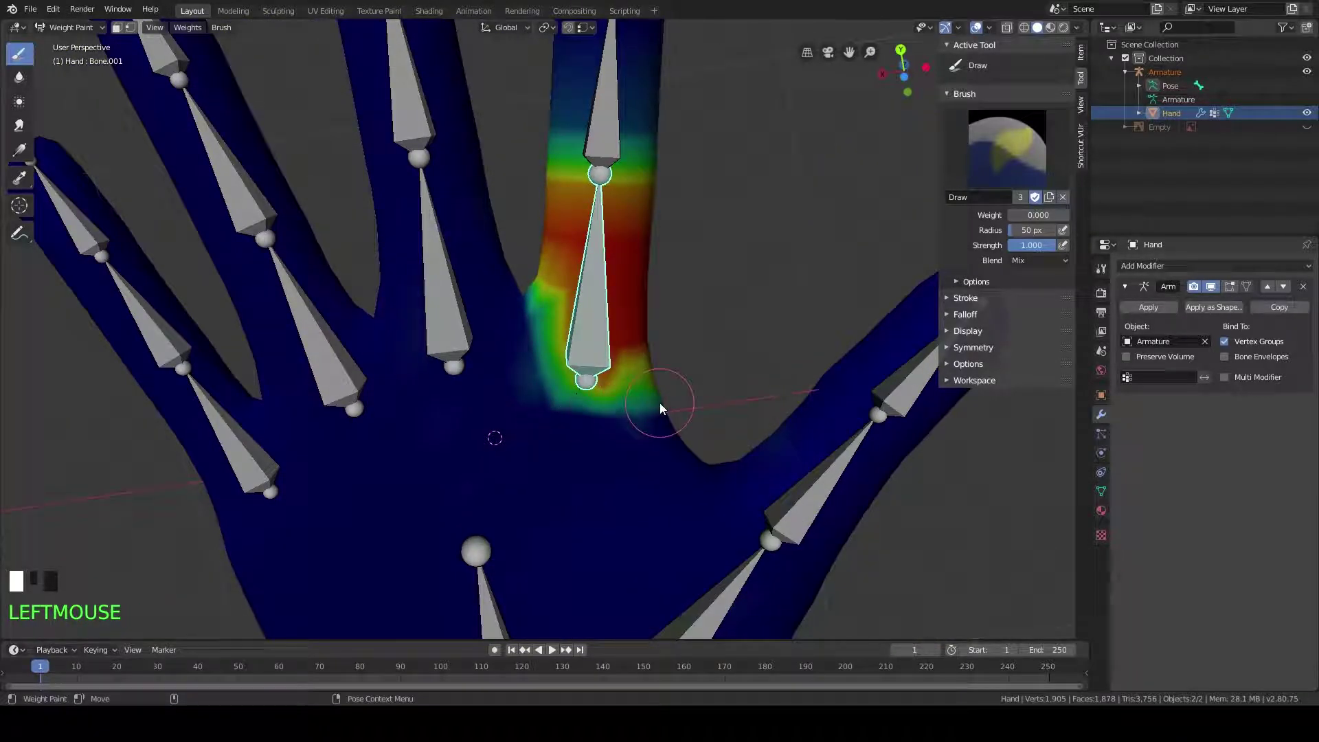
{"action": "left_click", "coordinate": [597, 402]}
{"action": "left_click", "coordinate": [557, 402]}
{"action": "left_click", "coordinate": [547, 385]}
{"action": "left_click", "coordinate": [619, 402]}
Erase stray weight along the thumb-side edge just behind the index finger's base joint
{"action": "middle_click_drag", "start_coordinate": [764, 354], "coordinate": [739, 281]}
{"action": "left_click", "coordinate": [661, 275]}
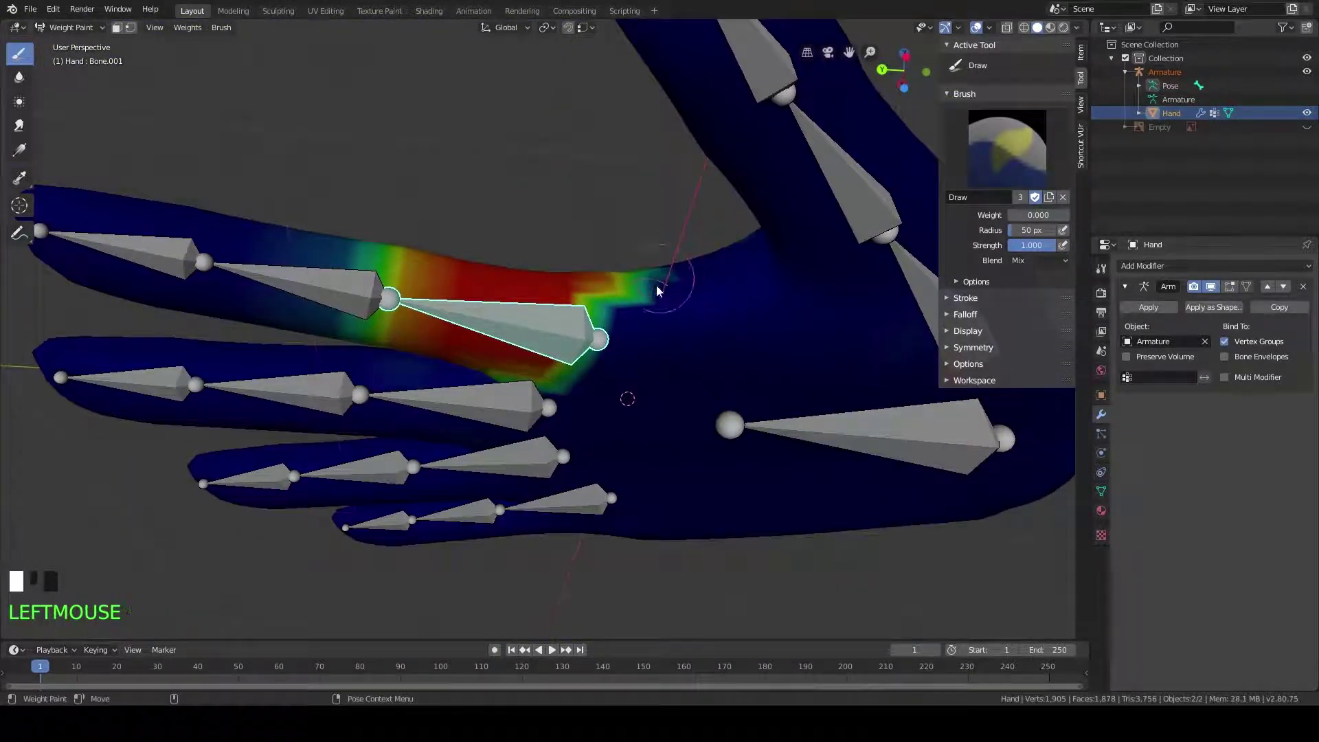
{"action": "mouse_move", "coordinate": [659, 279]}
{"action": "middle_mouse_down"}
{"action": "mouse_move", "coordinate": [673, 319]}
{"action": "mouse_move", "coordinate": [641, 392]}
{"action": "middle_mouse_up"}
{"action": "left_click", "coordinate": [640, 392]}
{"action": "left_click_drag", "start_coordinate": [640, 393], "coordinate": [631, 381]}
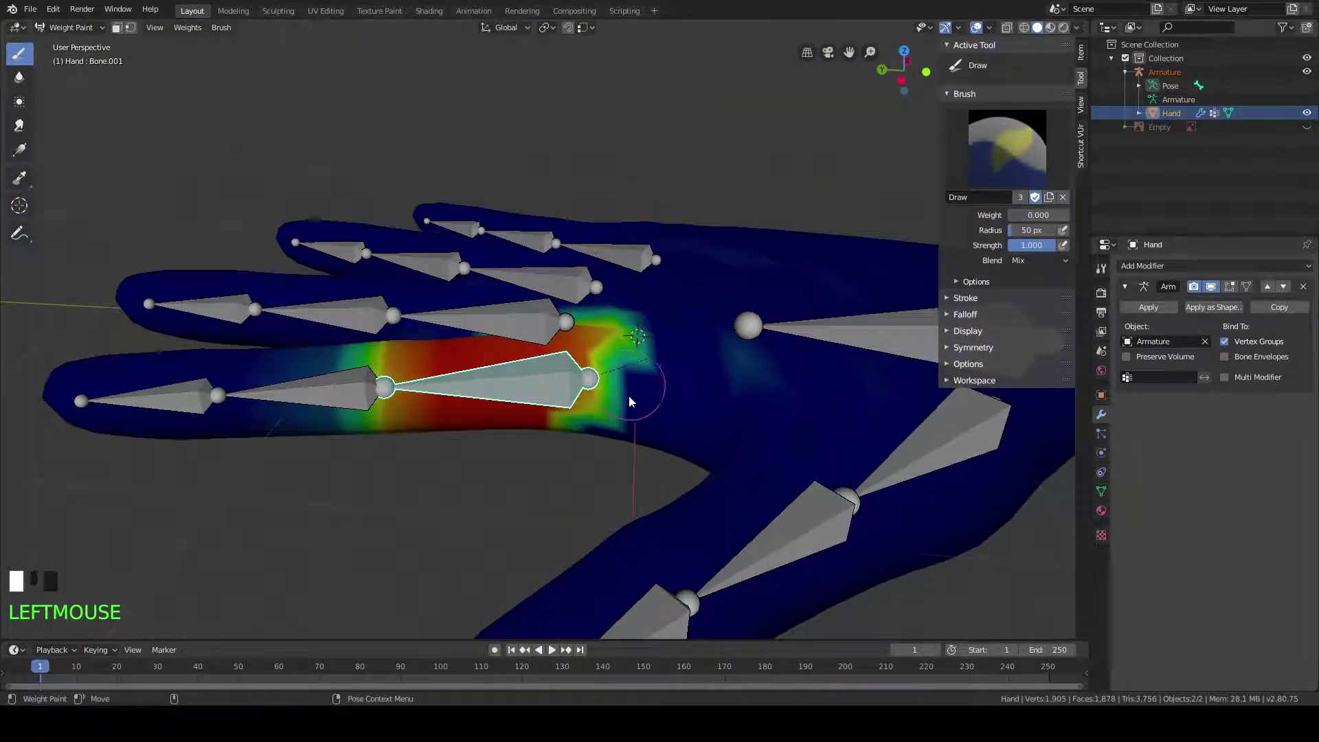
Clear the index base bone's weight from the upper palm region and the middle finger's base near the webbing
{"action": "scroll", "coordinate": [671, 343], "scroll_direction": "down", "scroll_amount": 2}
{"action": "middle_click_drag", "start_coordinate": [671, 343], "coordinate": [661, 421]}
{"action": "scroll", "coordinate": [662, 420], "scroll_direction": "up", "scroll_amount": 1}
{"action": "left_click", "coordinate": [677, 438]}
{"action": "mouse_move", "coordinate": [677, 439]}
{"action": "left_mouse_down"}
{"action": "mouse_move", "coordinate": [797, 392]}
{"action": "mouse_move", "coordinate": [727, 305]}
{"action": "mouse_move", "coordinate": [712, 235]}
{"action": "mouse_move", "coordinate": [603, 204]}
{"action": "left_mouse_up"}
{"action": "left_click", "coordinate": [519, 297]}
{"action": "left_click", "coordinate": [516, 302]}
{"action": "left_click", "coordinate": [523, 302]}
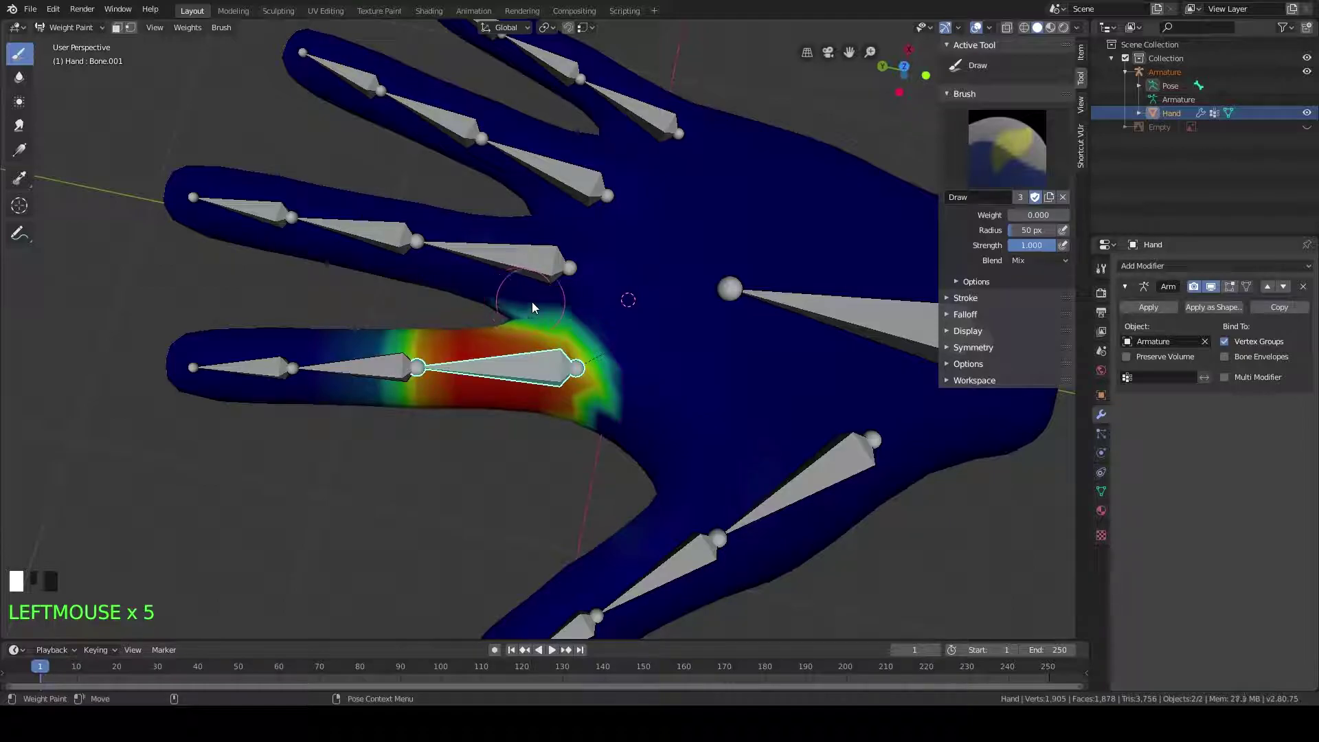
Pull the weight boundary on the hand's upper side back to the index base bone's joint
{"action": "left_click", "coordinate": [607, 369]}
{"action": "left_click", "coordinate": [631, 349]}
{"action": "left_click", "coordinate": [606, 411]}
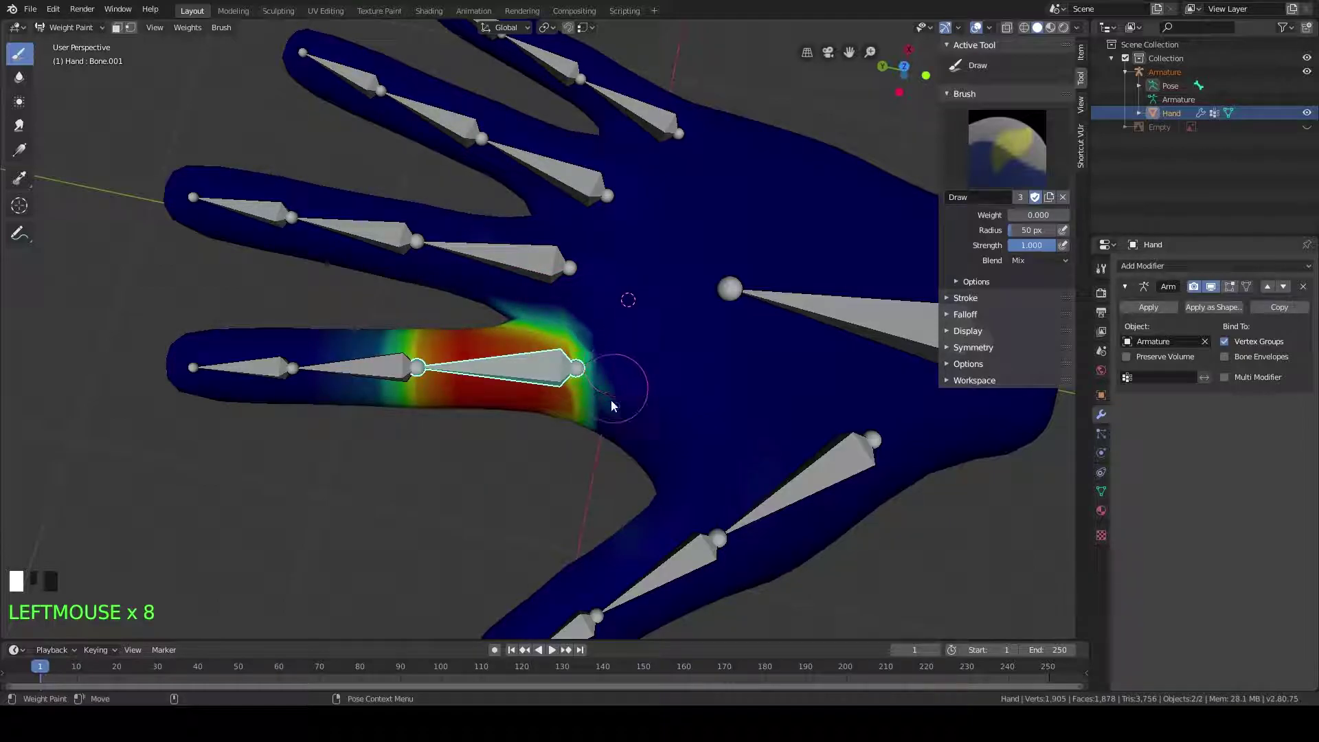
{"action": "left_click", "coordinate": [595, 320]}
{"action": "left_click", "coordinate": [550, 302]}
{"action": "left_click", "coordinate": [603, 431]}
Trim the protruding weight patch below the index base joint on the finger's thumb-facing side
{"action": "mouse_move", "coordinate": [601, 419]}
{"action": "middle_mouse_down"}
{"action": "mouse_move", "coordinate": [617, 282]}
{"action": "mouse_move", "coordinate": [650, 361]}
{"action": "middle_mouse_up"}
{"action": "scroll", "coordinate": [621, 270], "scroll_direction": "up", "scroll_amount": 2}
{"action": "left_click", "coordinate": [686, 391]}
{"action": "left_click", "coordinate": [671, 427]}
{"action": "left_click", "coordinate": [671, 409]}
{"action": "left_click", "coordinate": [653, 408]}
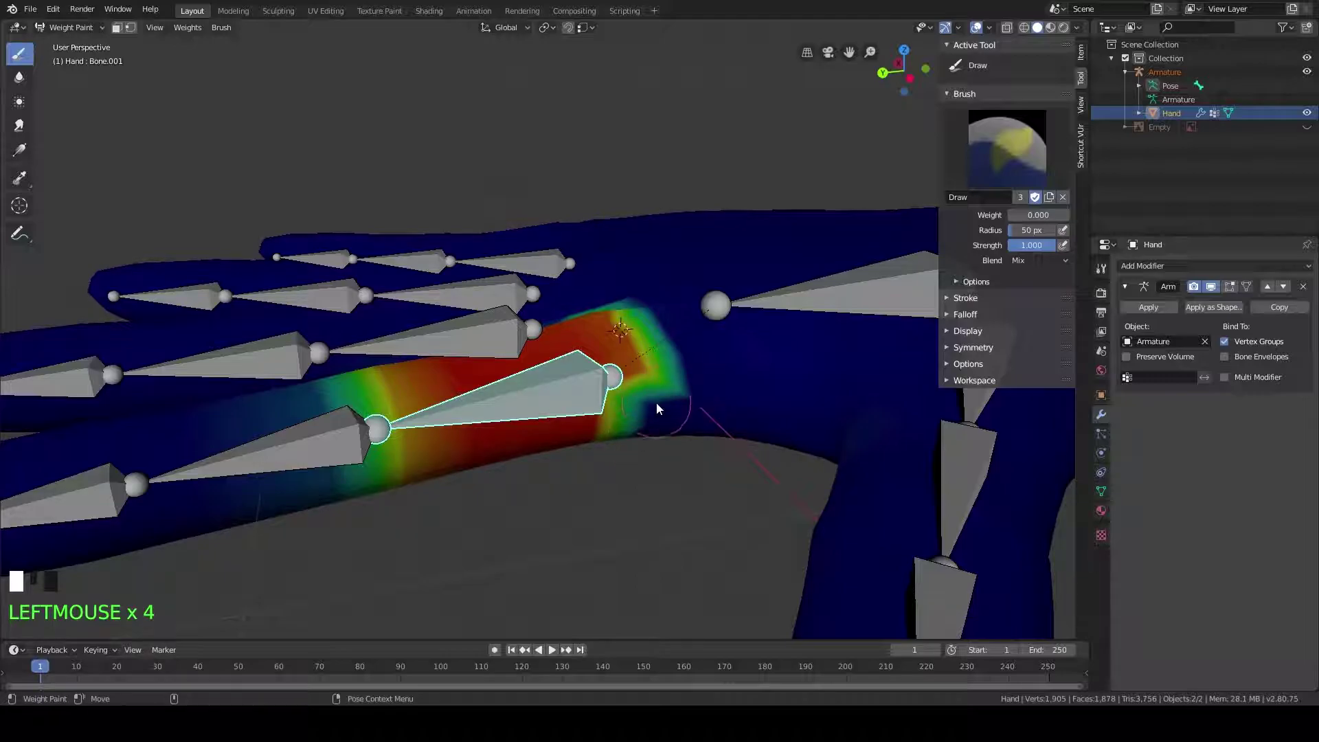
{"action": "middle_click_drag", "start_coordinate": [704, 354], "coordinate": [654, 411]}
{"action": "left_click", "coordinate": [626, 432]}
{"action": "left_click", "coordinate": [611, 435]}
{"action": "left_click", "coordinate": [624, 412]}
{"action": "left_click", "coordinate": [618, 448]}
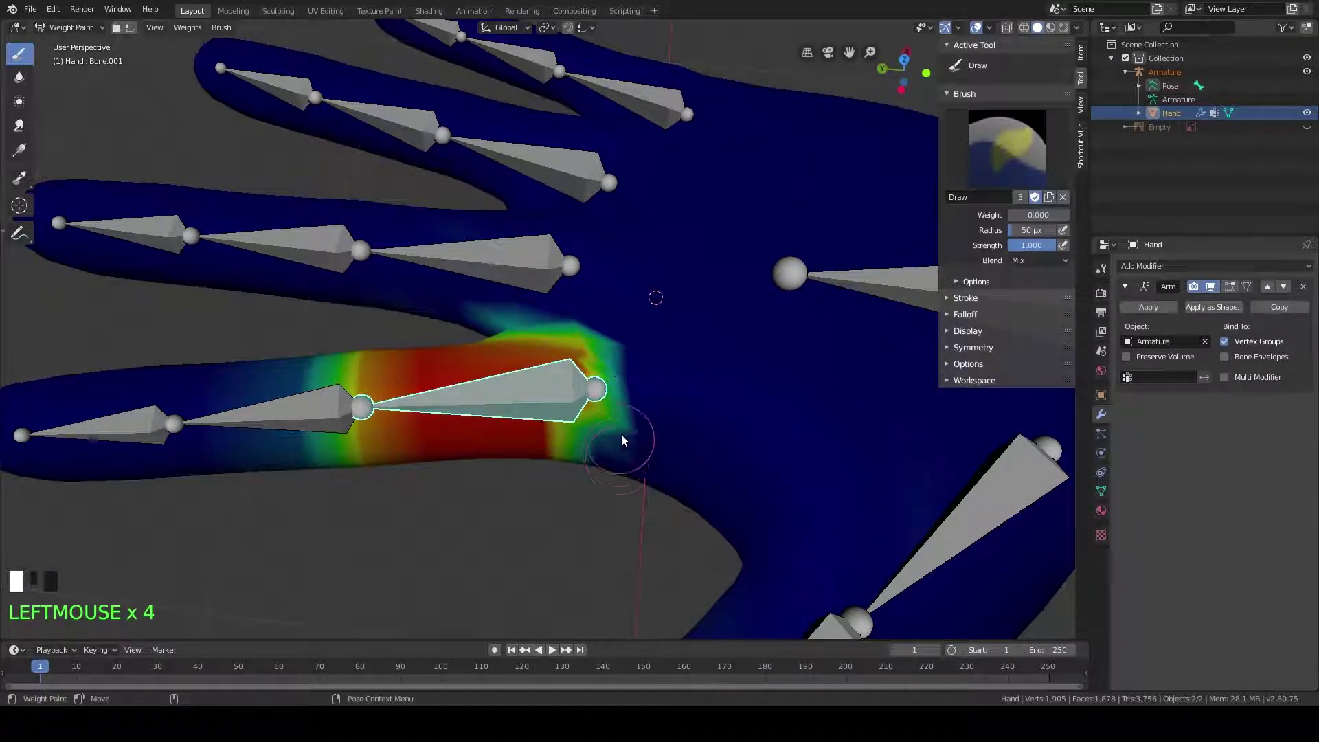
Even out the weight boundary around the index base joint with further zero-weight dabs, then check it from the side
{"action": "scroll", "coordinate": [623, 390], "scroll_direction": "down", "scroll_amount": 3}
{"action": "middle_click_drag", "start_coordinate": [624, 390], "coordinate": [627, 416]}
{"action": "left_click", "coordinate": [595, 393]}
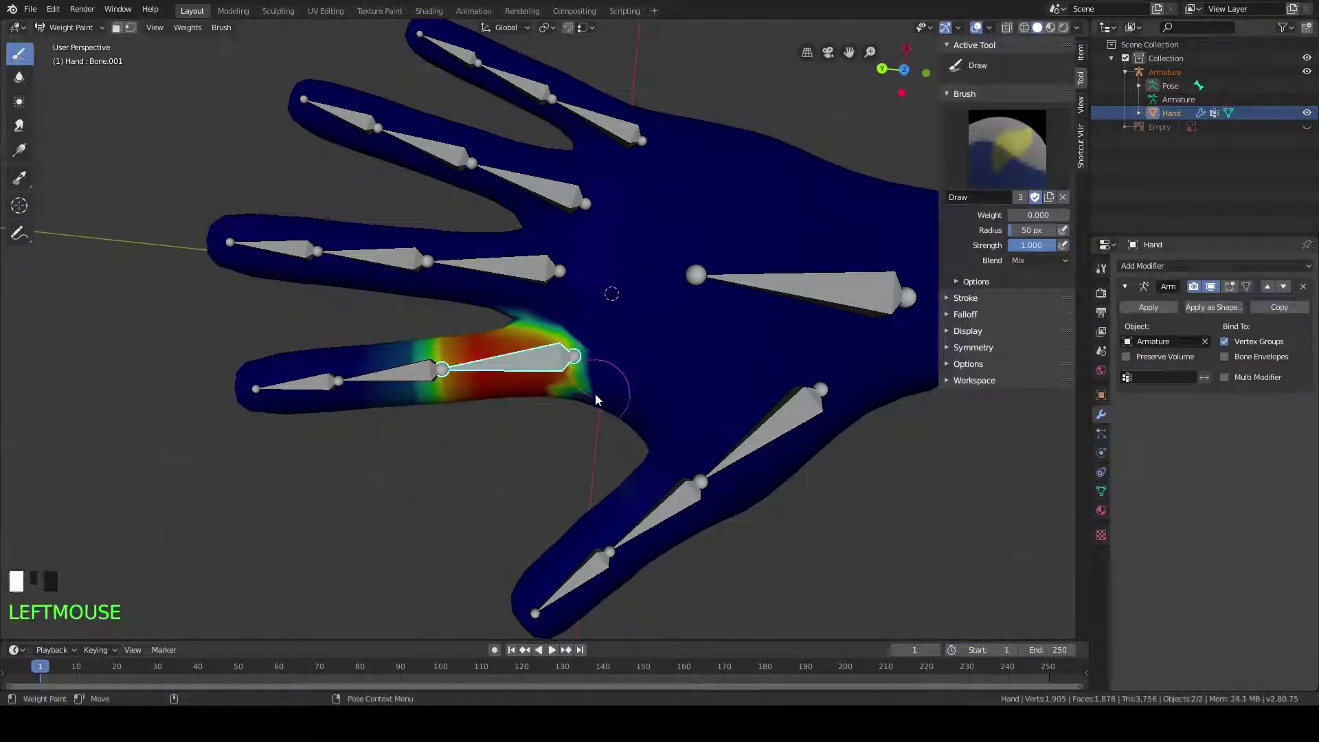
{"action": "left_click", "coordinate": [593, 376]}
{"action": "left_click", "coordinate": [588, 393]}
{"action": "left_click", "coordinate": [592, 369]}
{"action": "left_click", "coordinate": [580, 389]}
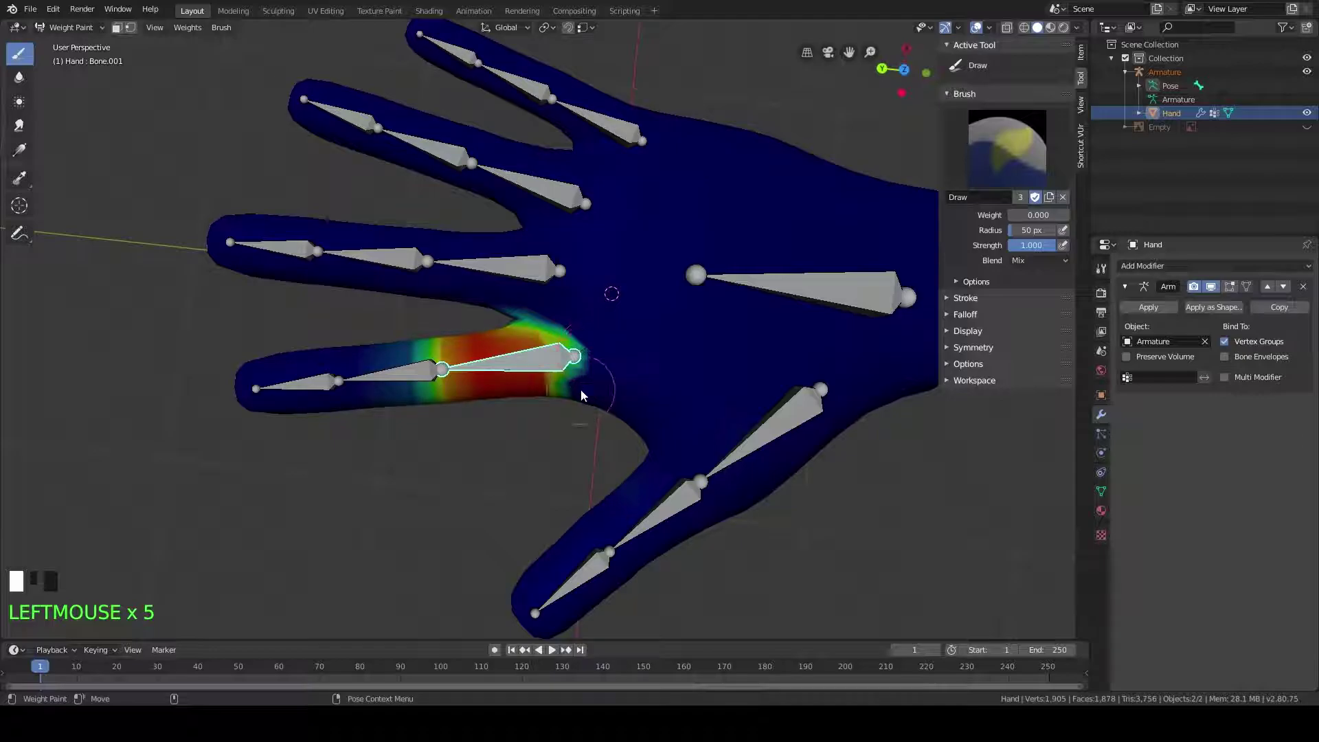
{"action": "scroll", "coordinate": [584, 436], "scroll_direction": "up", "scroll_amount": 4}
{"action": "mouse_move", "coordinate": [584, 435]}
{"action": "middle_mouse_down"}
{"action": "mouse_move", "coordinate": [606, 314]}
{"action": "mouse_move", "coordinate": [680, 348]}
{"action": "mouse_move", "coordinate": [692, 280]}
{"action": "mouse_move", "coordinate": [786, 344]}
{"action": "mouse_move", "coordinate": [855, 455]}
{"action": "mouse_move", "coordinate": [740, 515]}
{"action": "mouse_move", "coordinate": [675, 483]}
{"action": "mouse_move", "coordinate": [659, 459]}
{"action": "middle_mouse_up"}
Leave Weight Paint mode, select the armature and put it into Pose Mode
{"action": "left_click", "coordinate": [84, 24]}
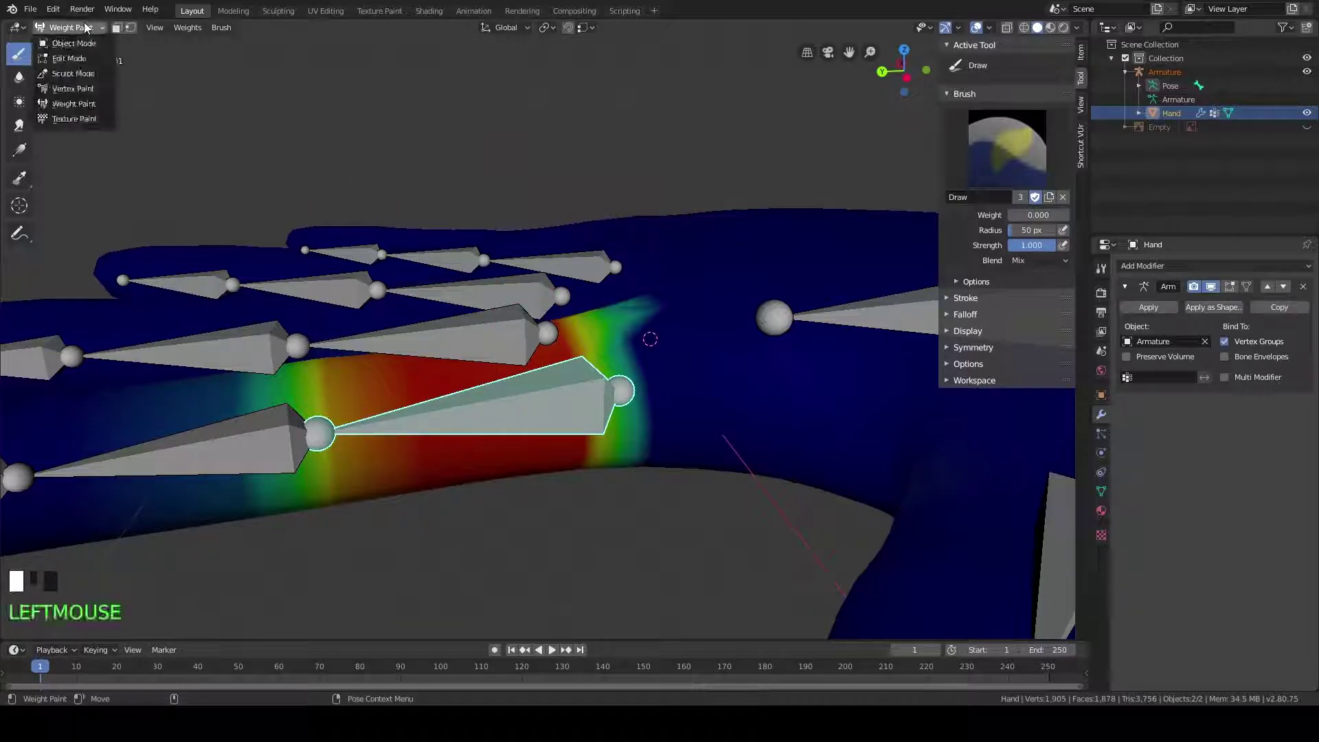
{"action": "left_click", "coordinate": [88, 43]}
{"action": "middle_click_drag", "start_coordinate": [550, 271], "coordinate": [387, 225]}
{"action": "left_click", "coordinate": [533, 414]}
{"action": "left_click", "coordinate": [77, 27]}
{"action": "left_click", "coordinate": [88, 72]}
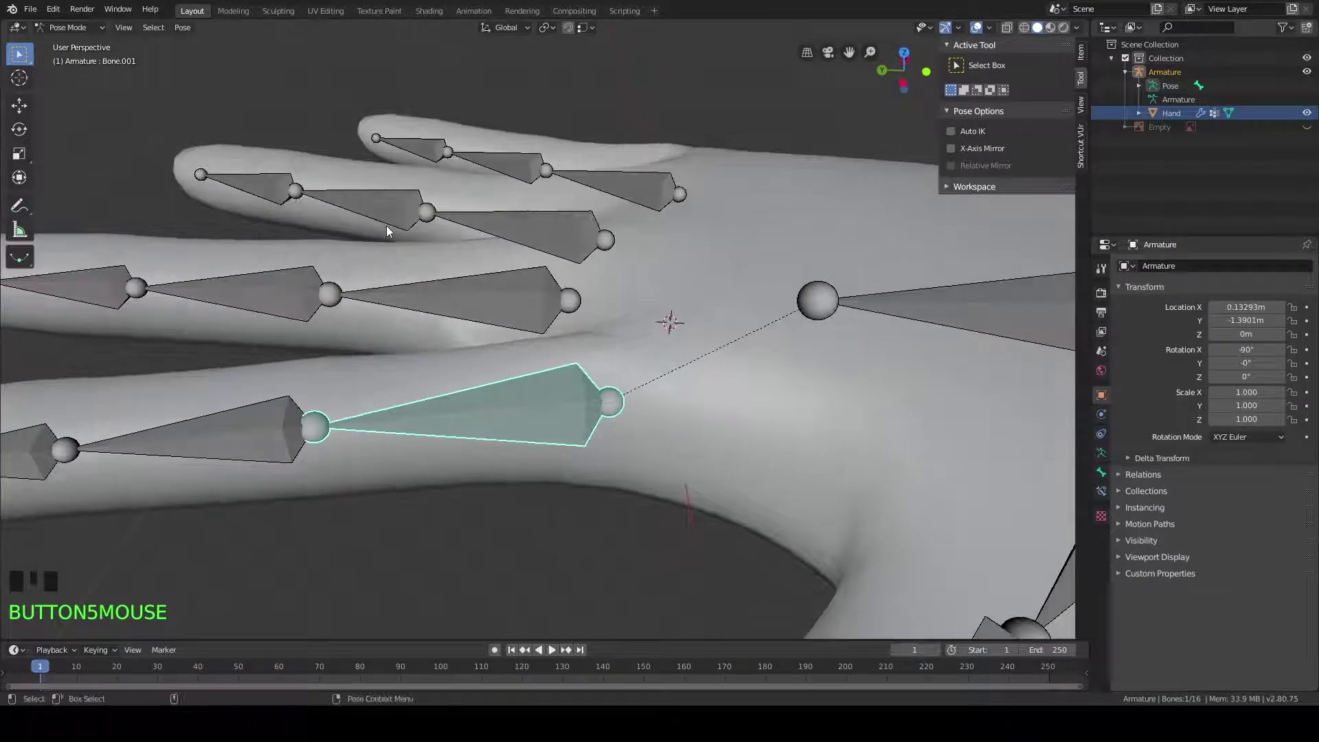
Rotate the index finger's base bone downward about the global X axis and inspect how the mesh deforms at the knuckle
{"action": "scroll", "coordinate": [406, 292], "scroll_direction": "down", "scroll_amount": 2}
{"action": "scroll", "coordinate": [405, 293], "scroll_direction": "up", "scroll_amount": 2}
{"action": "middle_click_drag", "start_coordinate": [406, 293], "coordinate": [459, 123]}
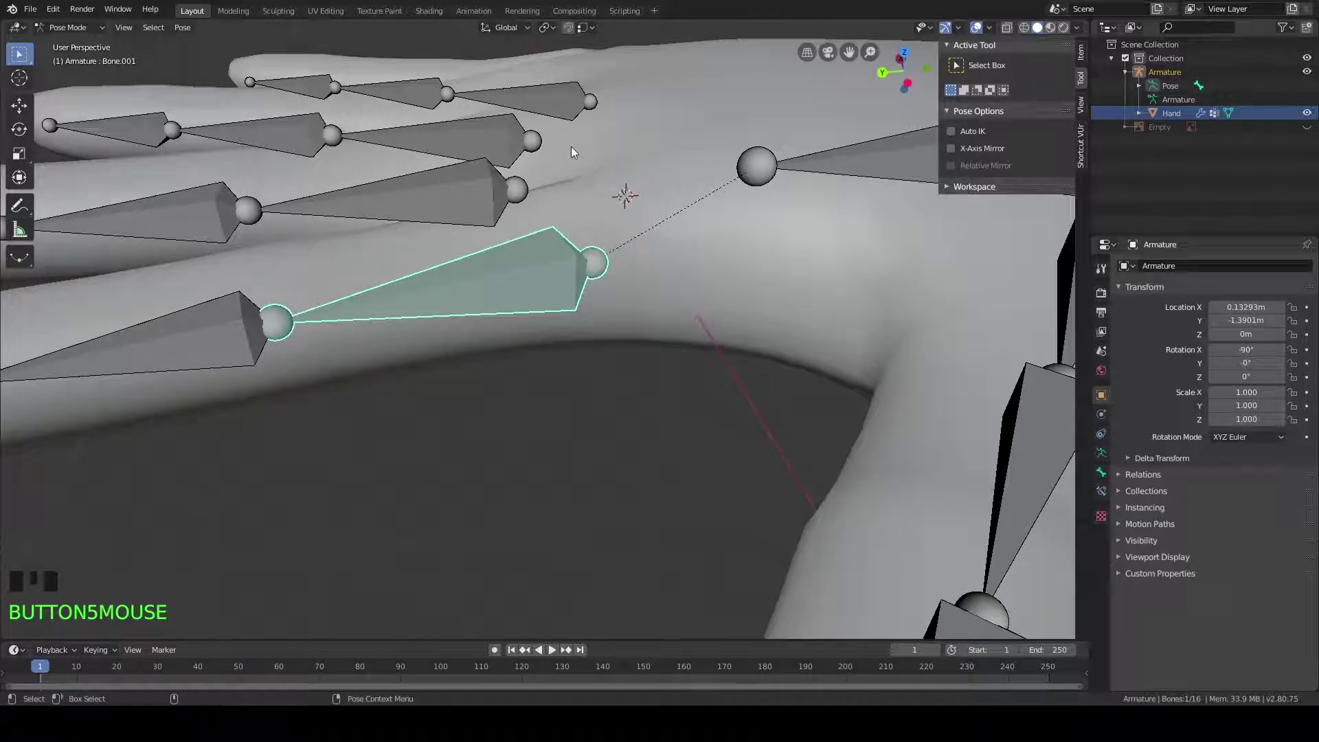
{"action": "key", "text": "r"}
{"action": "key", "text": "z"}
{"action": "key", "text": "x"}
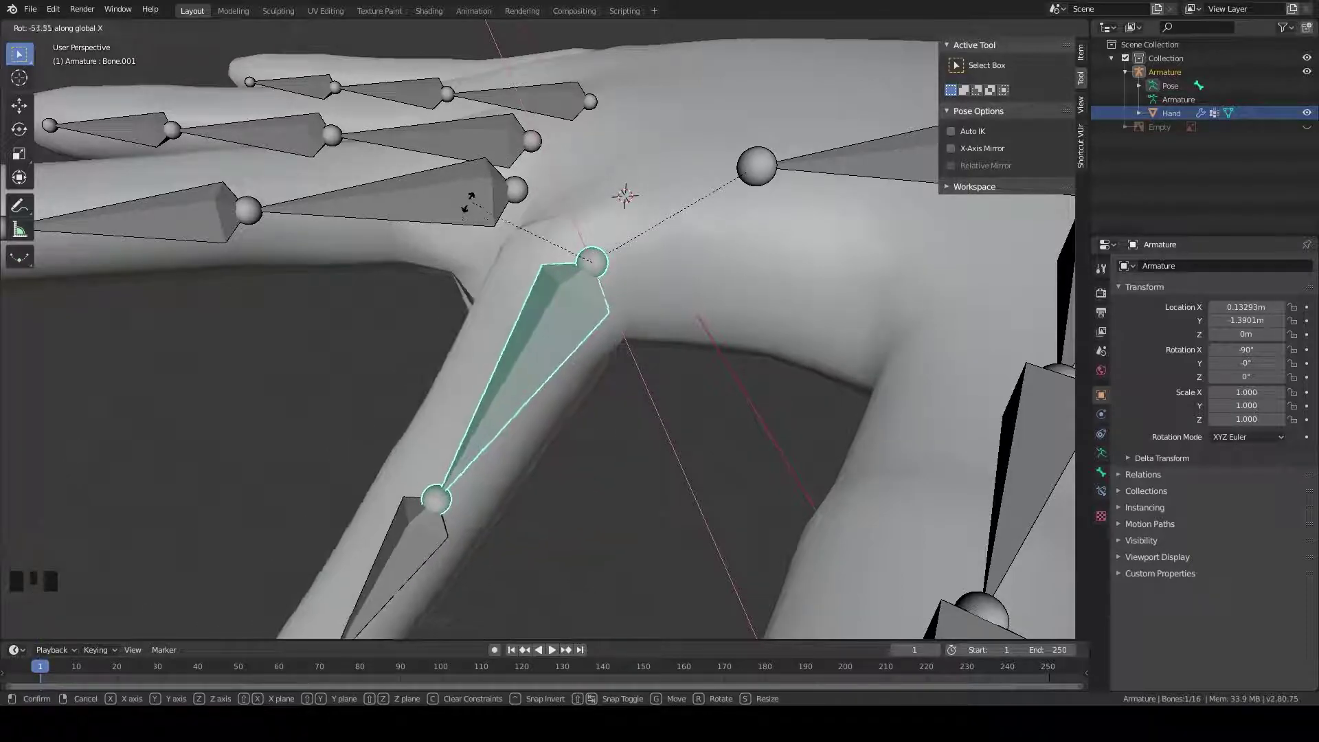
{"action": "left_click", "coordinate": [461, 224]}
{"action": "middle_click_drag", "start_coordinate": [460, 224], "coordinate": [678, 180]}
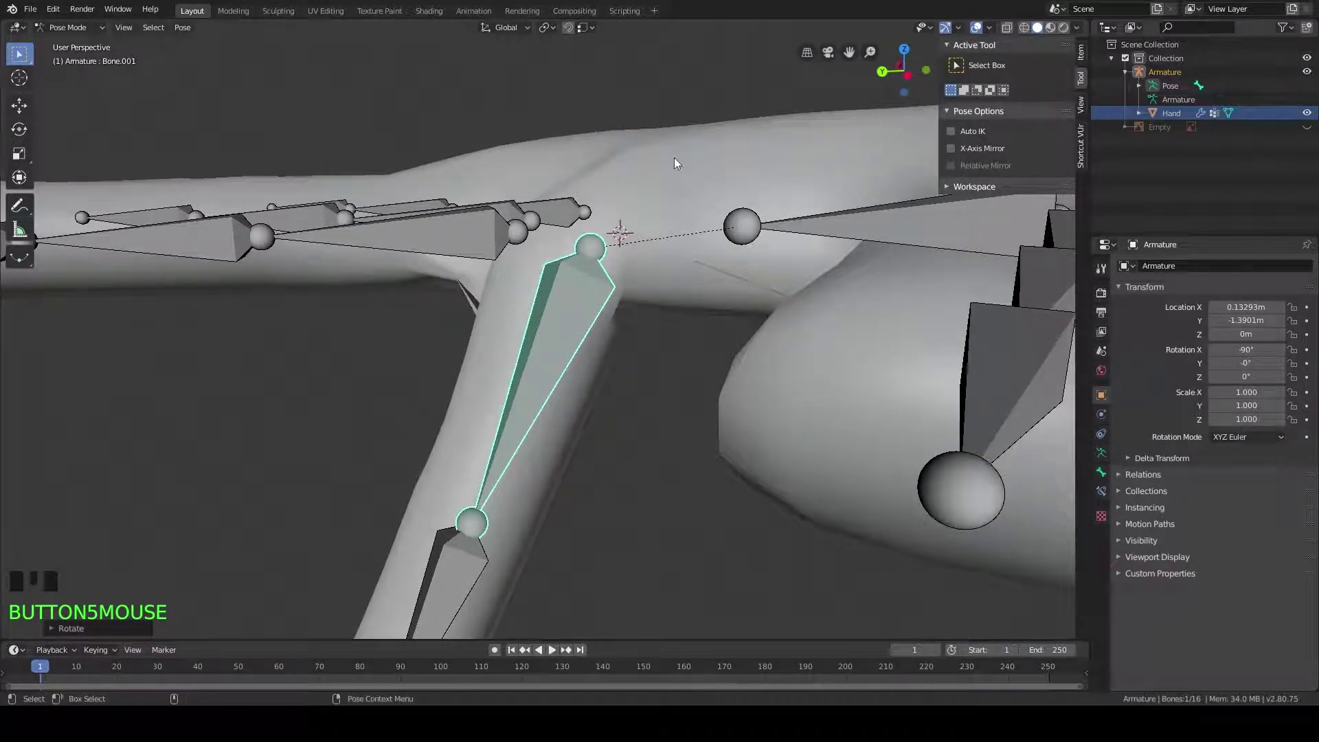
{"action": "middle_click_drag", "start_coordinate": [736, 188], "coordinate": [670, 180]}
{"action": "scroll", "coordinate": [636, 229], "scroll_direction": "up", "scroll_amount": 3}
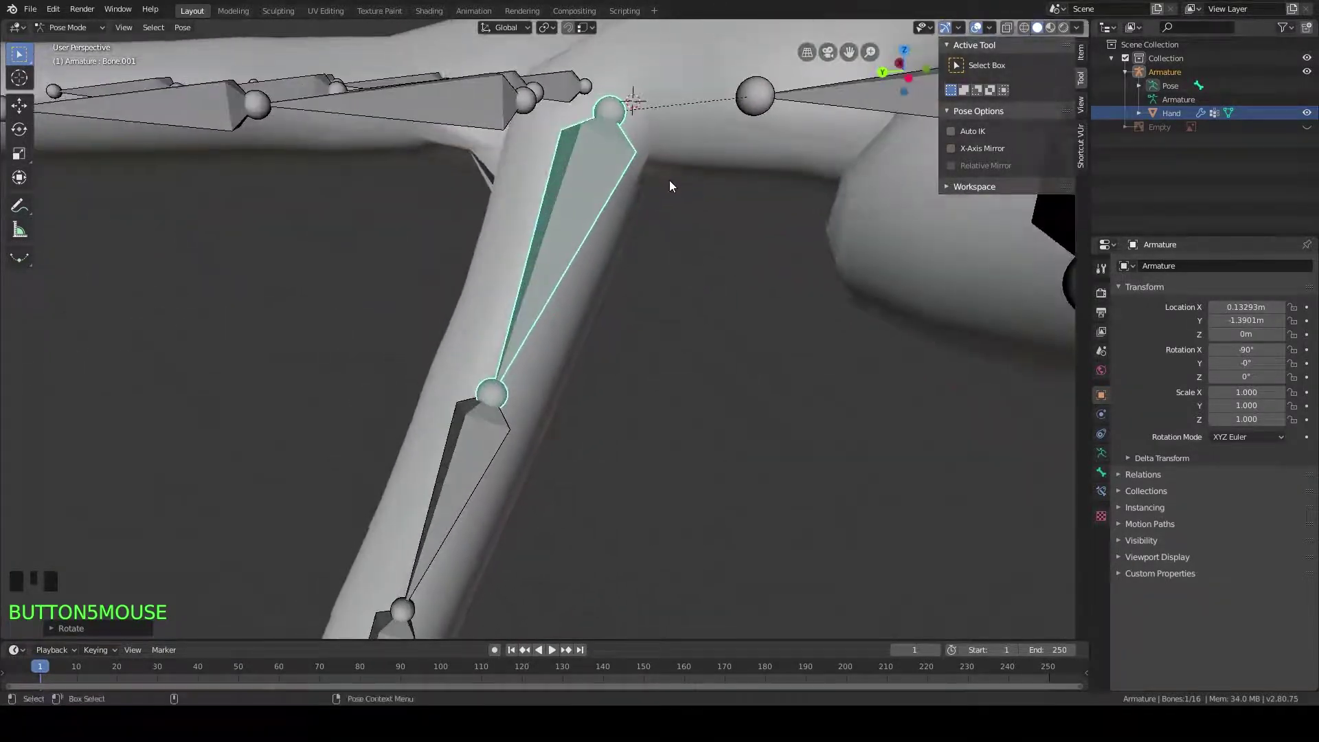
Return to Object Mode, add the hand mesh to the armature selection and switch it to Weight Paint mode
{"action": "left_click", "coordinate": [44, 31]}
{"action": "left_click", "coordinate": [71, 45]}
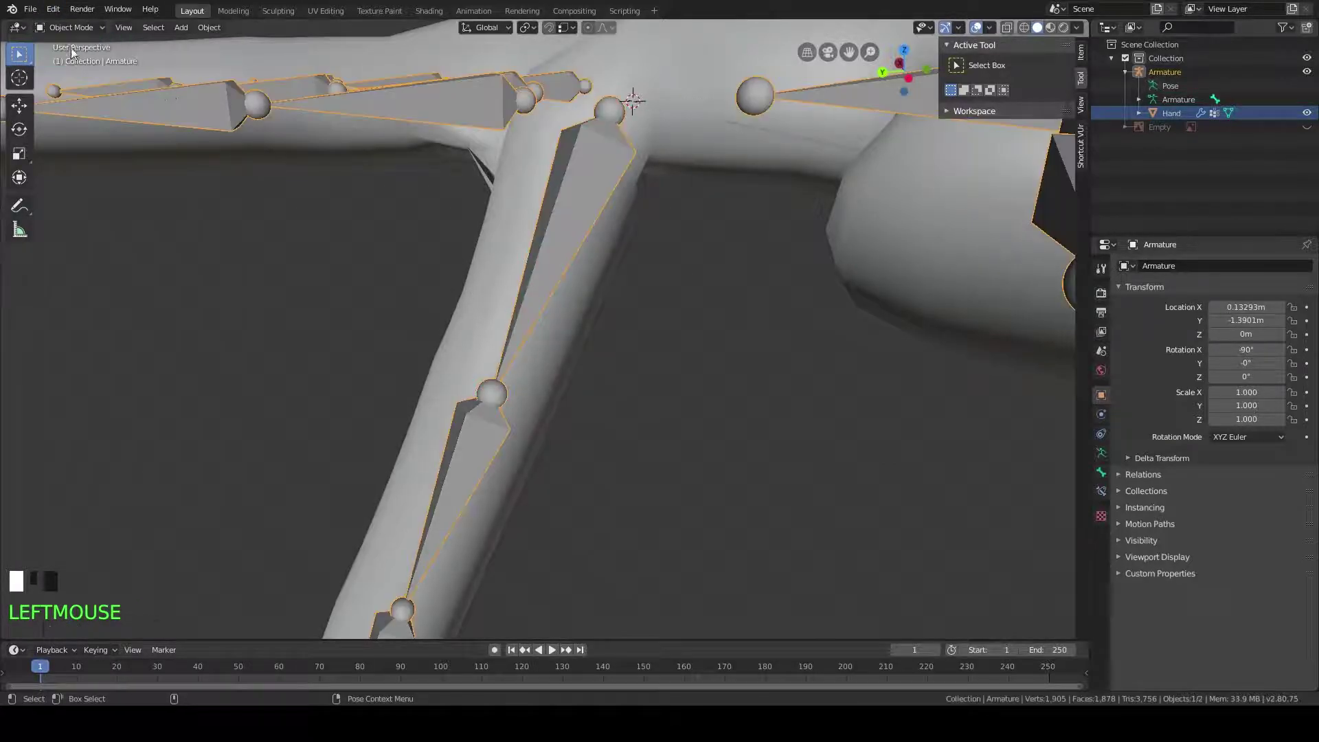
{"action": "scroll", "coordinate": [581, 206], "scroll_direction": "down", "scroll_amount": 4}
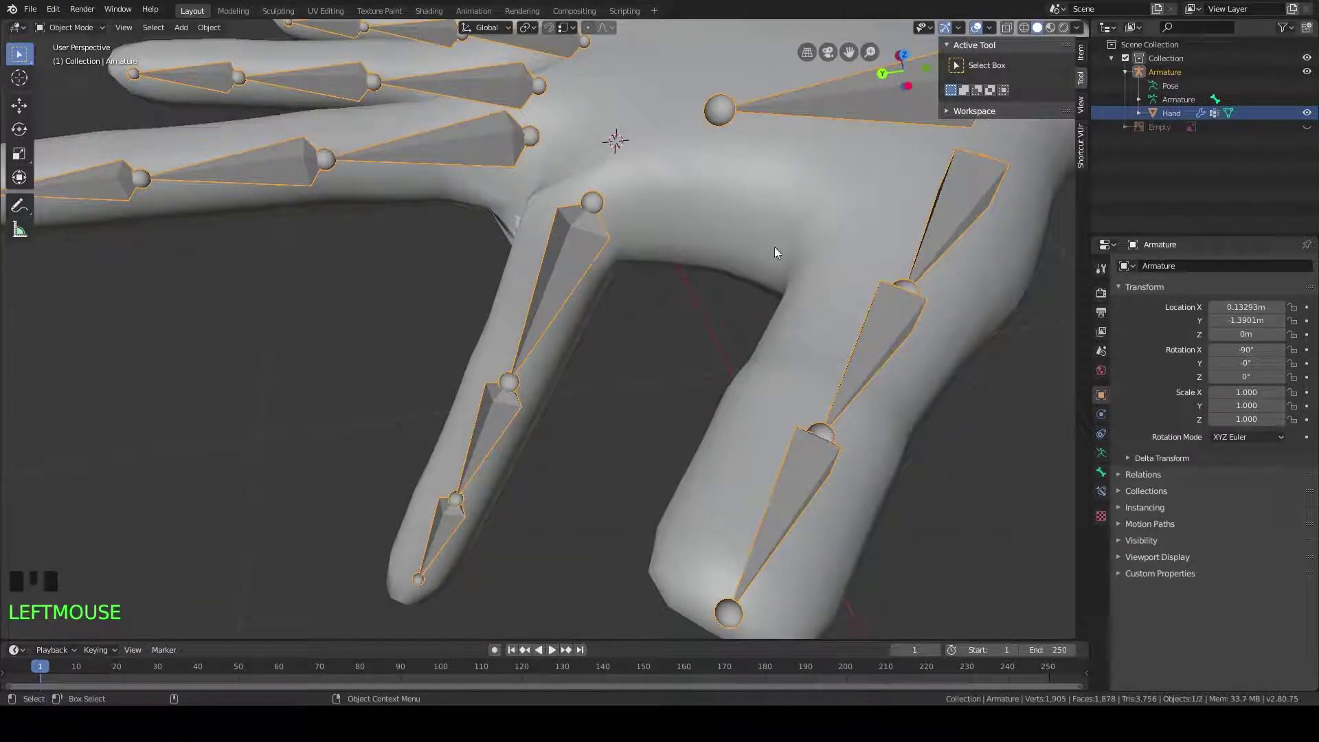
{"action": "left_click", "coordinate": [716, 198], "text": "shift"}
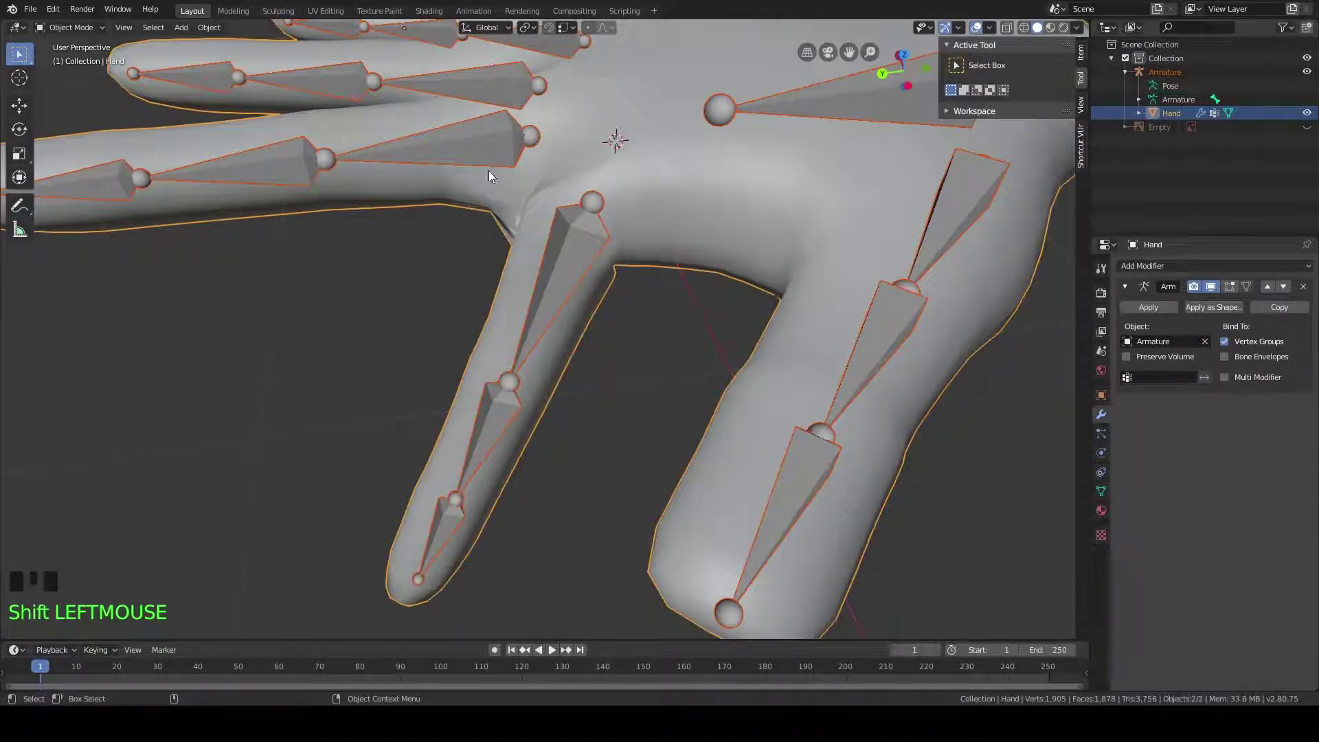
{"action": "left_click", "coordinate": [73, 28]}
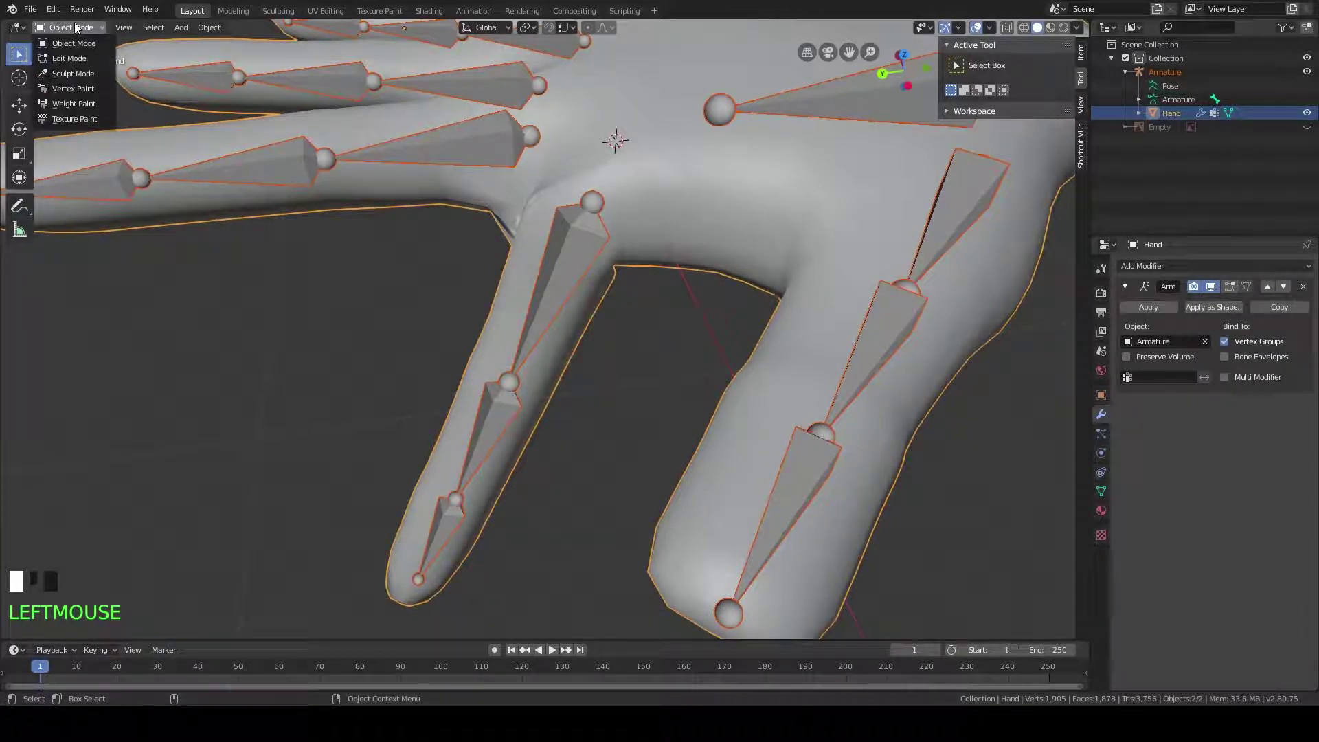
{"action": "left_click", "coordinate": [87, 107]}
Set the brush weight to 1.000 and dab it around the base joint of the index finger's first bone
{"action": "mouse_move", "coordinate": [637, 336]}
{"action": "middle_mouse_down"}
{"action": "mouse_move", "coordinate": [621, 265]}
{"action": "mouse_move", "coordinate": [707, 333]}
{"action": "mouse_move", "coordinate": [632, 320]}
{"action": "middle_mouse_up"}
{"action": "scroll", "coordinate": [627, 302], "scroll_direction": "up", "scroll_amount": 2}
{"action": "mouse_move", "coordinate": [587, 212]}
{"action": "middle_mouse_down", "text": "shift"}
{"action": "mouse_move", "coordinate": [554, 284]}
{"action": "mouse_move", "coordinate": [560, 213]}
{"action": "mouse_move", "coordinate": [461, 75]}
{"action": "mouse_move", "coordinate": [385, 93]}
{"action": "mouse_move", "coordinate": [346, 177]}
{"action": "mouse_move", "coordinate": [476, 246]}
{"action": "mouse_move", "coordinate": [646, 269]}
{"action": "mouse_move", "coordinate": [546, 199]}
{"action": "mouse_move", "coordinate": [525, 168]}
{"action": "mouse_move", "coordinate": [419, 233]}
{"action": "mouse_move", "coordinate": [391, 199]}
{"action": "mouse_move", "coordinate": [421, 245]}
{"action": "mouse_move", "coordinate": [566, 286]}
{"action": "mouse_move", "coordinate": [516, 245]}
{"action": "mouse_move", "coordinate": [550, 172]}
{"action": "mouse_move", "coordinate": [459, 104]}
{"action": "mouse_move", "coordinate": [336, 160]}
{"action": "mouse_move", "coordinate": [405, 268]}
{"action": "mouse_move", "coordinate": [377, 147]}
{"action": "middle_mouse_up", "text": "shift"}
{"action": "scroll", "coordinate": [549, 286], "scroll_direction": "down", "scroll_amount": 2}
{"action": "scroll", "coordinate": [546, 200], "scroll_direction": "up", "scroll_amount": 2}
{"action": "scroll", "coordinate": [423, 249], "scroll_direction": "down", "scroll_amount": 3}
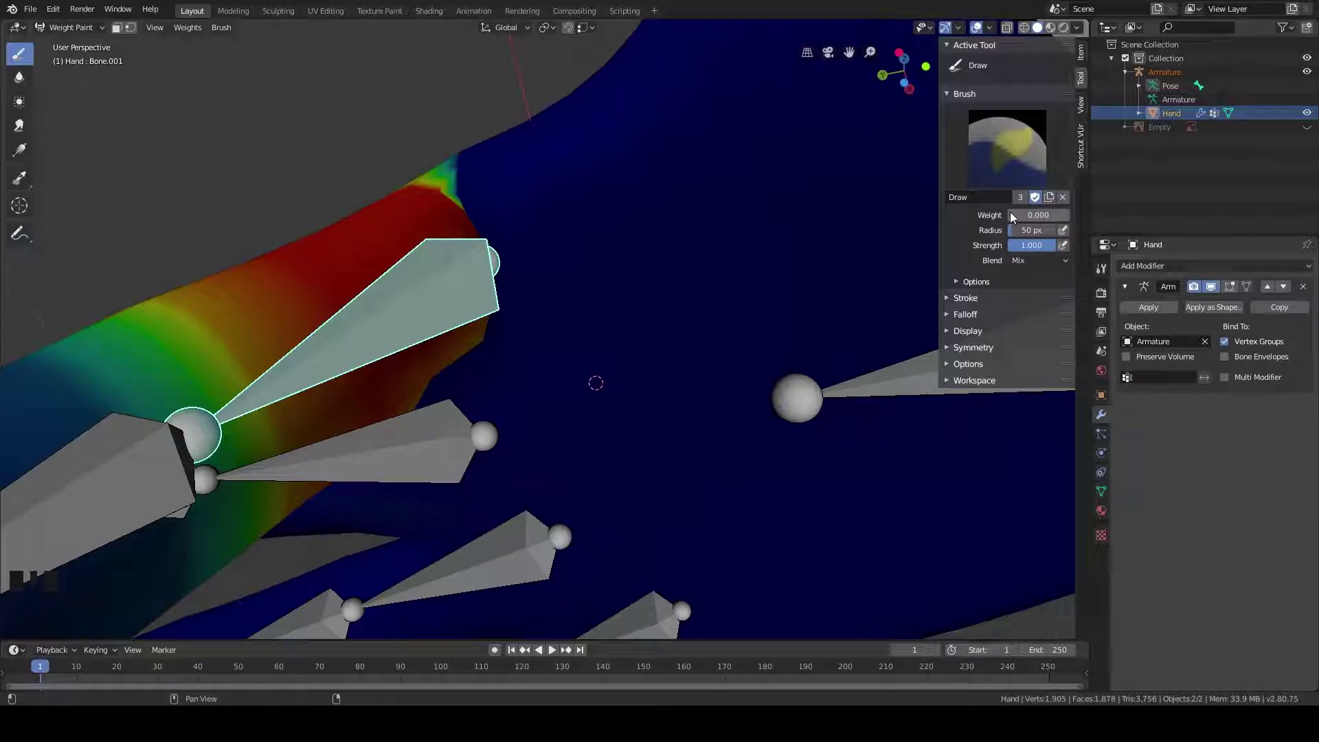
{"action": "left_click_drag", "start_coordinate": [1017, 216], "coordinate": [1070, 216]}
{"action": "middle_click_drag", "start_coordinate": [483, 196], "coordinate": [493, 225]}
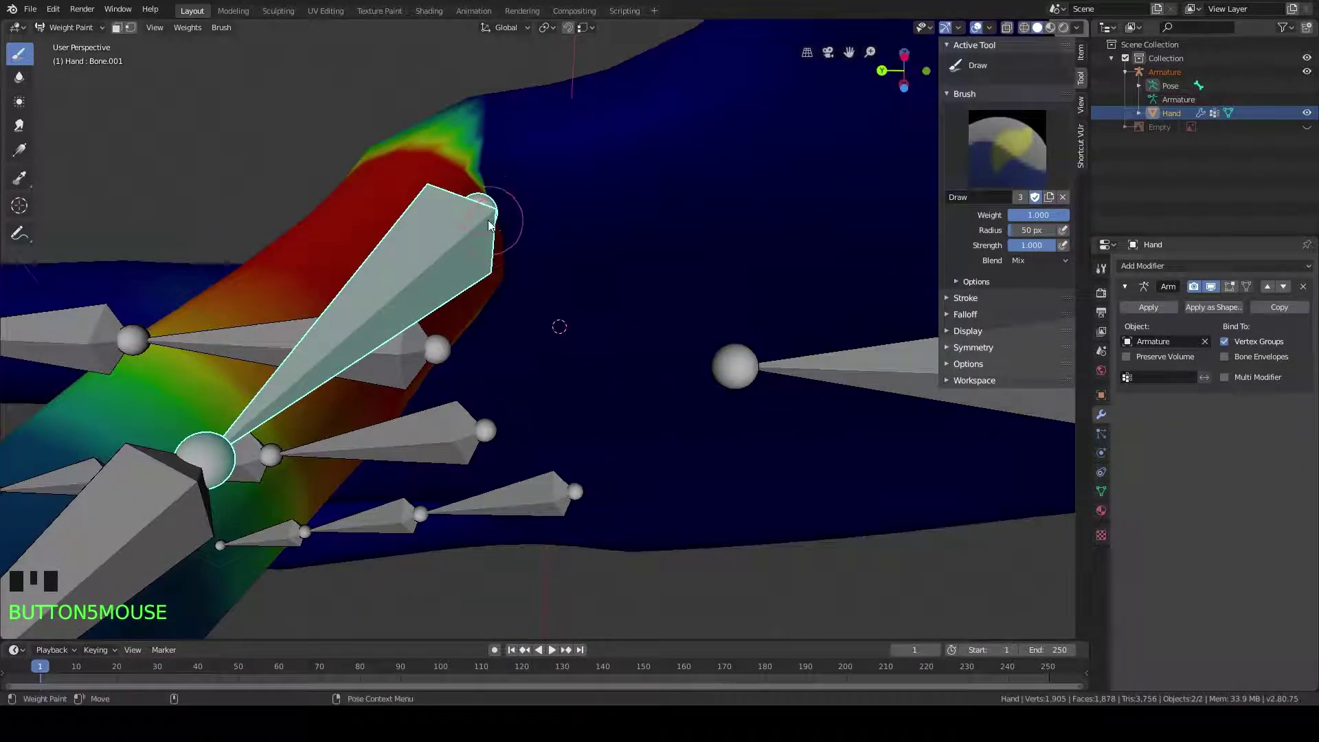
{"action": "left_click", "coordinate": [490, 194]}
{"action": "left_click", "coordinate": [513, 221]}
{"action": "middle_click_drag", "start_coordinate": [552, 265], "coordinate": [523, 174]}
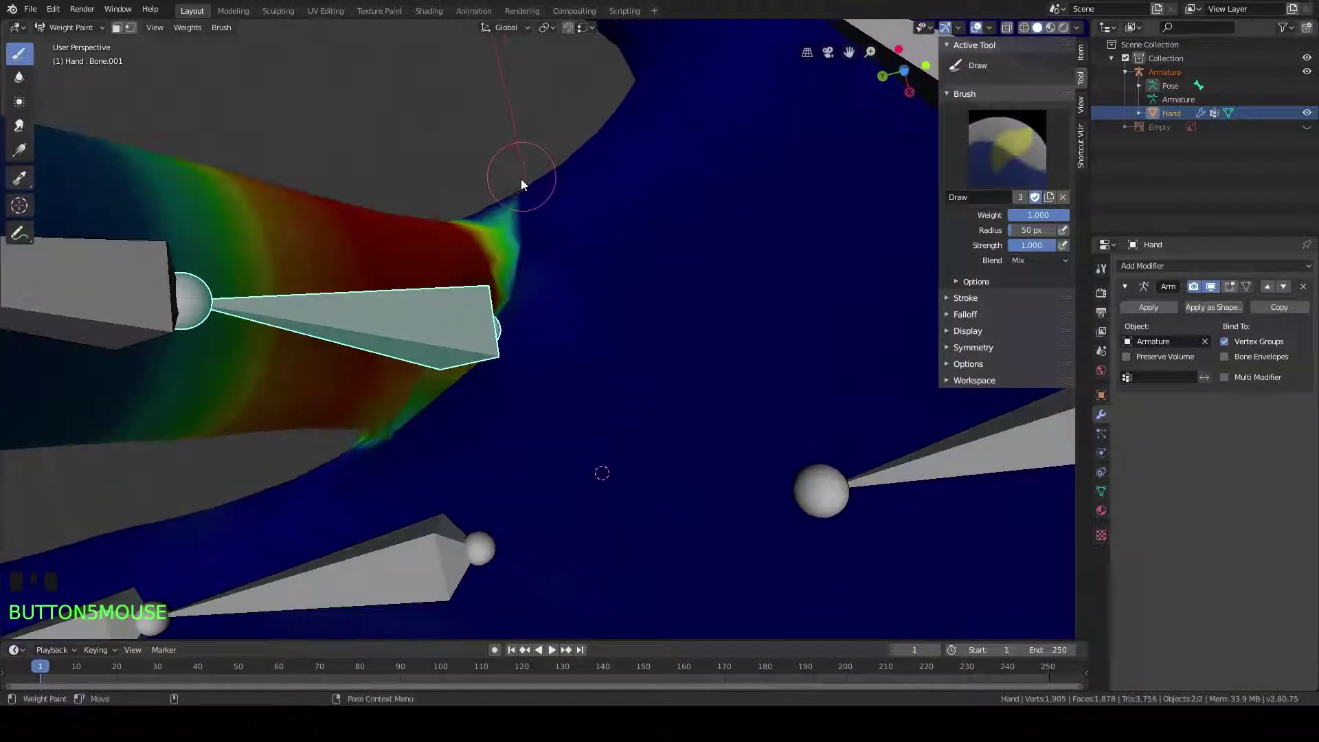
{"action": "left_click", "coordinate": [513, 311]}
Extend the full-weight dabs around the index knuckle, covering the faces where the finger meets the palm
{"action": "mouse_move", "coordinate": [499, 342]}
{"action": "middle_mouse_down"}
{"action": "mouse_move", "coordinate": [516, 317]}
{"action": "mouse_move", "coordinate": [500, 394]}
{"action": "middle_mouse_up"}
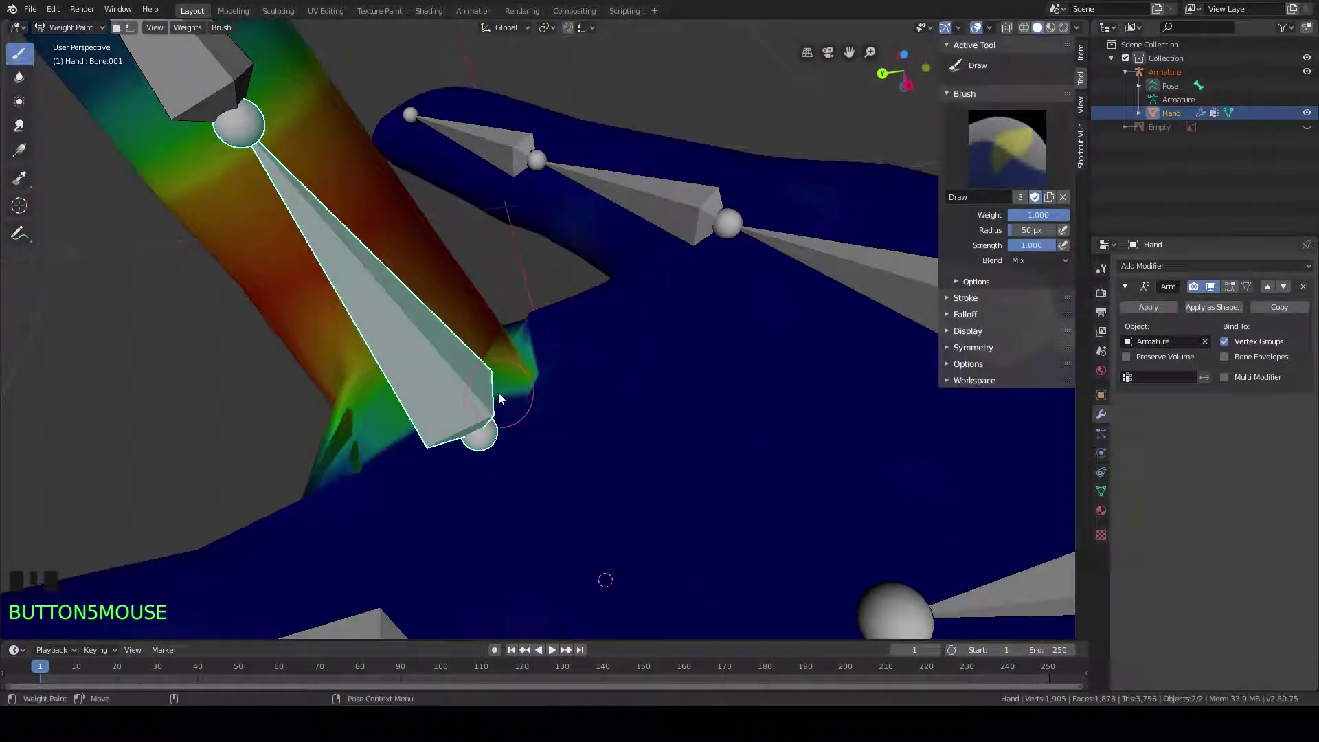
{"action": "left_click", "coordinate": [463, 410]}
{"action": "left_click", "coordinate": [463, 411]}
{"action": "mouse_move", "coordinate": [602, 332]}
{"action": "middle_mouse_down"}
{"action": "mouse_move", "coordinate": [524, 435]}
{"action": "mouse_move", "coordinate": [535, 402]}
{"action": "mouse_move", "coordinate": [604, 324]}
{"action": "mouse_move", "coordinate": [628, 334]}
{"action": "mouse_move", "coordinate": [577, 233]}
{"action": "middle_mouse_up"}
{"action": "left_click", "coordinate": [563, 209]}
{"action": "left_click", "coordinate": [546, 187]}
{"action": "left_click", "coordinate": [522, 180]}
{"action": "mouse_move", "coordinate": [522, 180]}
{"action": "middle_mouse_down"}
{"action": "mouse_move", "coordinate": [533, 211]}
{"action": "mouse_move", "coordinate": [533, 195]}
{"action": "middle_mouse_up"}
{"action": "left_click", "coordinate": [524, 268]}
{"action": "left_click", "coordinate": [505, 320]}
{"action": "left_click", "coordinate": [483, 328]}
Dab full weight on the stretched area beside the index finger's base joint and undo the last dab
{"action": "mouse_move", "coordinate": [483, 329]}
{"action": "middle_mouse_down"}
{"action": "mouse_move", "coordinate": [501, 276]}
{"action": "mouse_move", "coordinate": [548, 345]}
{"action": "mouse_move", "coordinate": [600, 352]}
{"action": "mouse_move", "coordinate": [588, 365]}
{"action": "middle_mouse_up"}
{"action": "left_click", "coordinate": [423, 246]}
{"action": "left_click", "coordinate": [412, 242]}
{"action": "left_click", "coordinate": [399, 196]}
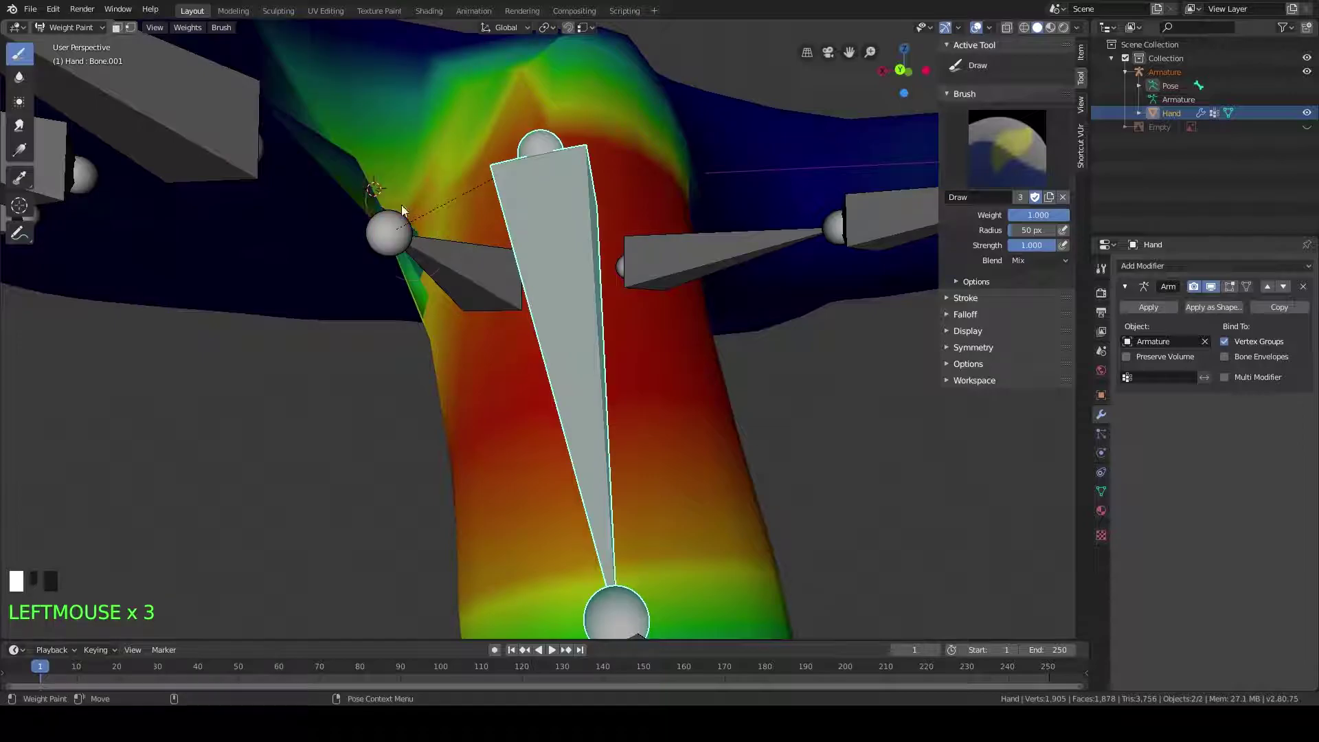
{"action": "mouse_move", "coordinate": [413, 253]}
{"action": "middle_mouse_down"}
{"action": "mouse_move", "coordinate": [479, 165]}
{"action": "mouse_move", "coordinate": [541, 143]}
{"action": "mouse_move", "coordinate": [388, 262]}
{"action": "mouse_move", "coordinate": [362, 246]}
{"action": "mouse_move", "coordinate": [357, 298]}
{"action": "mouse_move", "coordinate": [342, 310]}
{"action": "mouse_move", "coordinate": [441, 232]}
{"action": "middle_mouse_up"}
{"action": "key", "text": "ctrl+z"}
{"action": "scroll", "coordinate": [691, 197], "scroll_direction": "down", "scroll_amount": 4}
Add more full-weight dabs over the index finger's base joint and the adjoining palm surface
{"action": "mouse_move", "coordinate": [690, 197]}
{"action": "middle_mouse_down"}
{"action": "mouse_move", "coordinate": [604, 295]}
{"action": "mouse_move", "coordinate": [526, 158]}
{"action": "mouse_move", "coordinate": [634, 178]}
{"action": "mouse_move", "coordinate": [663, 200]}
{"action": "mouse_move", "coordinate": [627, 221]}
{"action": "mouse_move", "coordinate": [701, 182]}
{"action": "mouse_move", "coordinate": [571, 291]}
{"action": "mouse_move", "coordinate": [477, 289]}
{"action": "mouse_move", "coordinate": [451, 186]}
{"action": "mouse_move", "coordinate": [483, 266]}
{"action": "mouse_move", "coordinate": [645, 279]}
{"action": "mouse_move", "coordinate": [780, 217]}
{"action": "mouse_move", "coordinate": [713, 92]}
{"action": "mouse_move", "coordinate": [551, 138]}
{"action": "mouse_move", "coordinate": [535, 207]}
{"action": "mouse_move", "coordinate": [573, 198]}
{"action": "mouse_move", "coordinate": [460, 282]}
{"action": "mouse_move", "coordinate": [561, 259]}
{"action": "mouse_move", "coordinate": [713, 194]}
{"action": "mouse_move", "coordinate": [737, 218]}
{"action": "mouse_move", "coordinate": [575, 219]}
{"action": "mouse_move", "coordinate": [603, 163]}
{"action": "mouse_move", "coordinate": [503, 405]}
{"action": "mouse_move", "coordinate": [598, 453]}
{"action": "mouse_move", "coordinate": [601, 332]}
{"action": "mouse_move", "coordinate": [651, 402]}
{"action": "mouse_move", "coordinate": [641, 349]}
{"action": "mouse_move", "coordinate": [586, 306]}
{"action": "middle_mouse_up"}
{"action": "left_click", "coordinate": [601, 266]}
{"action": "left_click", "coordinate": [600, 267]}
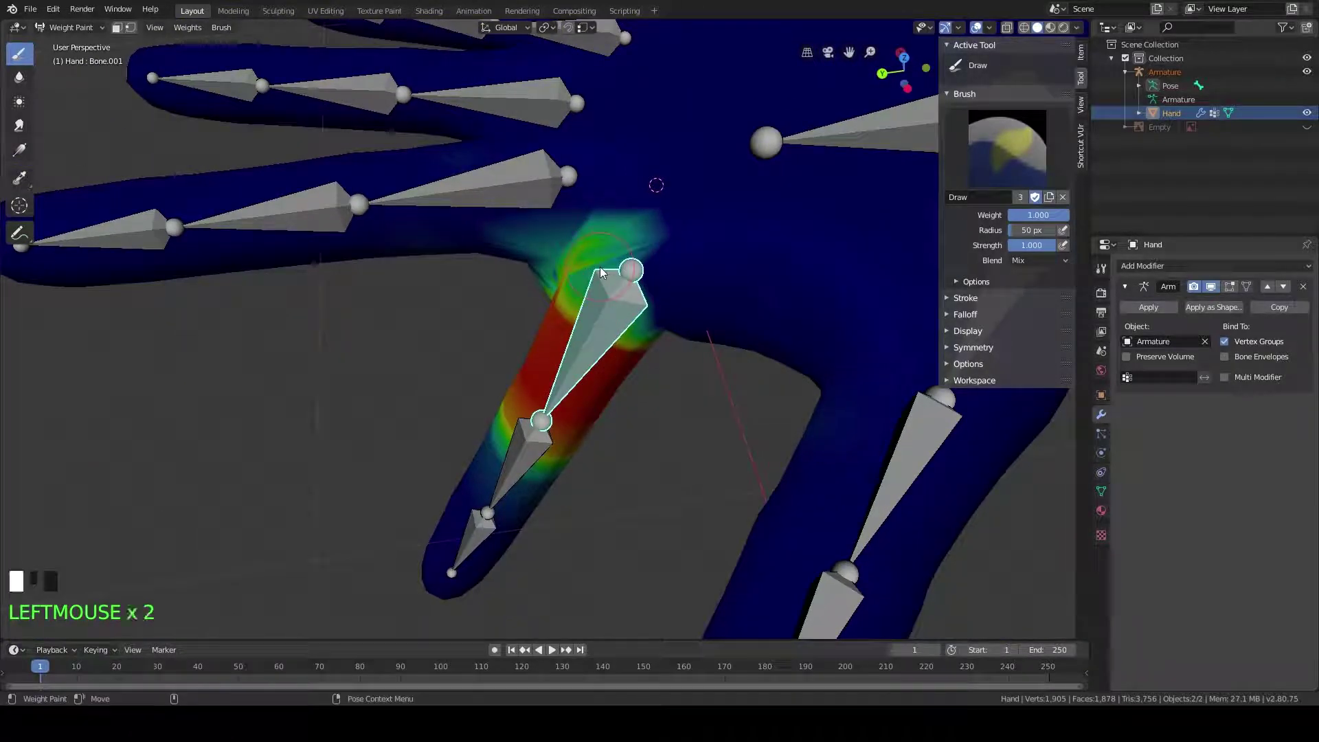
{"action": "left_click", "coordinate": [600, 266]}
{"action": "mouse_move", "coordinate": [647, 264]}
{"action": "middle_mouse_down"}
{"action": "mouse_move", "coordinate": [683, 230]}
{"action": "mouse_move", "coordinate": [553, 343]}
{"action": "mouse_move", "coordinate": [521, 336]}
{"action": "mouse_move", "coordinate": [610, 285]}
{"action": "mouse_move", "coordinate": [541, 256]}
{"action": "mouse_move", "coordinate": [509, 274]}
{"action": "middle_mouse_up"}
{"action": "left_click", "coordinate": [569, 331]}
{"action": "middle_click_drag", "start_coordinate": [492, 331], "coordinate": [512, 348]}
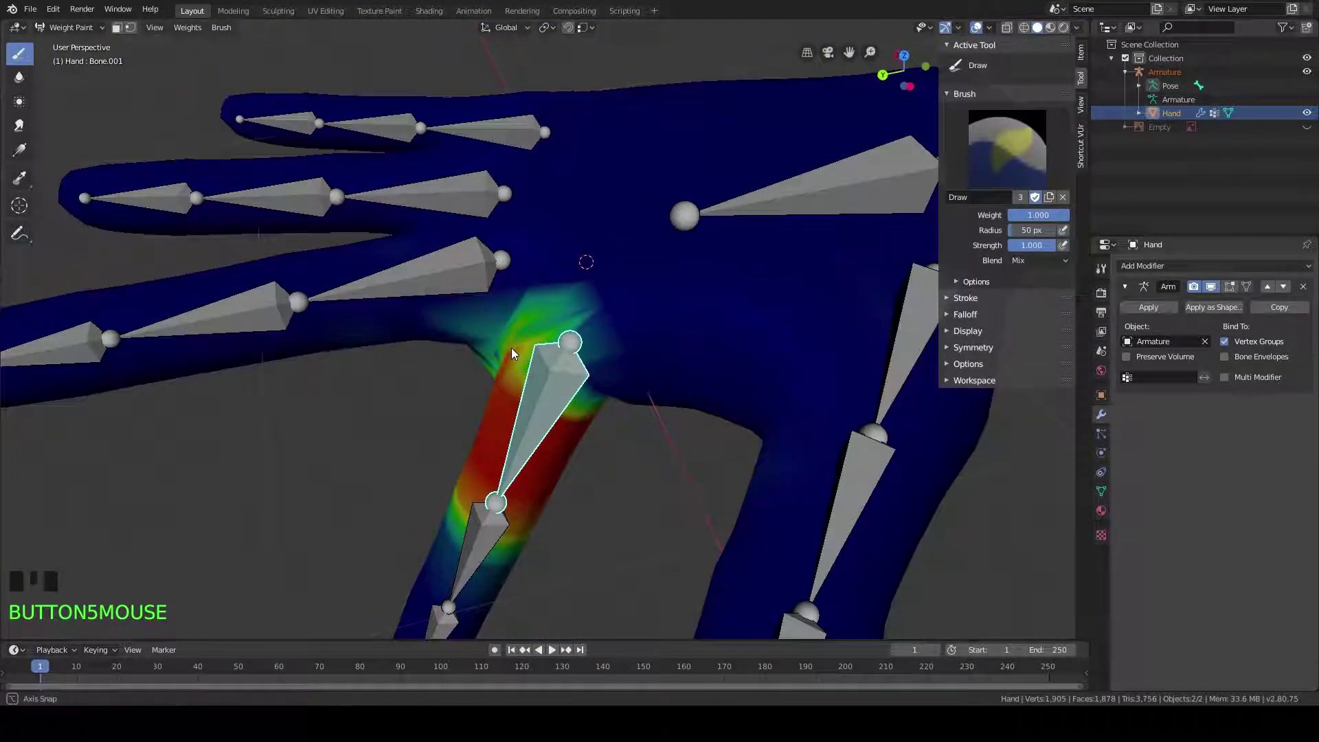
{"action": "left_click", "coordinate": [570, 365]}
{"action": "left_click", "coordinate": [574, 374]}
Select the middle finger's base bone, set the brush weight to 0.000 and paint away its influence on the palm and index base
{"action": "mouse_move", "coordinate": [602, 376]}
{"action": "middle_mouse_down"}
{"action": "mouse_move", "coordinate": [535, 305]}
{"action": "mouse_move", "coordinate": [703, 283]}
{"action": "mouse_move", "coordinate": [629, 332]}
{"action": "mouse_move", "coordinate": [588, 290]}
{"action": "mouse_move", "coordinate": [694, 249]}
{"action": "middle_mouse_up"}
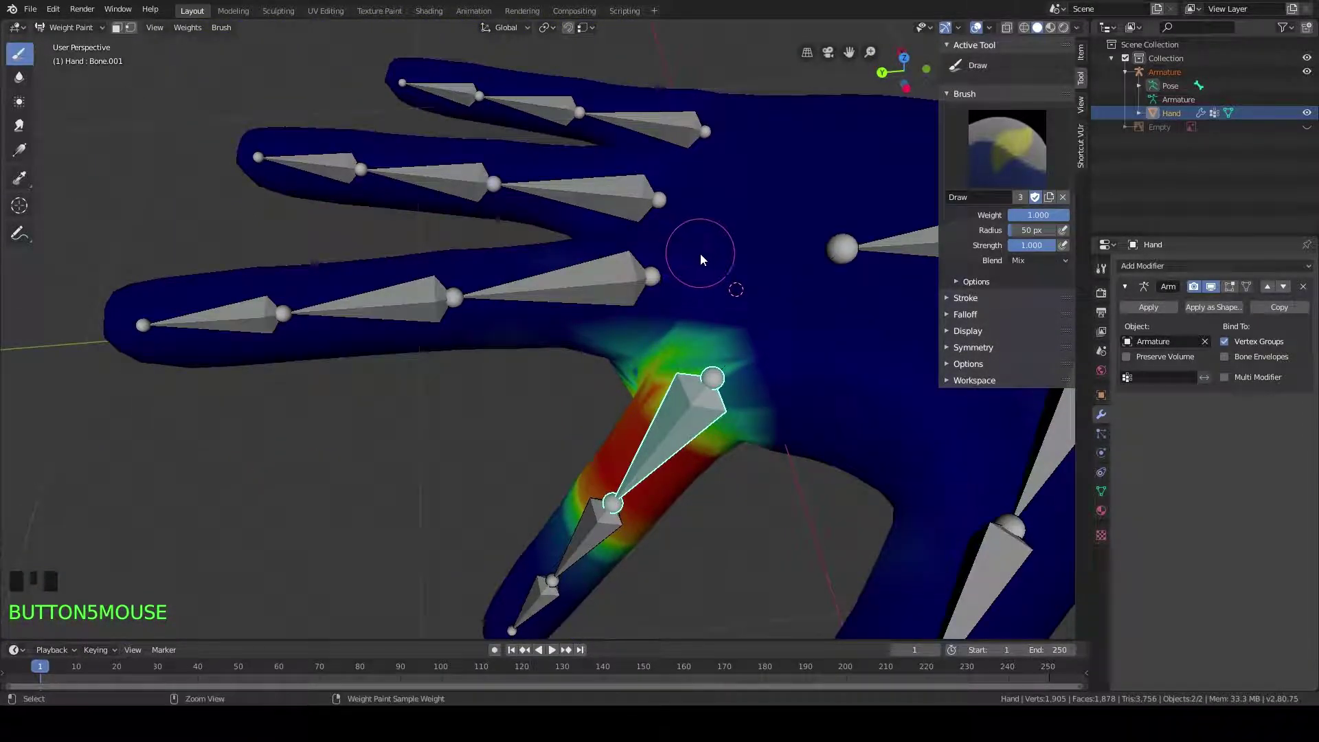
{"action": "left_click", "coordinate": [604, 278], "text": "ctrl"}
{"action": "mouse_move", "coordinate": [710, 203]}
{"action": "middle_mouse_down"}
{"action": "mouse_move", "coordinate": [729, 291]}
{"action": "mouse_move", "coordinate": [824, 167]}
{"action": "mouse_move", "coordinate": [710, 71]}
{"action": "mouse_move", "coordinate": [669, 184]}
{"action": "mouse_move", "coordinate": [551, 231]}
{"action": "middle_mouse_up"}
{"action": "left_click_drag", "start_coordinate": [1036, 215], "coordinate": [962, 215]}
{"action": "middle_click_drag", "start_coordinate": [624, 262], "coordinate": [643, 405]}
{"action": "left_click_drag", "start_coordinate": [676, 265], "coordinate": [707, 316]}
{"action": "mouse_move", "coordinate": [707, 329]}
{"action": "left_mouse_down"}
{"action": "mouse_move", "coordinate": [650, 451]}
{"action": "mouse_move", "coordinate": [571, 454]}
{"action": "left_mouse_up"}
{"action": "left_click_drag", "start_coordinate": [656, 391], "coordinate": [653, 453]}
{"action": "left_click_drag", "start_coordinate": [646, 440], "coordinate": [607, 424]}
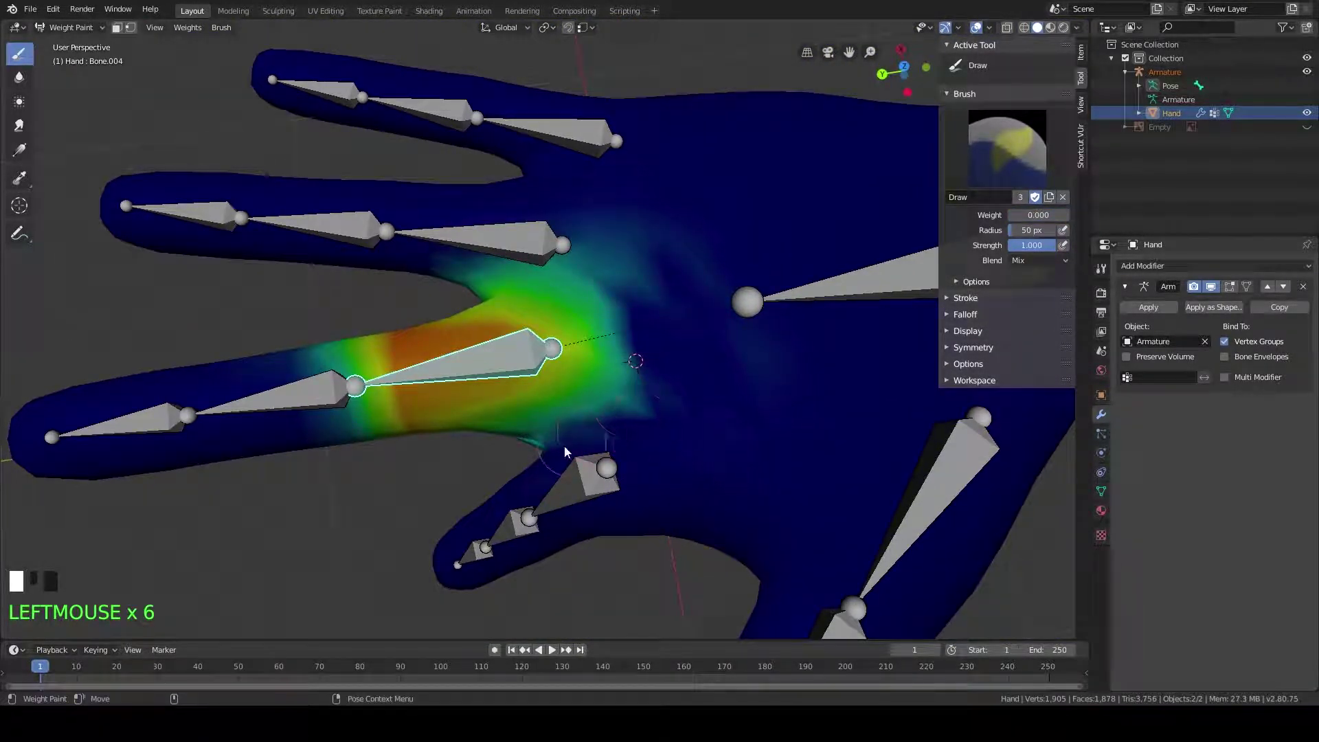
Remove the remaining stray weight of the middle finger's base bone with zero-weight dabs around the neighbouring knuckles
{"action": "scroll", "coordinate": [607, 423], "scroll_direction": "down", "scroll_amount": 6}
{"action": "left_click", "coordinate": [558, 291]}
{"action": "scroll", "coordinate": [559, 290], "scroll_direction": "up", "scroll_amount": 6}
{"action": "mouse_move", "coordinate": [559, 290]}
{"action": "middle_mouse_down"}
{"action": "mouse_move", "coordinate": [588, 314]}
{"action": "mouse_move", "coordinate": [785, 287]}
{"action": "middle_mouse_up"}
{"action": "scroll", "coordinate": [588, 313], "scroll_direction": "down", "scroll_amount": 5}
{"action": "left_click", "coordinate": [575, 348]}
{"action": "scroll", "coordinate": [575, 348], "scroll_direction": "up", "scroll_amount": 6}
{"action": "left_click", "coordinate": [579, 299]}
{"action": "scroll", "coordinate": [785, 287], "scroll_direction": "down", "scroll_amount": 7}
{"action": "left_click", "coordinate": [563, 374]}
{"action": "left_click", "coordinate": [585, 364]}
{"action": "scroll", "coordinate": [633, 397], "scroll_direction": "up", "scroll_amount": 3}
{"action": "middle_click_drag", "start_coordinate": [584, 364], "coordinate": [702, 421]}
{"action": "left_click", "coordinate": [702, 422]}
{"action": "scroll", "coordinate": [702, 422], "scroll_direction": "down", "scroll_amount": 2}
{"action": "left_click", "coordinate": [649, 387]}
{"action": "middle_click_drag", "start_coordinate": [648, 387], "coordinate": [660, 316]}
{"action": "scroll", "coordinate": [659, 316], "scroll_direction": "up", "scroll_amount": 4}
{"action": "key", "text": "z"}
{"action": "middle_click_drag", "start_coordinate": [825, 350], "coordinate": [840, 355]}
{"action": "middle_click_drag", "start_coordinate": [839, 355], "coordinate": [769, 480]}
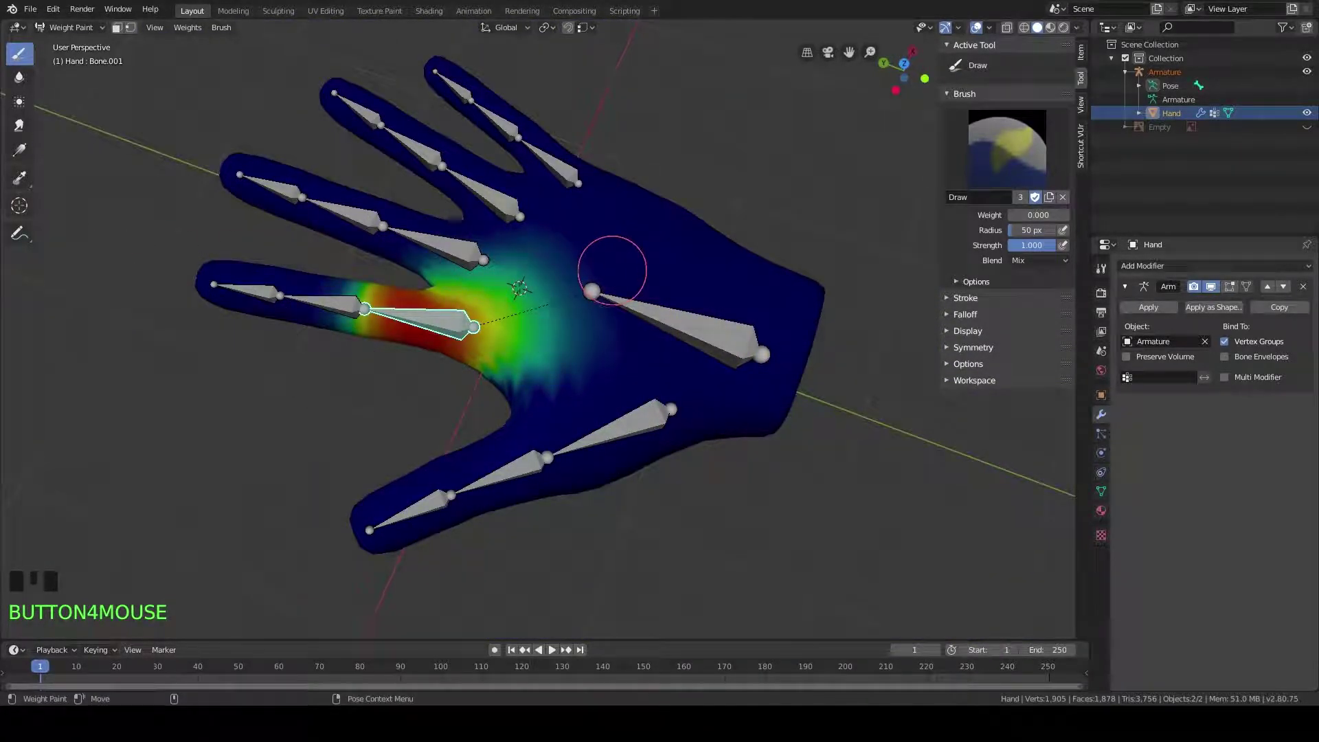
Select the base bone of each finger and the thumb in turn to compare their weights, returning to the index finger's
{"action": "mouse_move", "coordinate": [612, 268]}
{"action": "middle_mouse_down", "text": "shift"}
{"action": "mouse_move", "coordinate": [624, 237]}
{"action": "mouse_move", "coordinate": [691, 293]}
{"action": "mouse_move", "coordinate": [758, 274]}
{"action": "mouse_move", "coordinate": [617, 251]}
{"action": "mouse_move", "coordinate": [600, 295]}
{"action": "mouse_move", "coordinate": [613, 282]}
{"action": "middle_mouse_up", "text": "shift"}
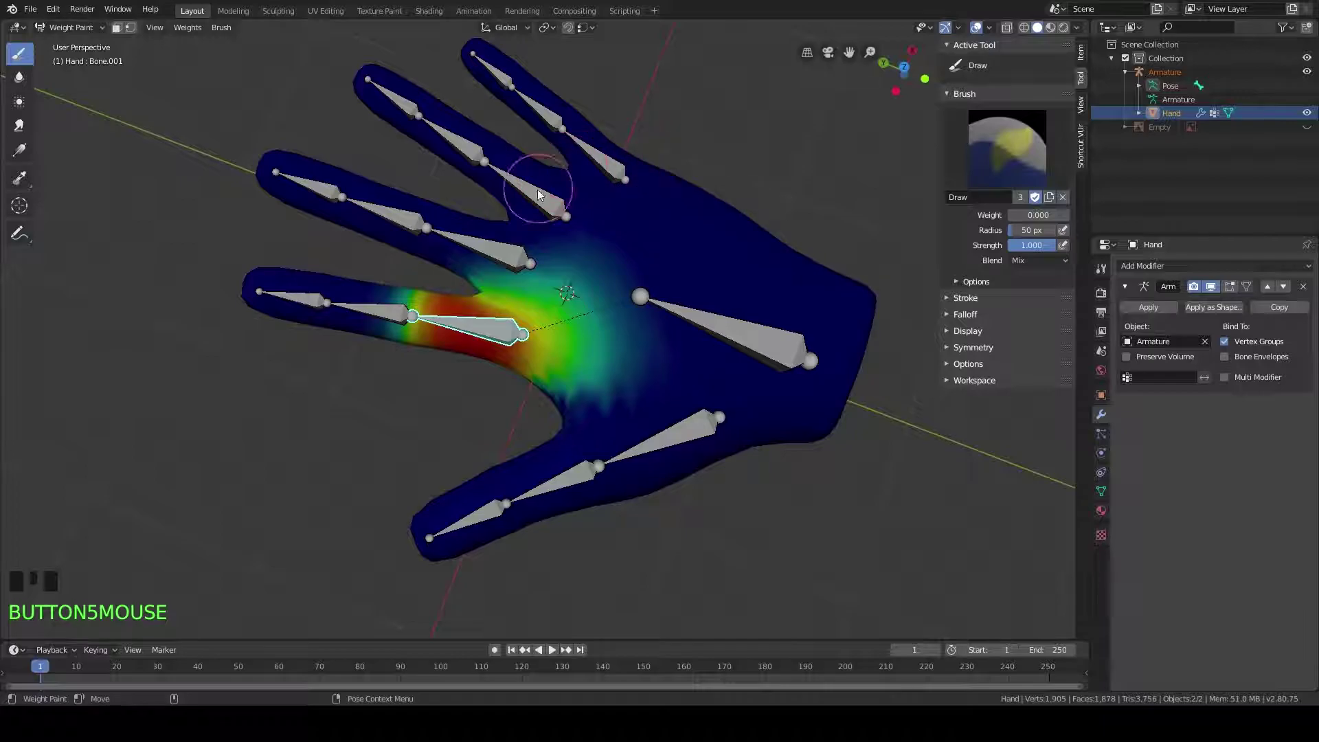
{"action": "left_click", "coordinate": [501, 258], "text": "ctrl"}
{"action": "left_click", "coordinate": [543, 200], "text": "ctrl"}
{"action": "left_click", "coordinate": [590, 180], "text": "ctrl"}
{"action": "left_click", "coordinate": [491, 329], "text": "ctrl"}
{"action": "left_click", "coordinate": [687, 426], "text": "ctrl"}
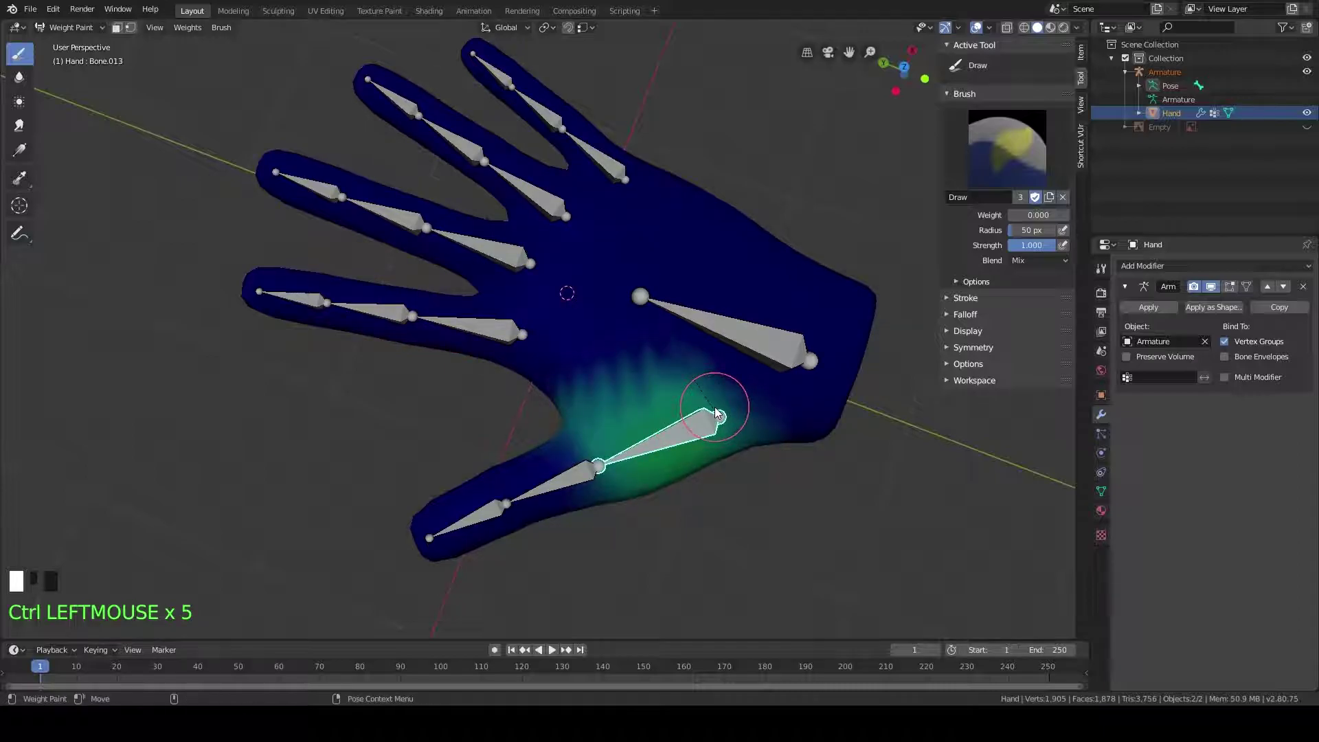
{"action": "left_click", "coordinate": [503, 335]}
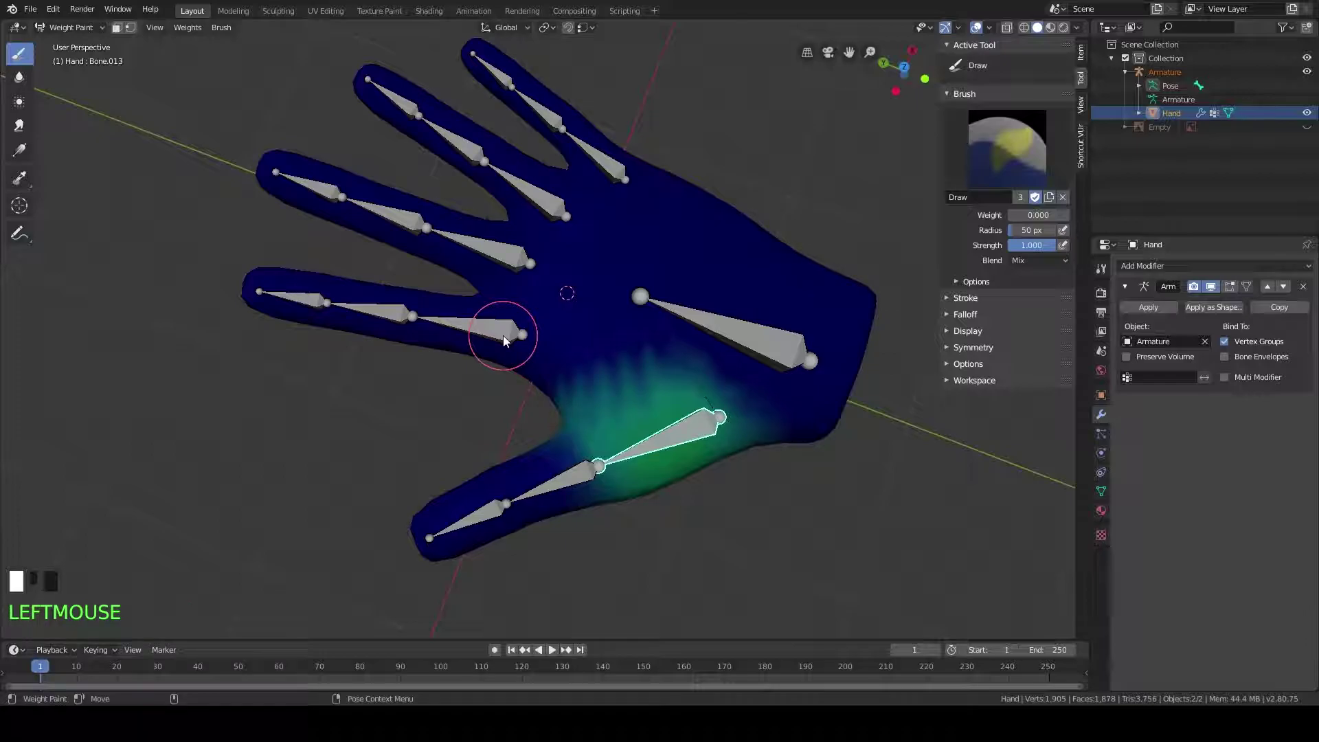
{"action": "left_click", "coordinate": [533, 334], "text": "ctrl"}
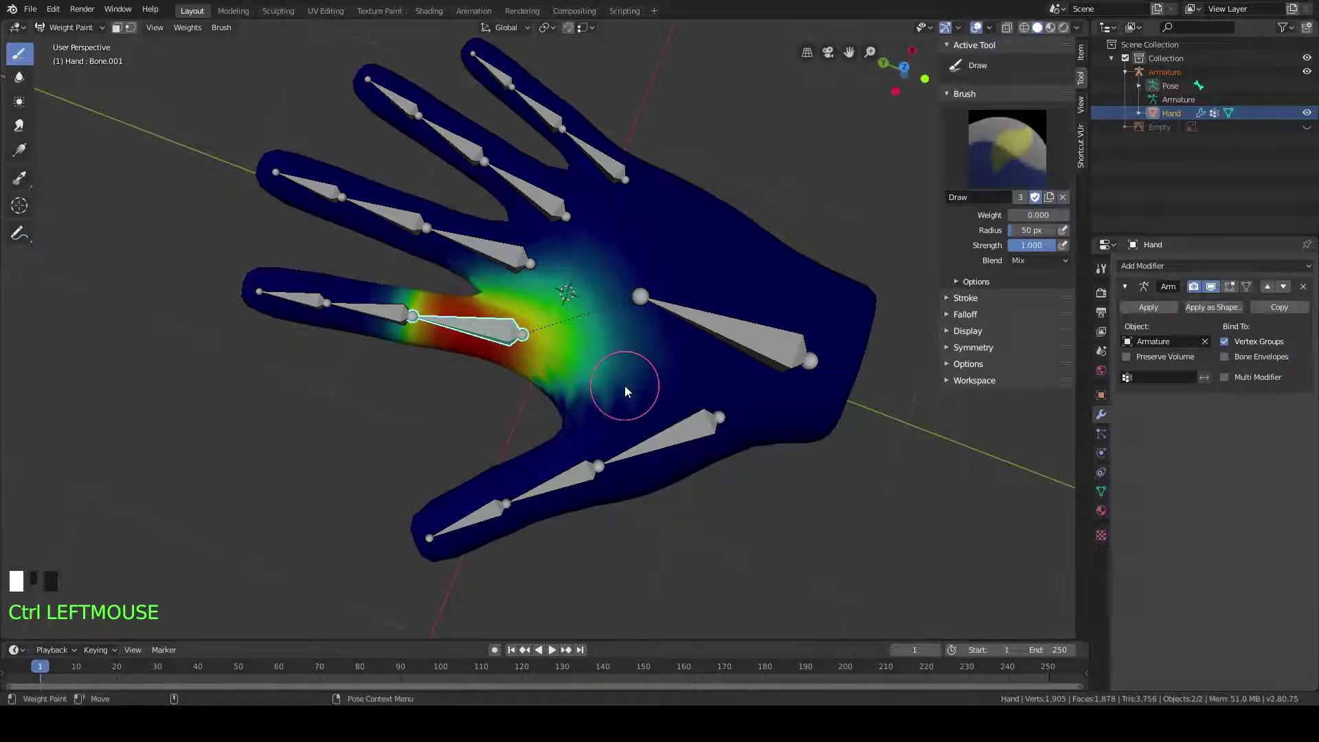
Examine how the index finger's base bone weights fade from the knuckle across the palm
{"action": "mouse_move", "coordinate": [620, 386]}
{"action": "middle_mouse_down"}
{"action": "mouse_move", "coordinate": [601, 348]}
{"action": "mouse_move", "coordinate": [641, 274]}
{"action": "mouse_move", "coordinate": [625, 237]}
{"action": "mouse_move", "coordinate": [600, 379]}
{"action": "middle_mouse_up"}
{"action": "scroll", "coordinate": [640, 275], "scroll_direction": "up", "scroll_amount": 4}
{"action": "scroll", "coordinate": [597, 313], "scroll_direction": "down", "scroll_amount": 3}
{"action": "middle_click_drag", "start_coordinate": [597, 313], "coordinate": [677, 342]}
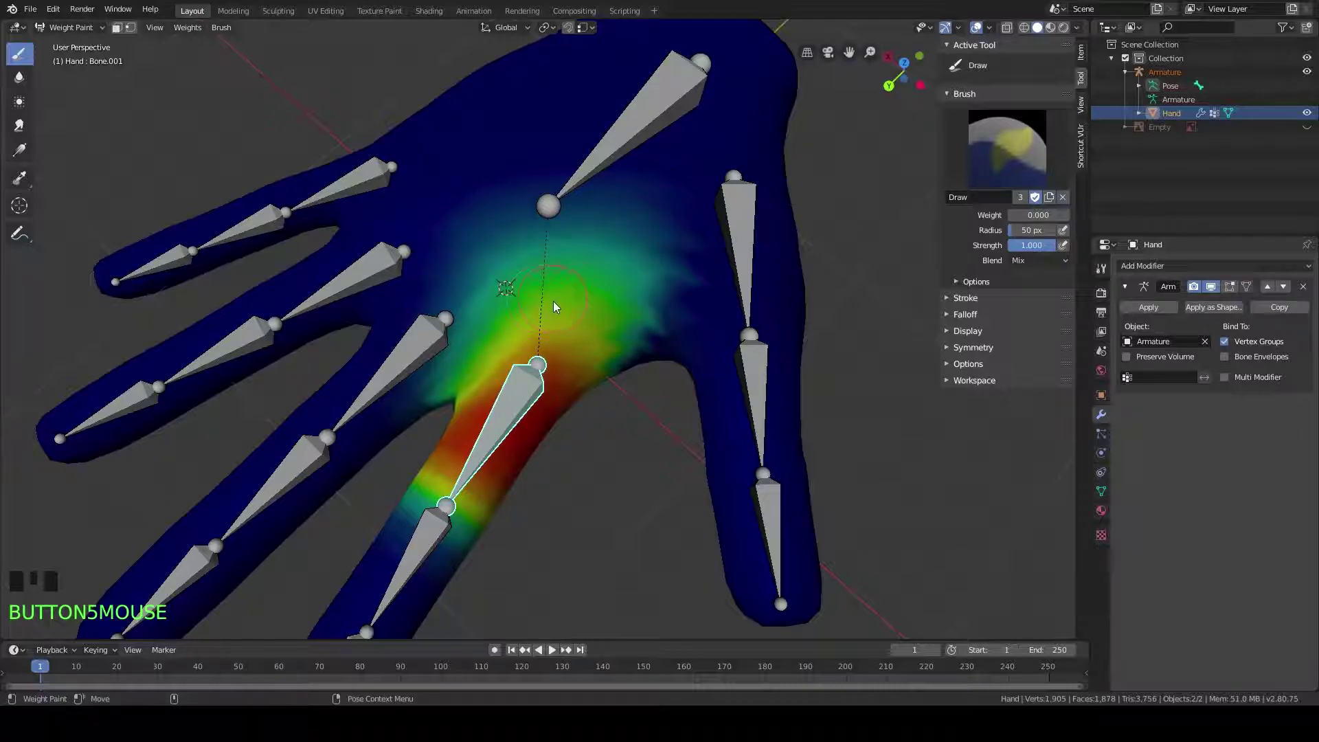
{"action": "mouse_move", "coordinate": [589, 333]}
{"action": "middle_mouse_down"}
{"action": "mouse_move", "coordinate": [574, 306]}
{"action": "mouse_move", "coordinate": [593, 290]}
{"action": "mouse_move", "coordinate": [578, 418]}
{"action": "mouse_move", "coordinate": [627, 365]}
{"action": "mouse_move", "coordinate": [588, 318]}
{"action": "middle_mouse_up"}
{"action": "scroll", "coordinate": [638, 283], "scroll_direction": "down", "scroll_amount": 4}
{"action": "scroll", "coordinate": [597, 336], "scroll_direction": "up", "scroll_amount": 4}
Select the little finger's base bone and examine its weights along the side and both faces of the hand
{"action": "left_click", "coordinate": [549, 205], "text": "ctrl"}
{"action": "middle_click_drag", "start_coordinate": [550, 205], "coordinate": [357, 352]}
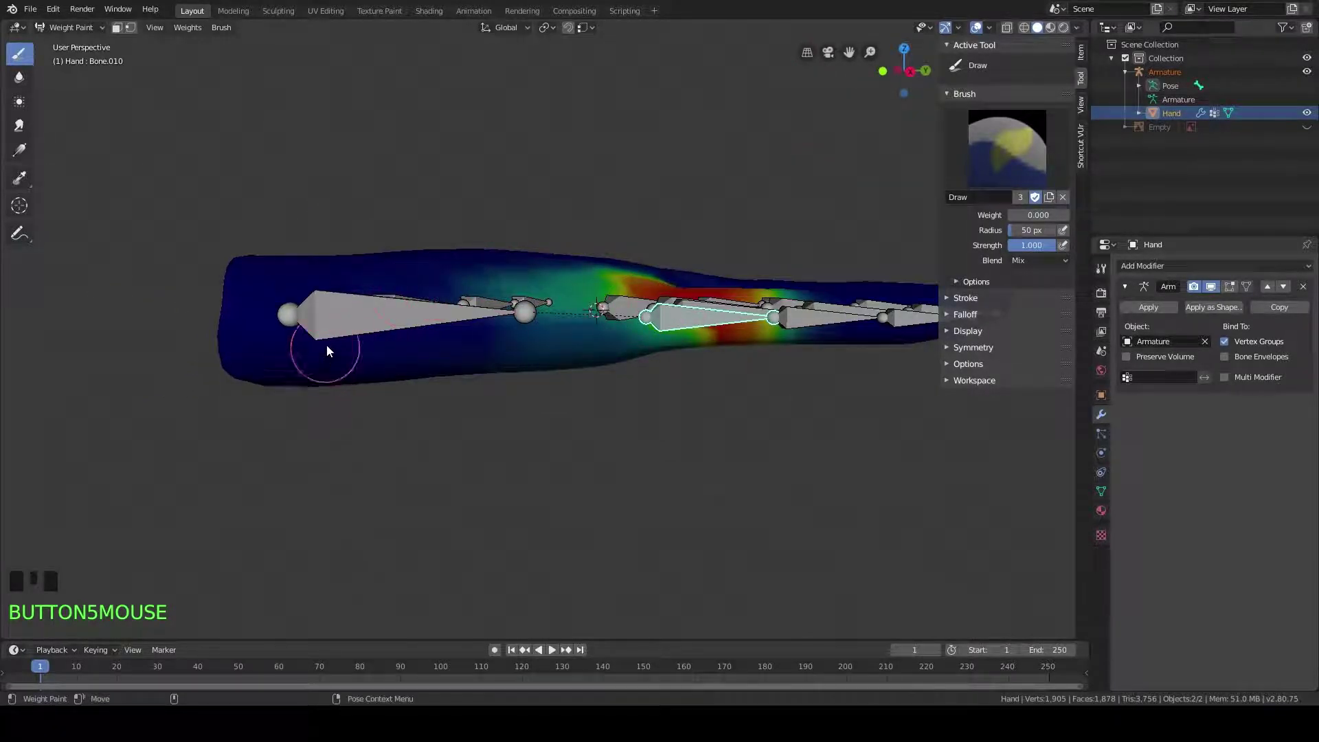
{"action": "middle_click_drag", "start_coordinate": [510, 344], "coordinate": [483, 219]}
{"action": "middle_click_drag", "start_coordinate": [571, 206], "coordinate": [661, 187]}
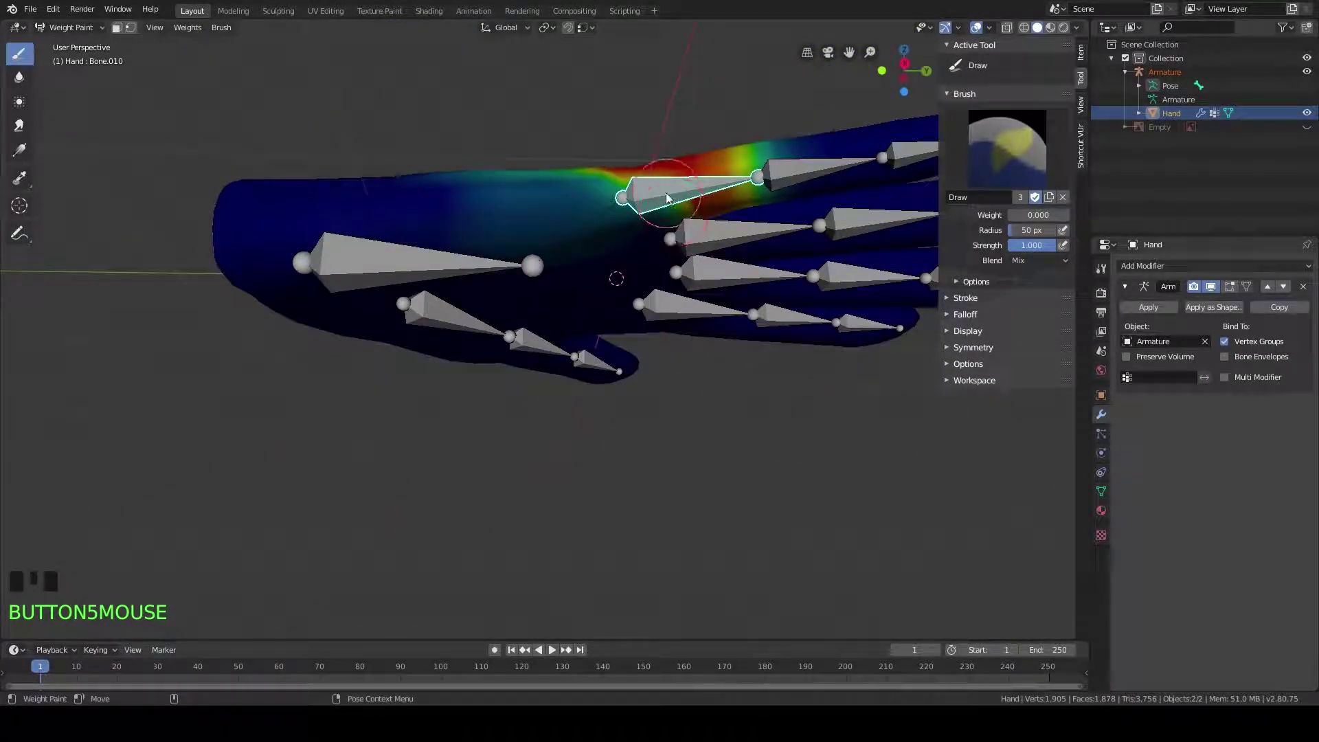
{"action": "middle_click_drag", "start_coordinate": [655, 187], "coordinate": [560, 249]}
{"action": "scroll", "coordinate": [593, 261], "scroll_direction": "up", "scroll_amount": 3}
{"action": "scroll", "coordinate": [701, 381], "scroll_direction": "down", "scroll_amount": 2}
{"action": "middle_click_drag", "start_coordinate": [627, 313], "coordinate": [616, 308]}
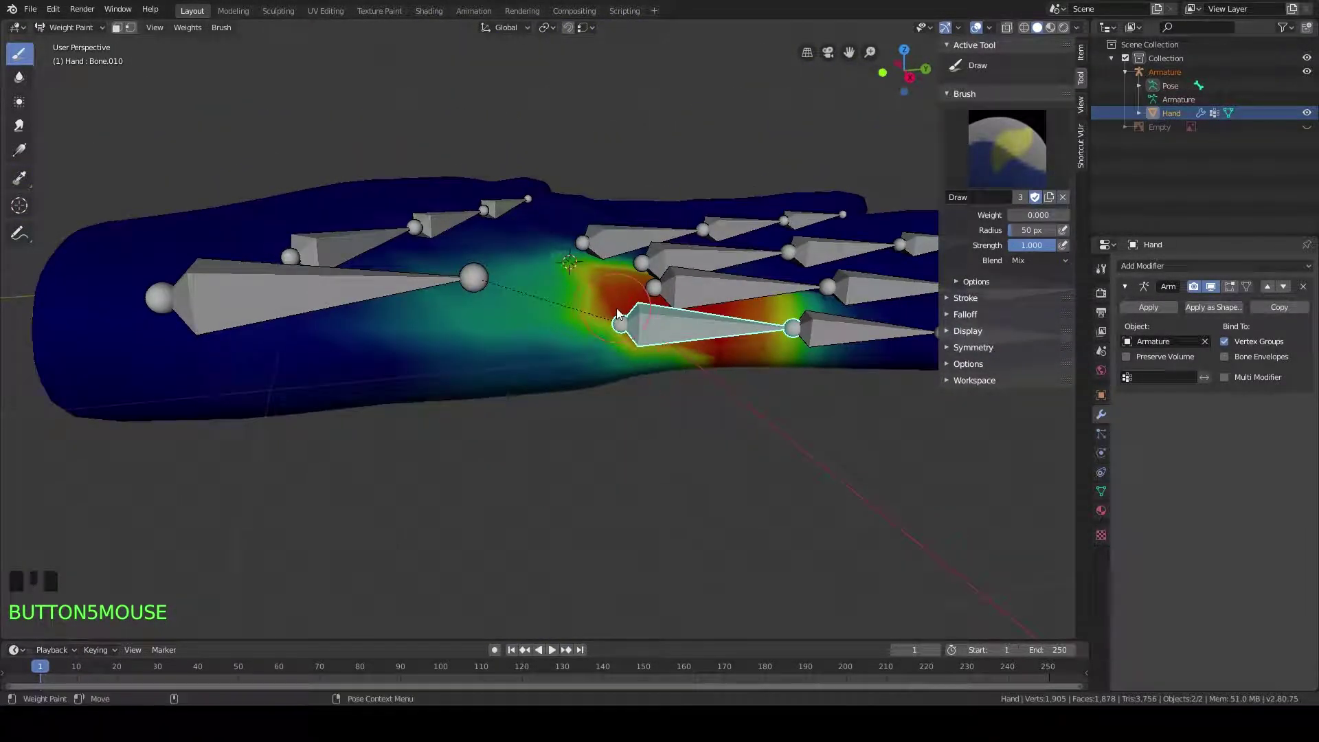
Leave Weight Paint mode, select only the armature and put it into Pose Mode
{"action": "left_click", "coordinate": [72, 28]}
{"action": "left_click", "coordinate": [95, 44]}
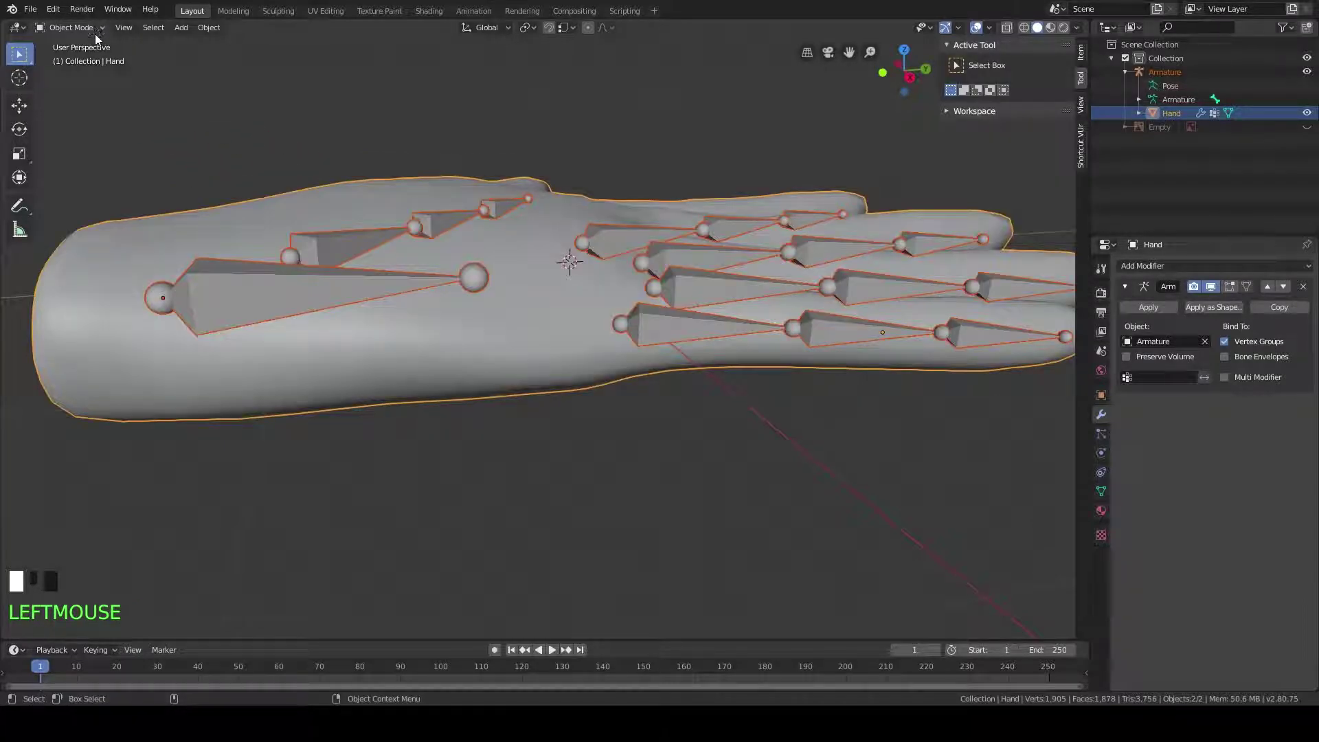
{"action": "double_click", "coordinate": [685, 320]}
{"action": "left_click", "coordinate": [75, 28]}
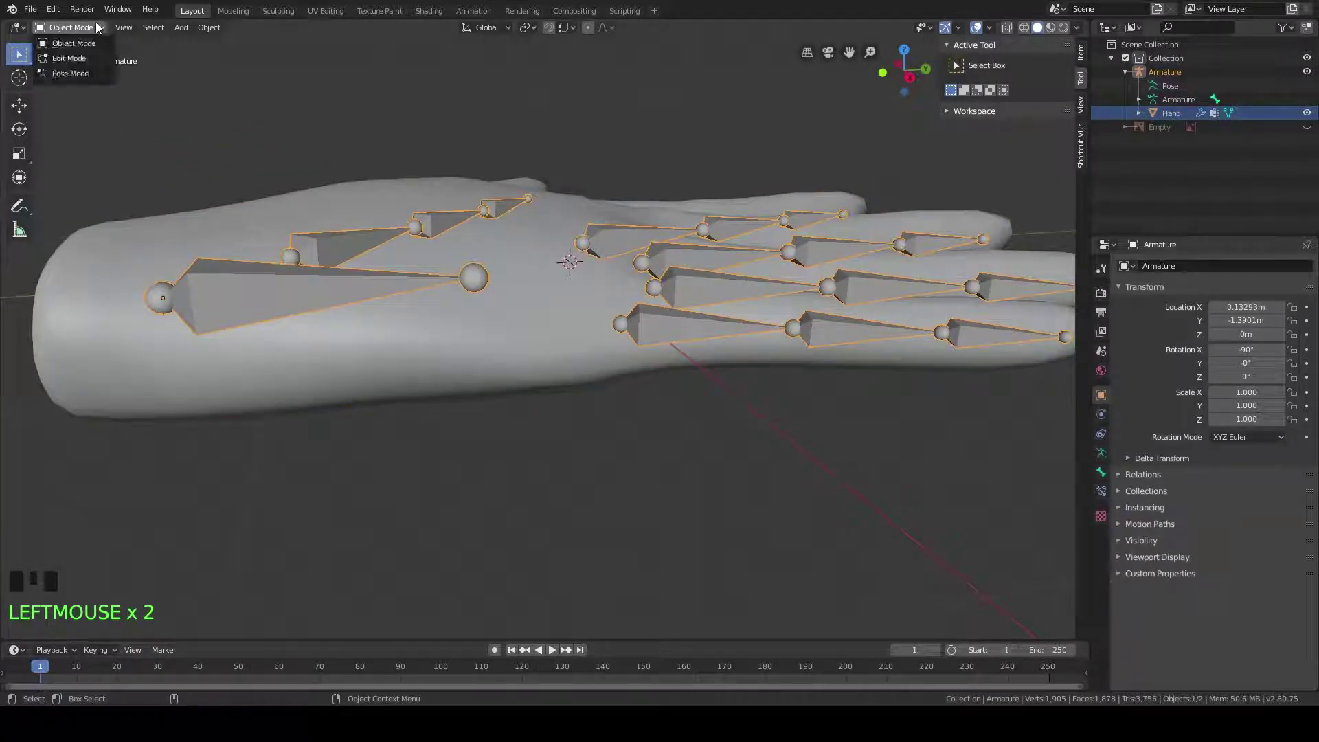
{"action": "left_click", "coordinate": [93, 76]}
Rotate the little finger's base bone downward about the global X axis to test the deformation, and cancel the rotation
{"action": "left_click", "coordinate": [596, 304]}
{"action": "middle_click_drag", "start_coordinate": [596, 304], "coordinate": [548, 276]}
{"action": "scroll", "coordinate": [525, 270], "scroll_direction": "up", "scroll_amount": 2}
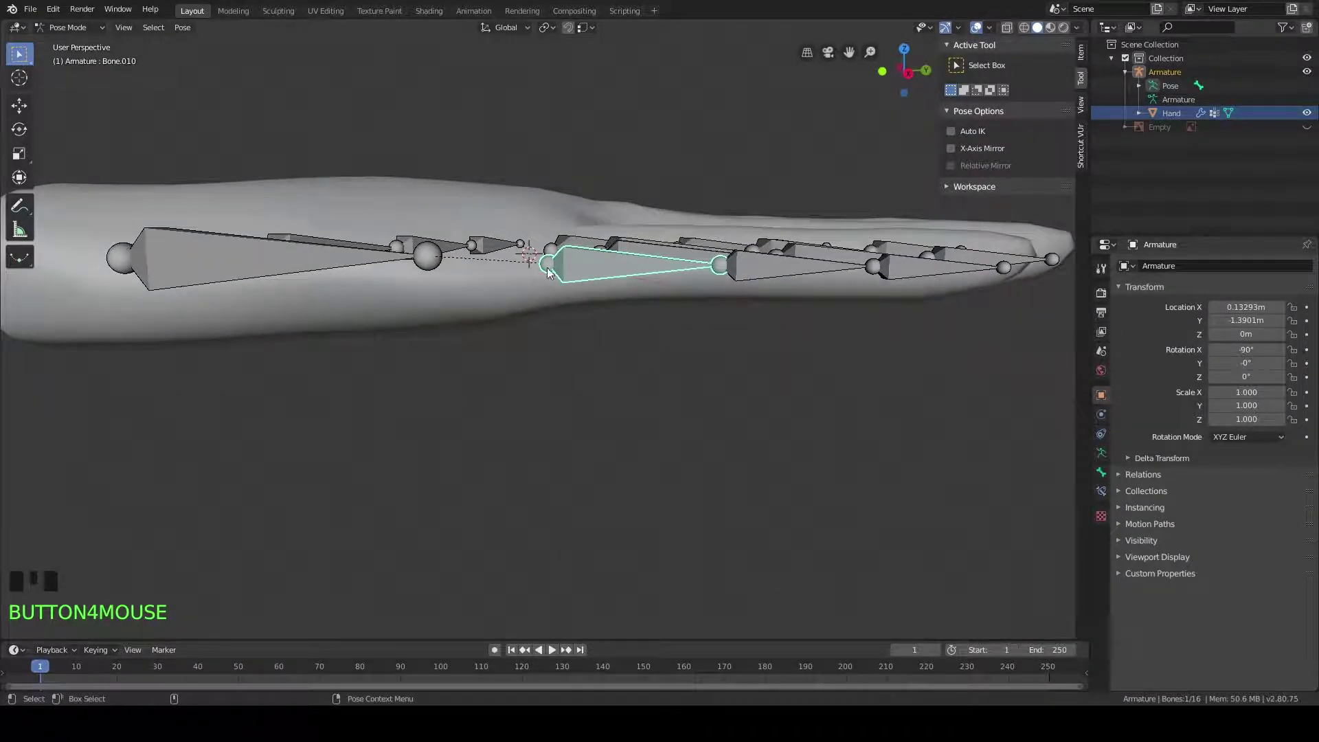
{"action": "key", "text": "r"}
{"action": "key", "text": "x"}
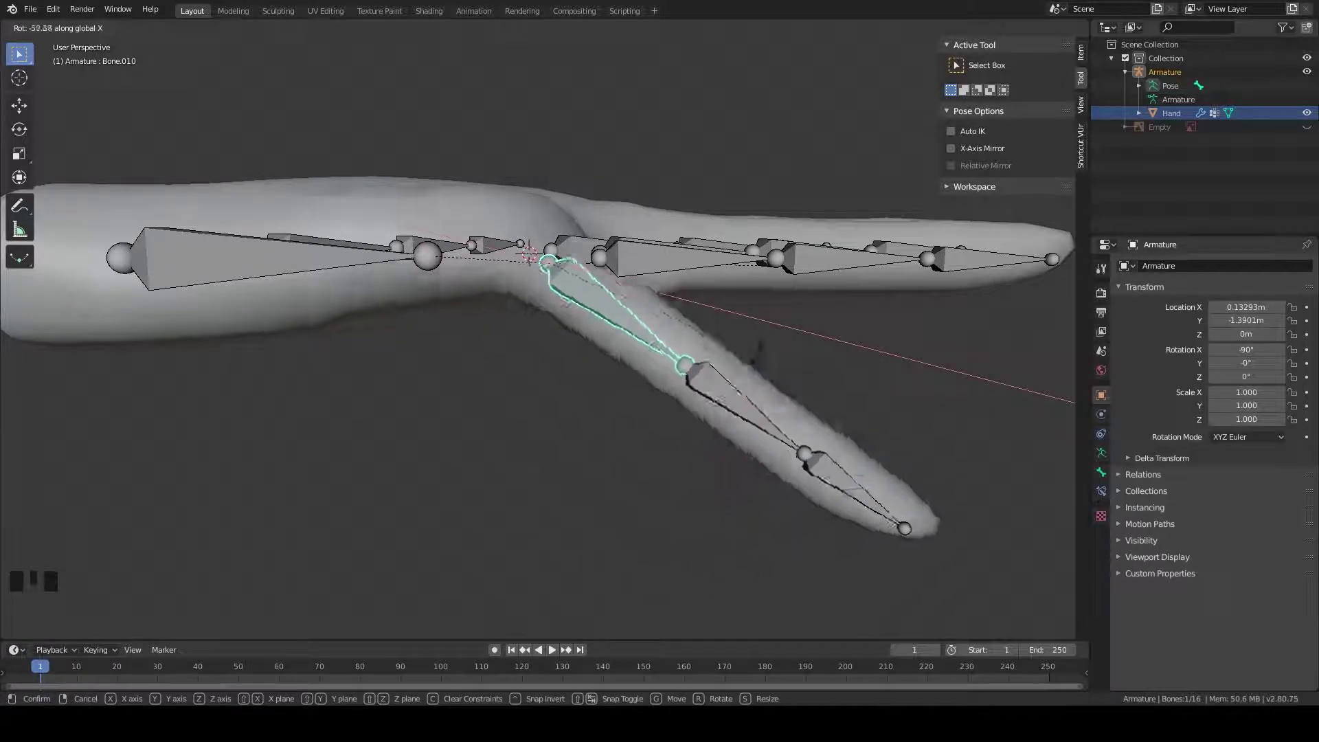
{"action": "right_click", "coordinate": [748, 360]}
{"action": "middle_click_drag", "start_coordinate": [529, 232], "coordinate": [367, 218]}
Return to Object Mode, select the armature together with the hand mesh as active object, and enter Weight Paint mode
{"action": "left_click", "coordinate": [609, 365]}
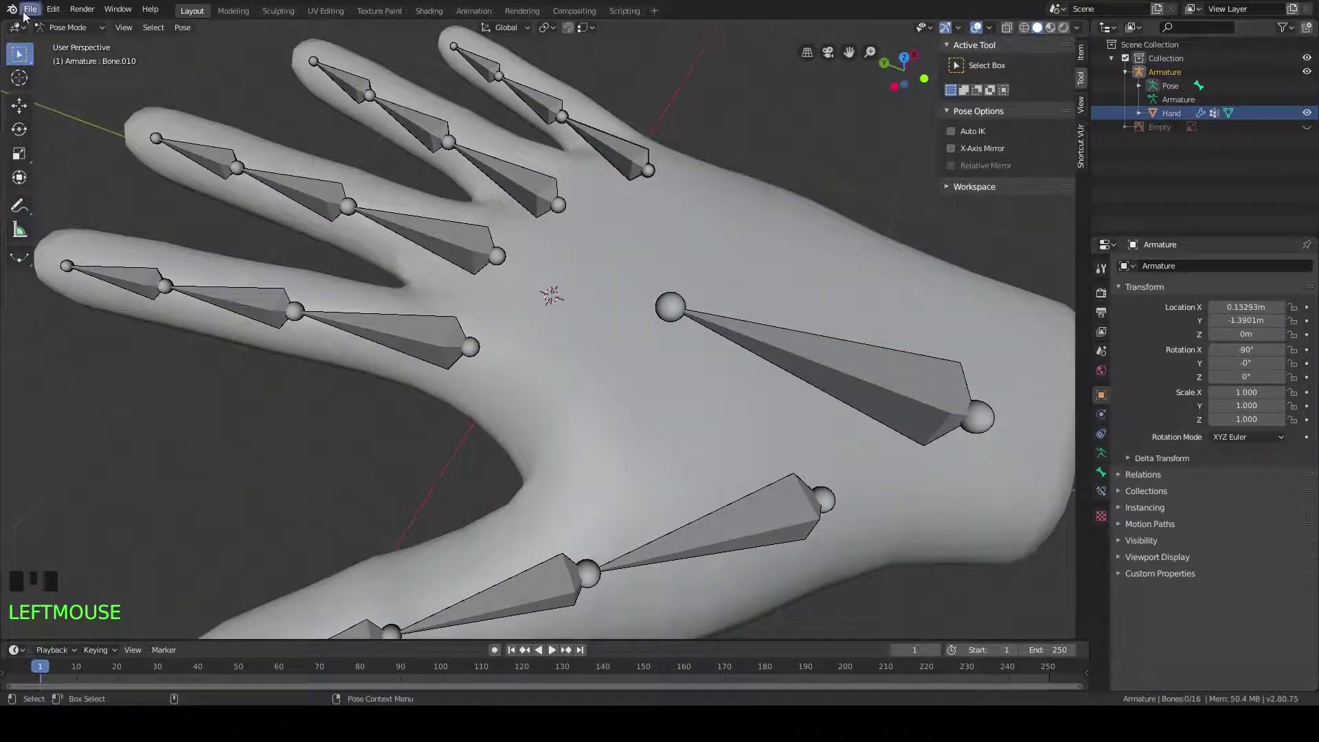
{"action": "left_click", "coordinate": [65, 26]}
{"action": "left_click", "coordinate": [66, 43]}
{"action": "left_click", "coordinate": [727, 375]}
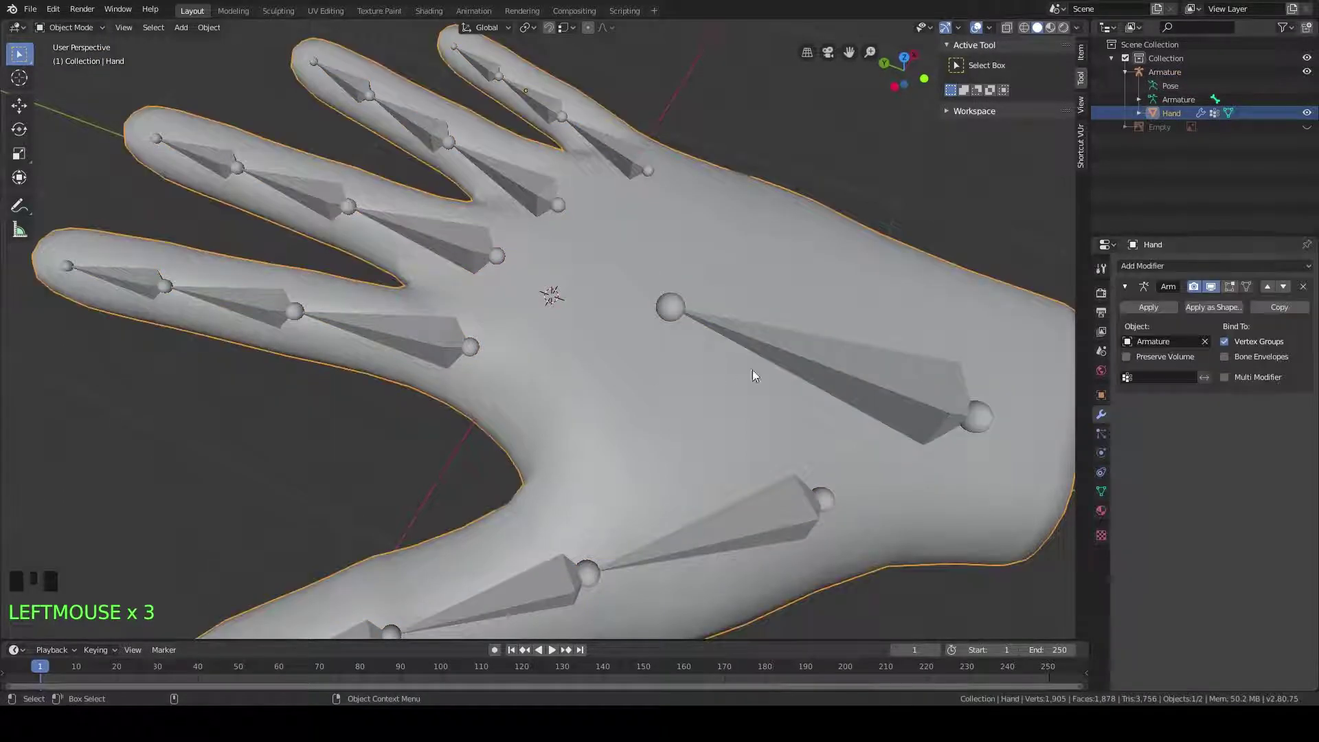
{"action": "left_click", "coordinate": [833, 359], "text": "shift"}
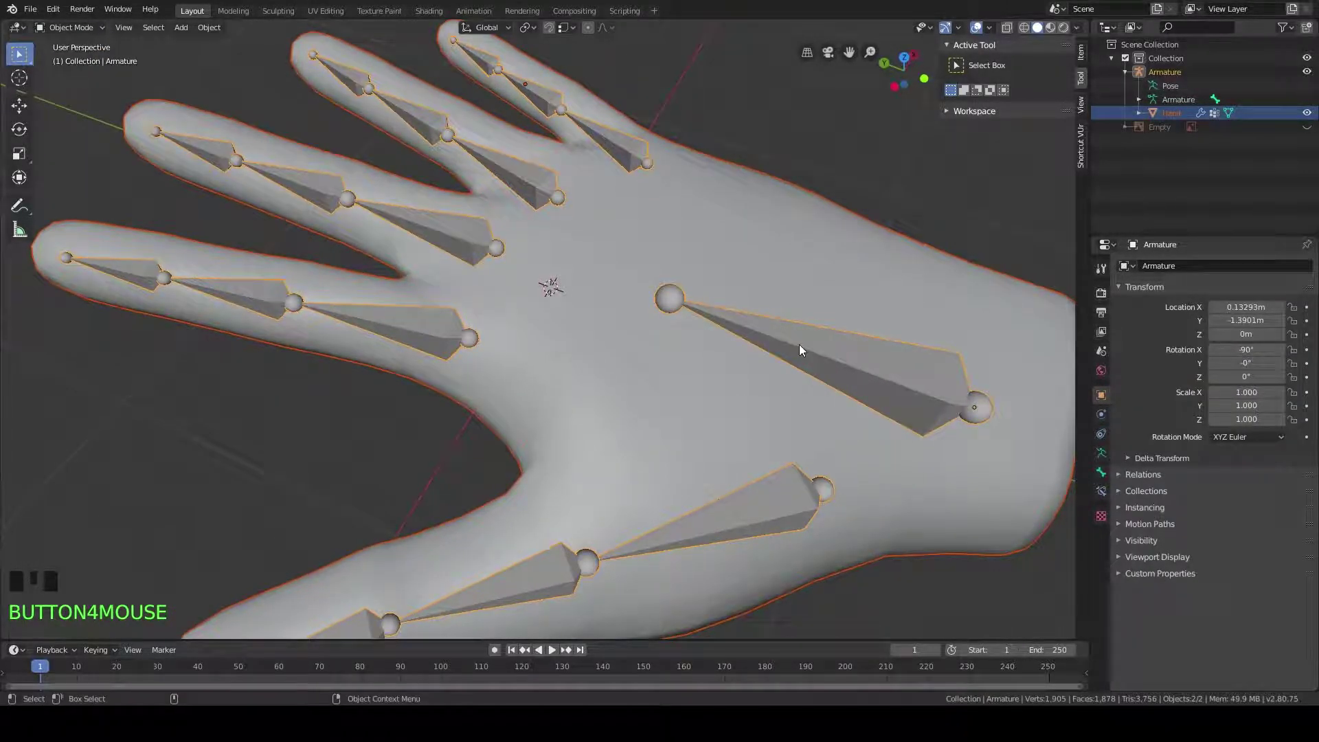
{"action": "left_click", "coordinate": [687, 406], "text": "shift"}
{"action": "left_click", "coordinate": [72, 27]}
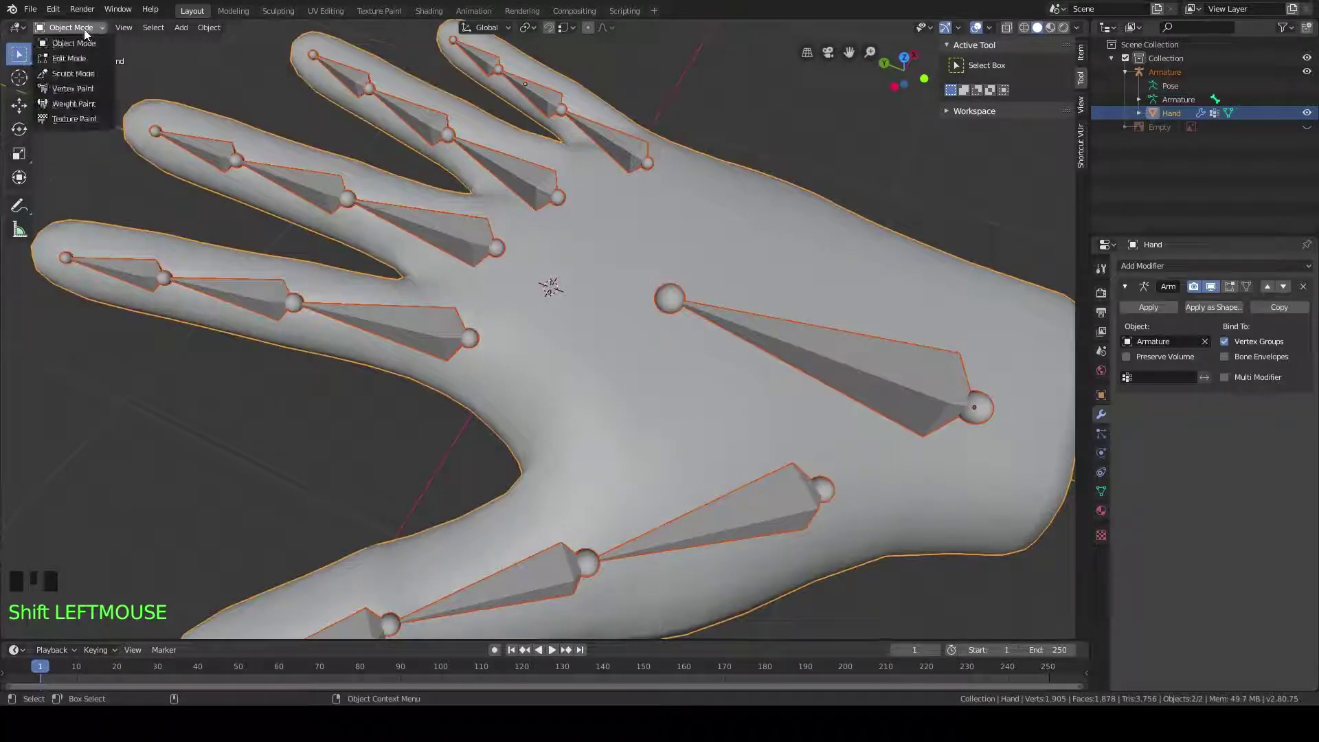
{"action": "left_click", "coordinate": [89, 105]}
Select the thumb's base bone and examine how its weights spread over the thumb side of the palm
{"action": "middle_click_drag", "start_coordinate": [599, 352], "coordinate": [592, 327]}
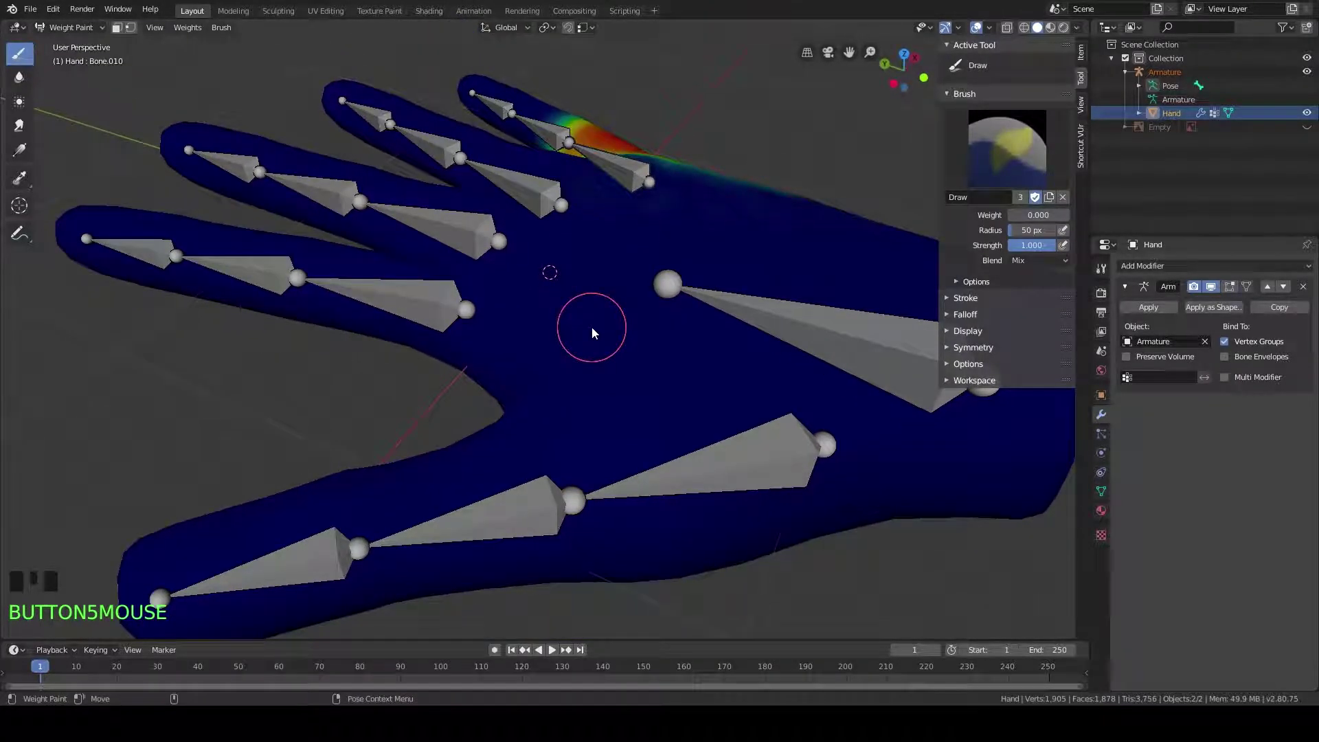
{"action": "left_click", "coordinate": [753, 450], "text": "ctrl"}
{"action": "middle_click_drag", "start_coordinate": [753, 390], "coordinate": [774, 448]}
{"action": "scroll", "coordinate": [715, 401], "scroll_direction": "down", "scroll_amount": 3}
{"action": "mouse_move", "coordinate": [715, 400]}
{"action": "middle_mouse_down"}
{"action": "mouse_move", "coordinate": [706, 228]}
{"action": "mouse_move", "coordinate": [627, 293]}
{"action": "mouse_move", "coordinate": [637, 379]}
{"action": "mouse_move", "coordinate": [589, 512]}
{"action": "mouse_move", "coordinate": [587, 455]}
{"action": "mouse_move", "coordinate": [641, 464]}
{"action": "mouse_move", "coordinate": [628, 360]}
{"action": "mouse_move", "coordinate": [447, 384]}
{"action": "mouse_move", "coordinate": [487, 305]}
{"action": "mouse_move", "coordinate": [701, 343]}
{"action": "mouse_move", "coordinate": [727, 401]}
{"action": "mouse_move", "coordinate": [691, 397]}
{"action": "middle_mouse_up"}
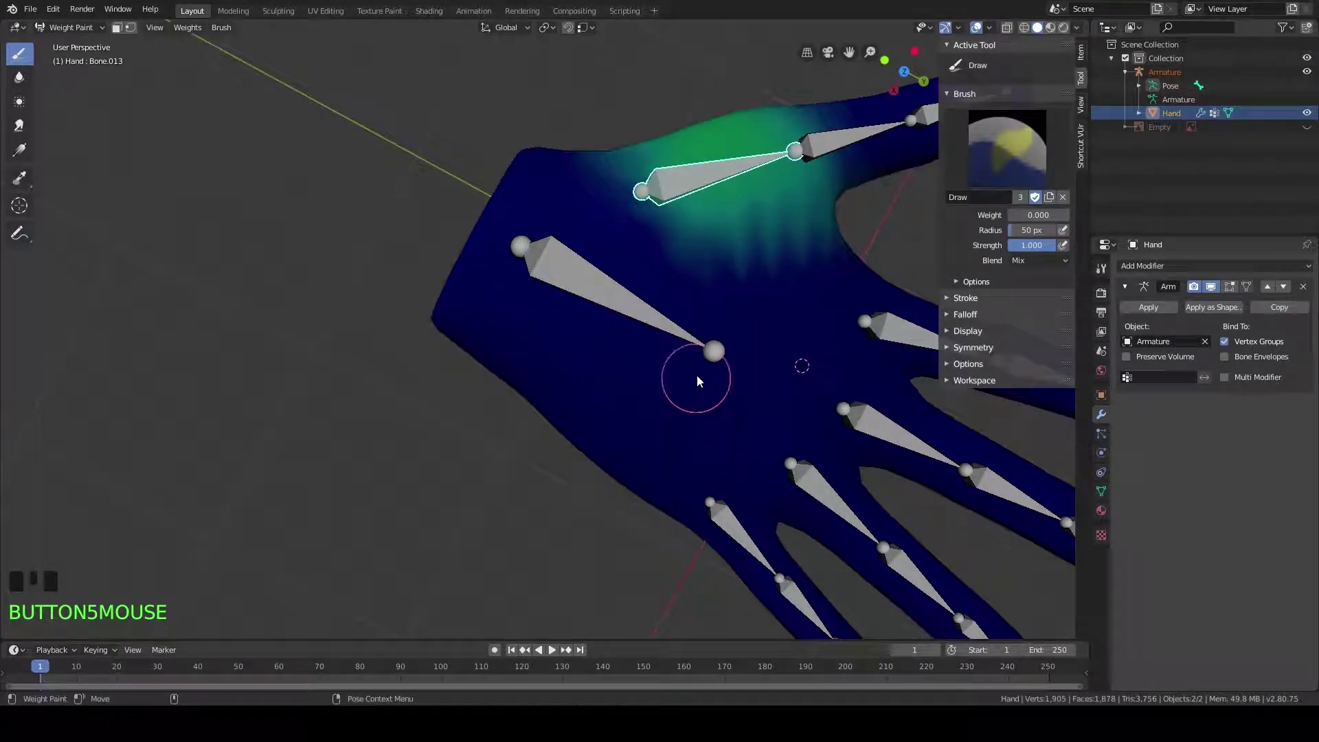
{"action": "mouse_move", "coordinate": [734, 278]}
{"action": "middle_mouse_down", "text": "shift"}
{"action": "mouse_move", "coordinate": [560, 300]}
{"action": "mouse_move", "coordinate": [573, 196]}
{"action": "mouse_move", "coordinate": [848, 282]}
{"action": "mouse_move", "coordinate": [770, 208]}
{"action": "mouse_move", "coordinate": [593, 182]}
{"action": "mouse_move", "coordinate": [612, 307]}
{"action": "mouse_move", "coordinate": [645, 328]}
{"action": "mouse_move", "coordinate": [650, 395]}
{"action": "mouse_move", "coordinate": [664, 336]}
{"action": "mouse_move", "coordinate": [637, 256]}
{"action": "mouse_move", "coordinate": [670, 268]}
{"action": "mouse_move", "coordinate": [647, 280]}
{"action": "mouse_move", "coordinate": [642, 349]}
{"action": "mouse_move", "coordinate": [629, 282]}
{"action": "mouse_move", "coordinate": [633, 294]}
{"action": "middle_mouse_up", "text": "shift"}
{"action": "scroll", "coordinate": [654, 356], "scroll_direction": "down", "scroll_amount": 1}
{"action": "scroll", "coordinate": [636, 300], "scroll_direction": "up", "scroll_amount": 1}
{"action": "scroll", "coordinate": [642, 302], "scroll_direction": "up", "scroll_amount": 1}
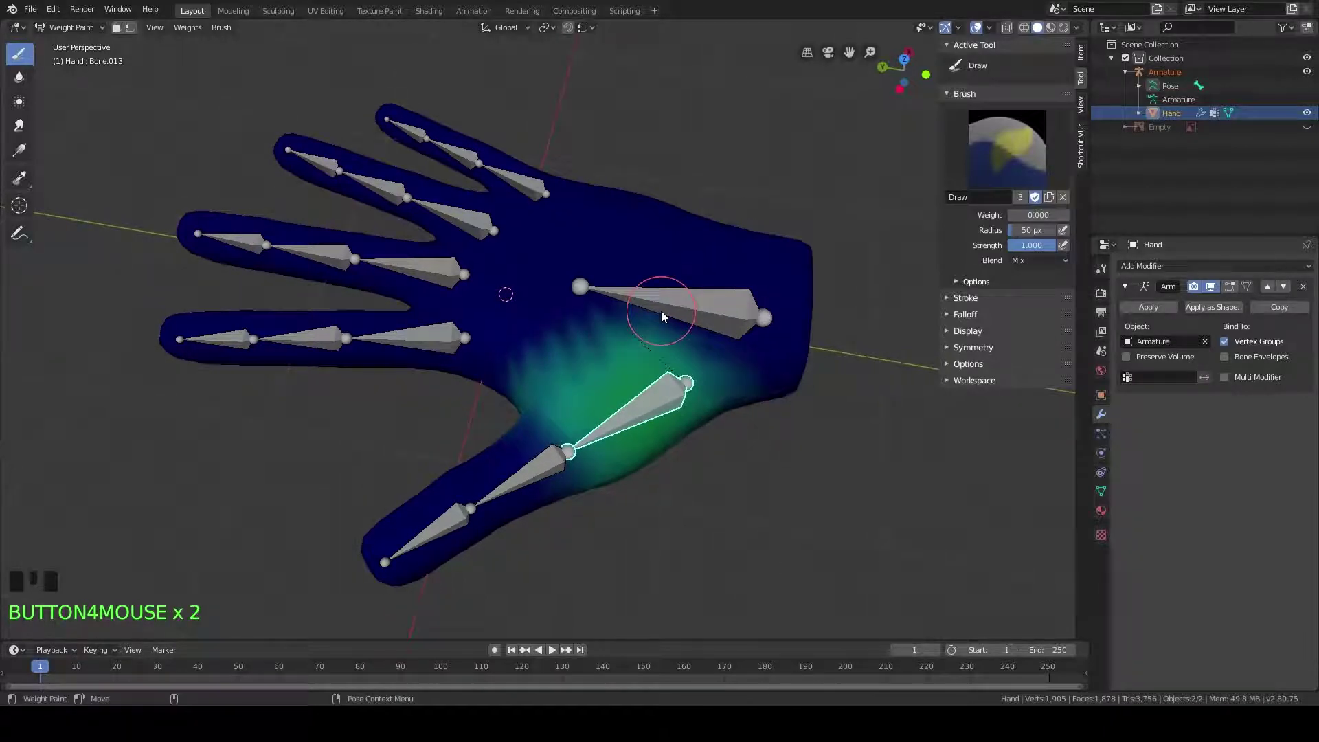
{"action": "scroll", "coordinate": [661, 311], "scroll_direction": "up", "scroll_amount": 1}
{"action": "scroll", "coordinate": [646, 297], "scroll_direction": "down", "scroll_amount": 1}
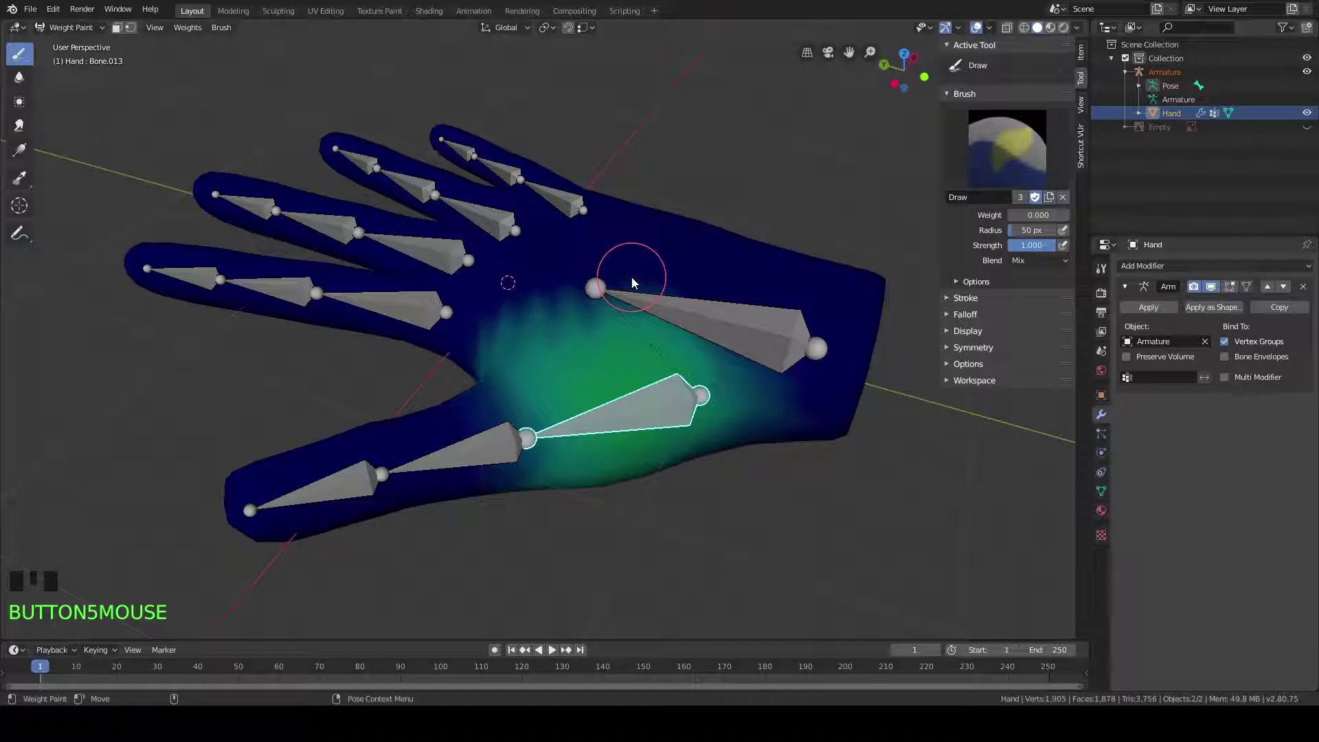
{"action": "middle_click_drag", "start_coordinate": [567, 337], "coordinate": [657, 278]}
{"action": "scroll", "coordinate": [649, 313], "scroll_direction": "down", "scroll_amount": 2}
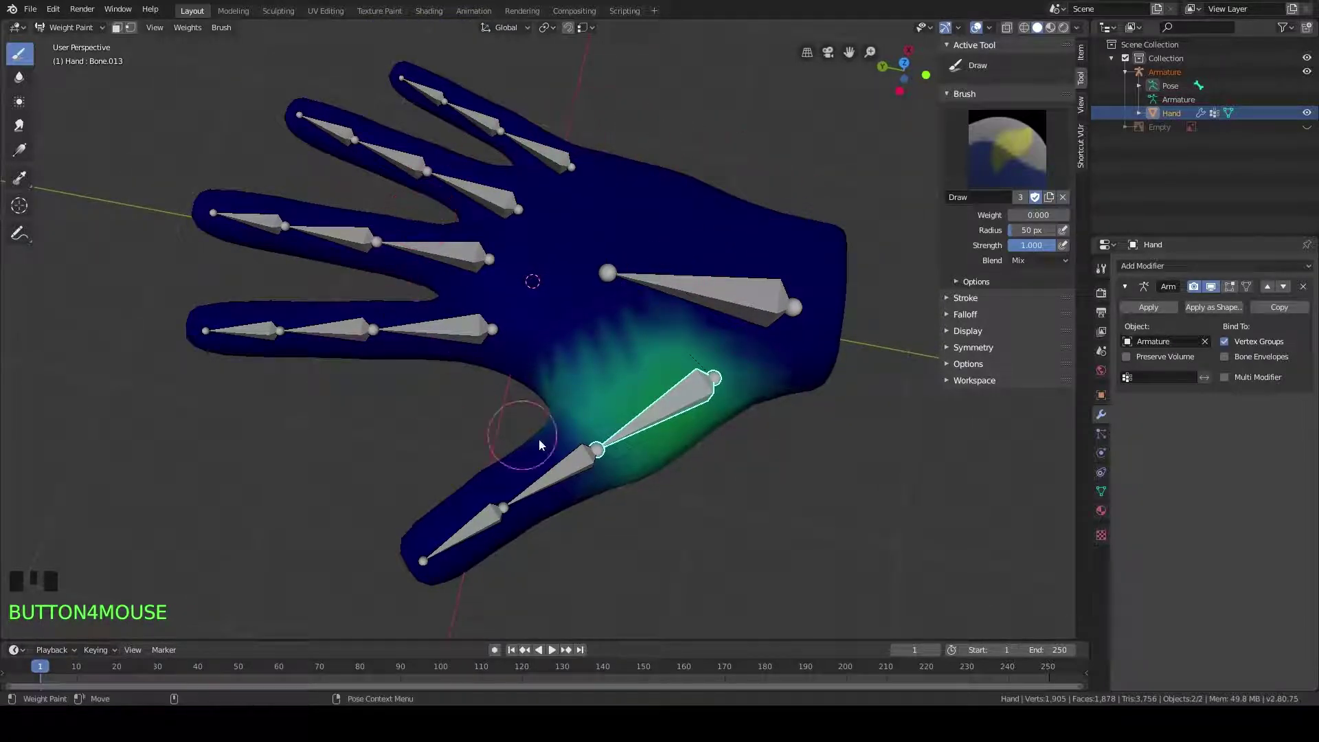
{"action": "middle_click_drag", "start_coordinate": [683, 236], "coordinate": [687, 280]}
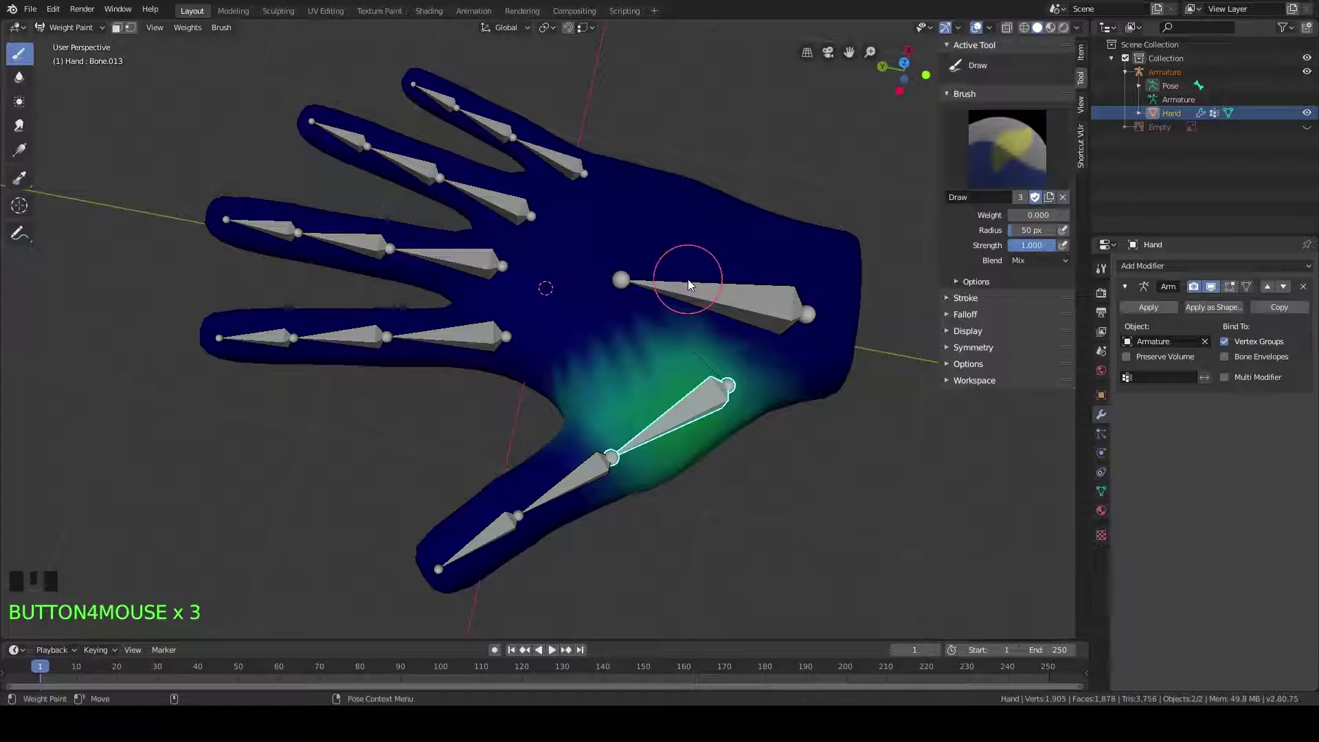
{"action": "middle_click_drag", "start_coordinate": [688, 279], "coordinate": [658, 282], "text": "shift"}
{"action": "scroll", "coordinate": [691, 302], "scroll_direction": "up", "scroll_amount": 1}
{"action": "scroll", "coordinate": [682, 272], "scroll_direction": "down", "scroll_amount": 1}
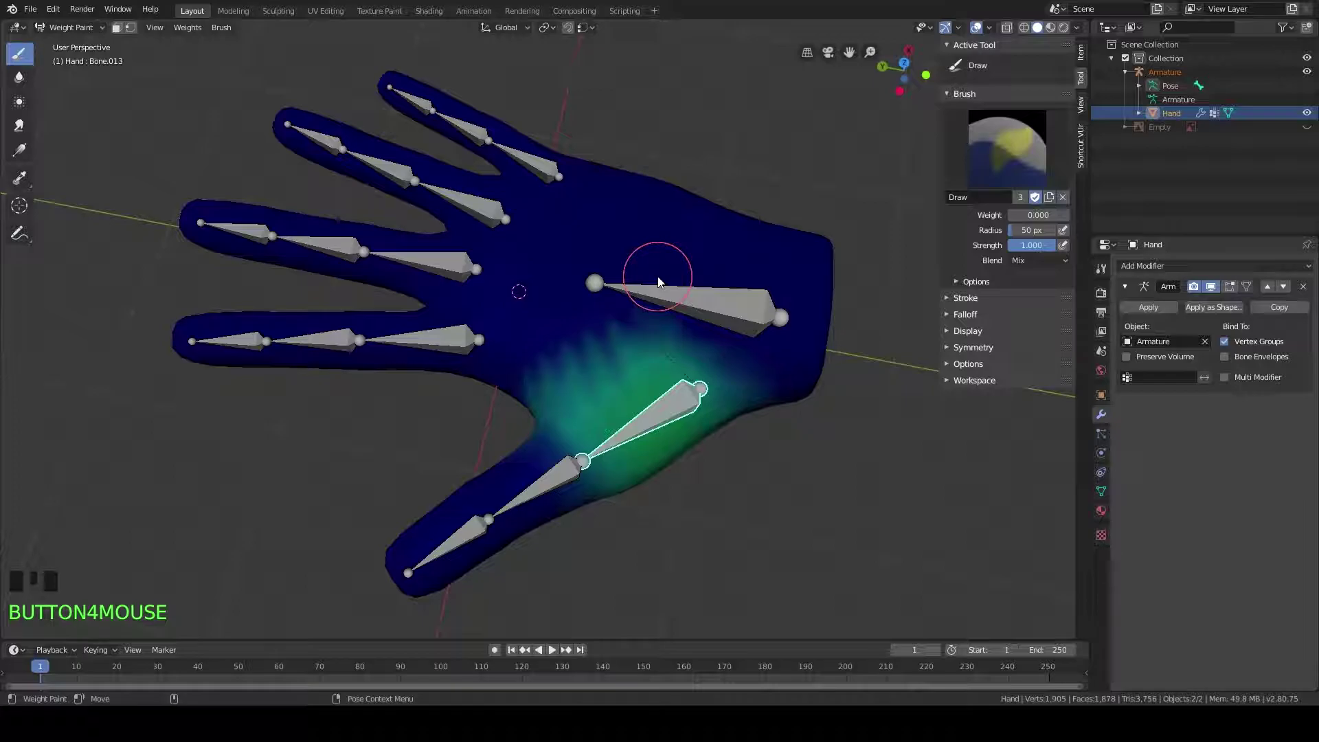
{"action": "mouse_move", "coordinate": [658, 278]}
{"action": "middle_mouse_down", "text": "shift"}
{"action": "mouse_move", "coordinate": [627, 305]}
{"action": "mouse_move", "coordinate": [606, 296]}
{"action": "mouse_move", "coordinate": [606, 313]}
{"action": "mouse_move", "coordinate": [625, 292]}
{"action": "middle_mouse_up", "text": "shift"}
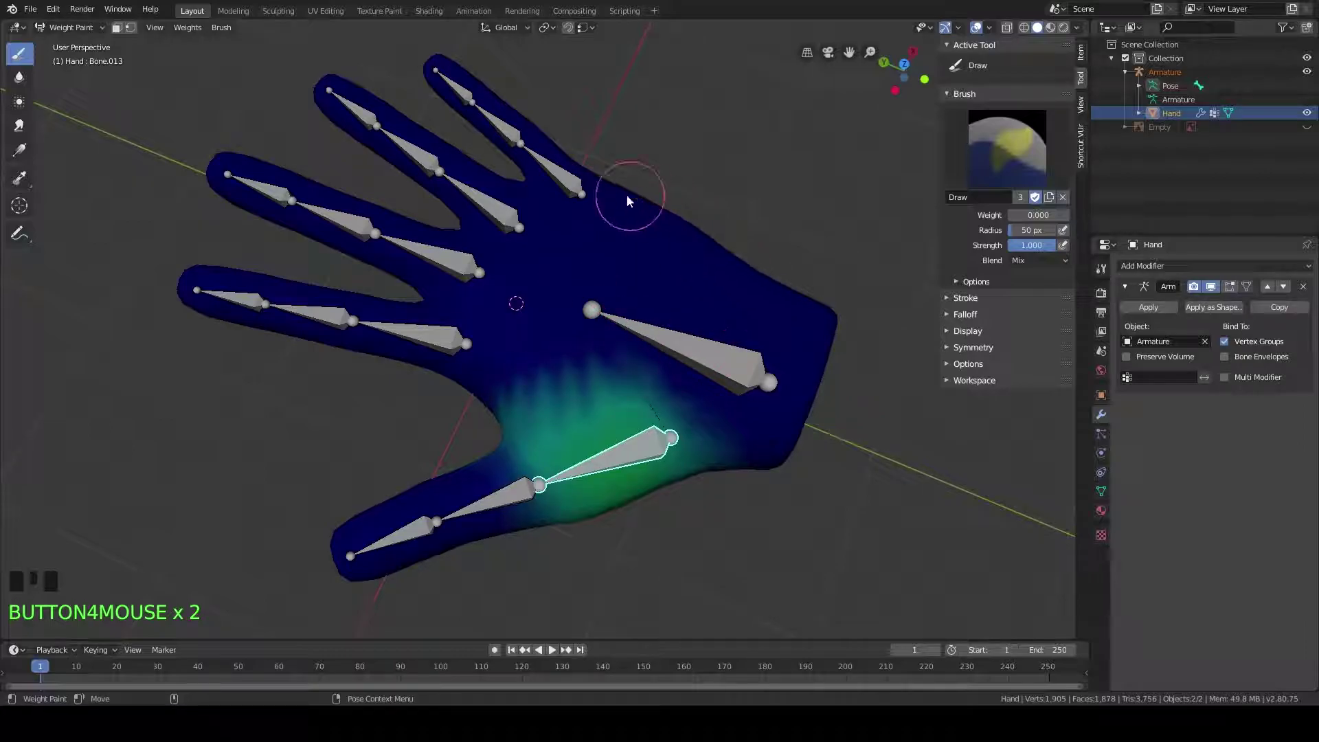
{"action": "middle_click_drag", "start_coordinate": [604, 340], "coordinate": [669, 306]}
{"action": "scroll", "coordinate": [653, 275], "scroll_direction": "down", "scroll_amount": 1}
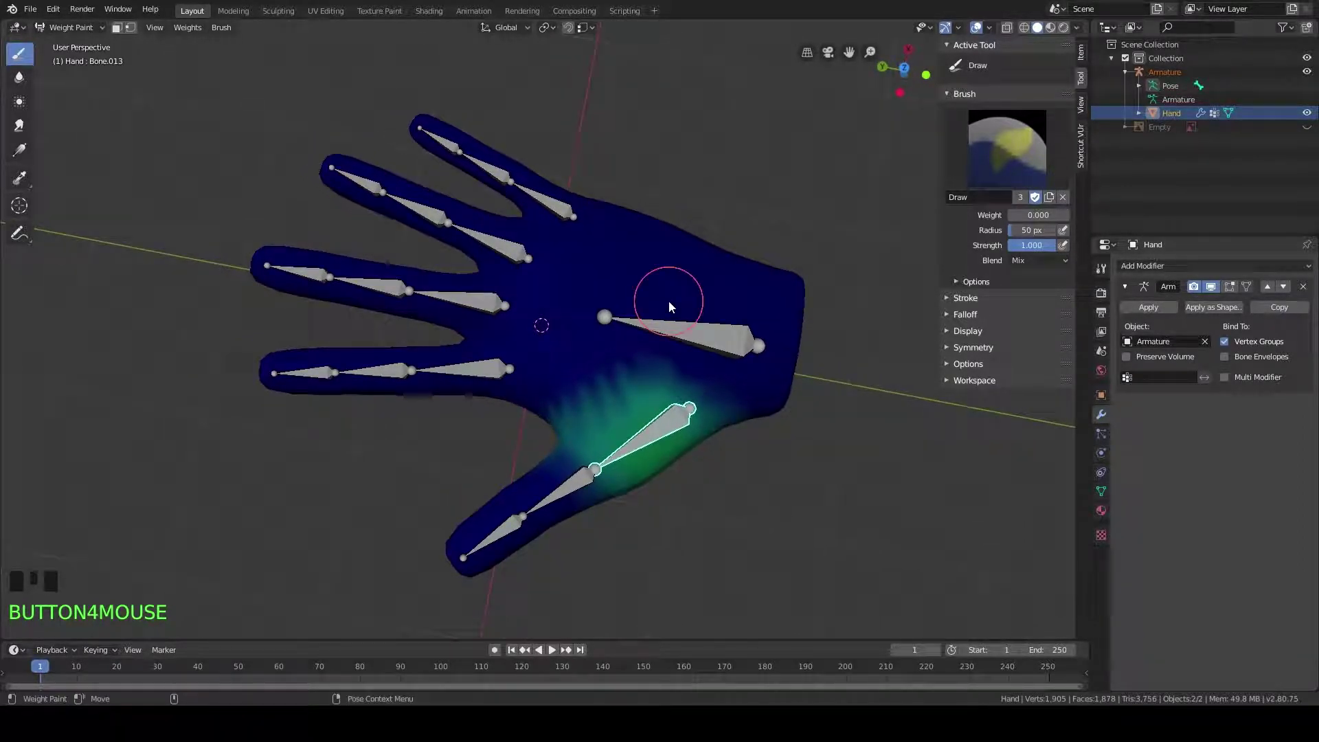